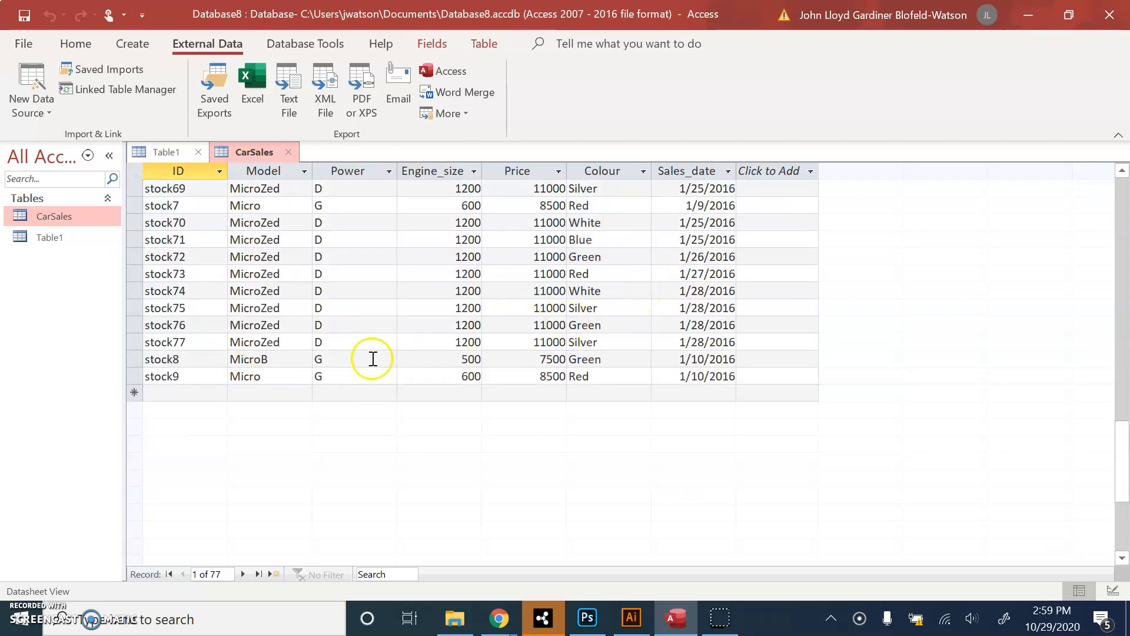
Create a new blank form in Design view
{"action": "left_click", "coordinate": [179, 392]}
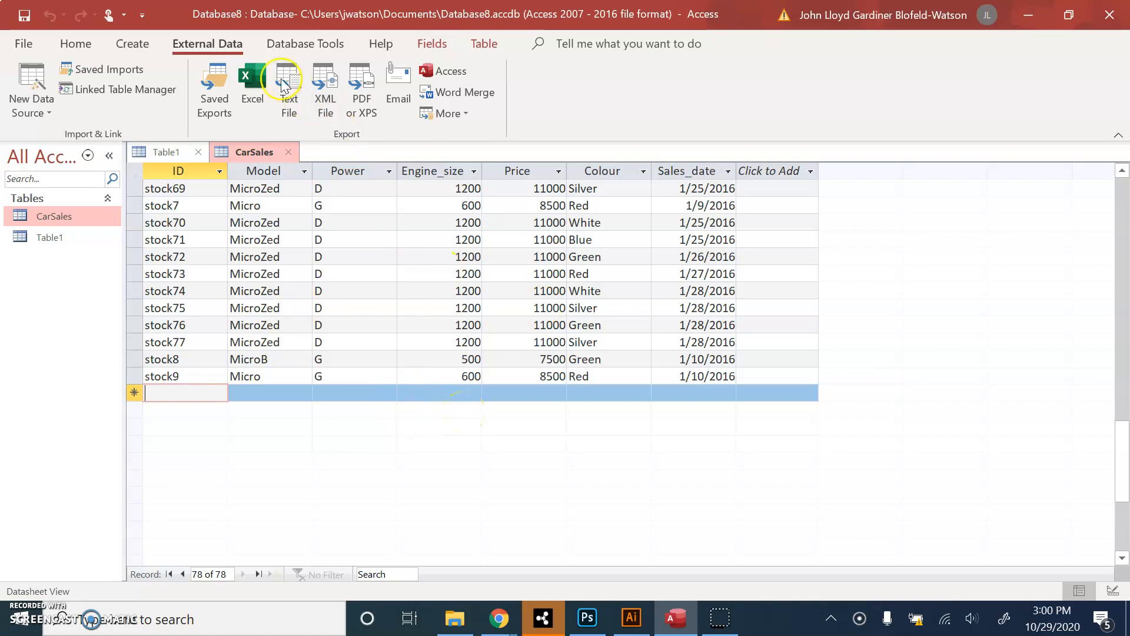
{"action": "left_click", "coordinate": [127, 45]}
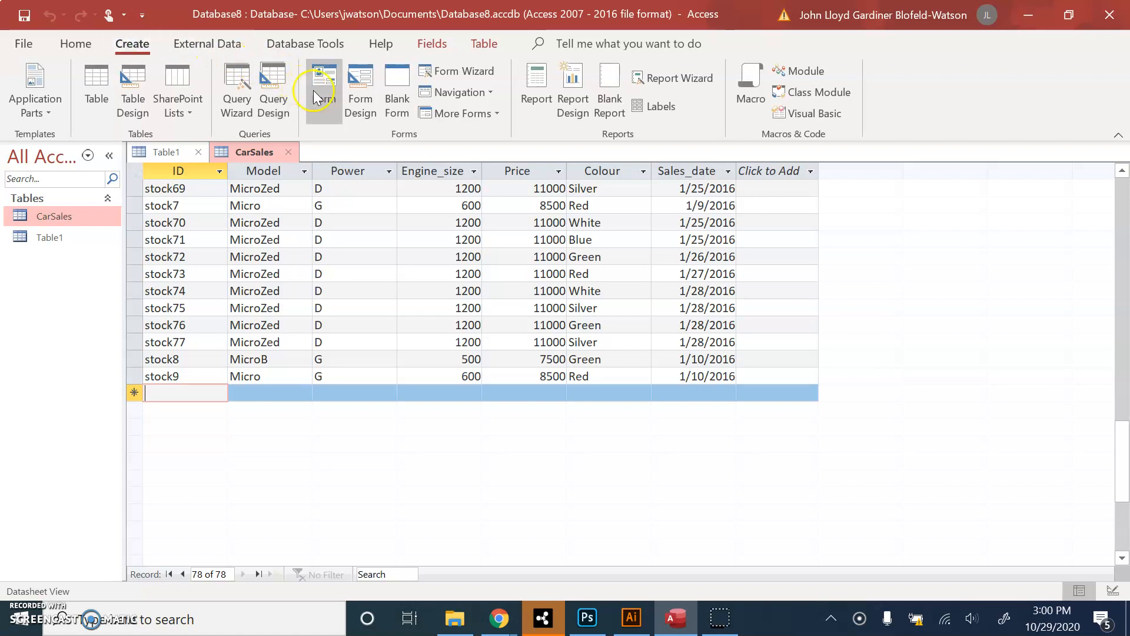
{"action": "left_click", "coordinate": [352, 109]}
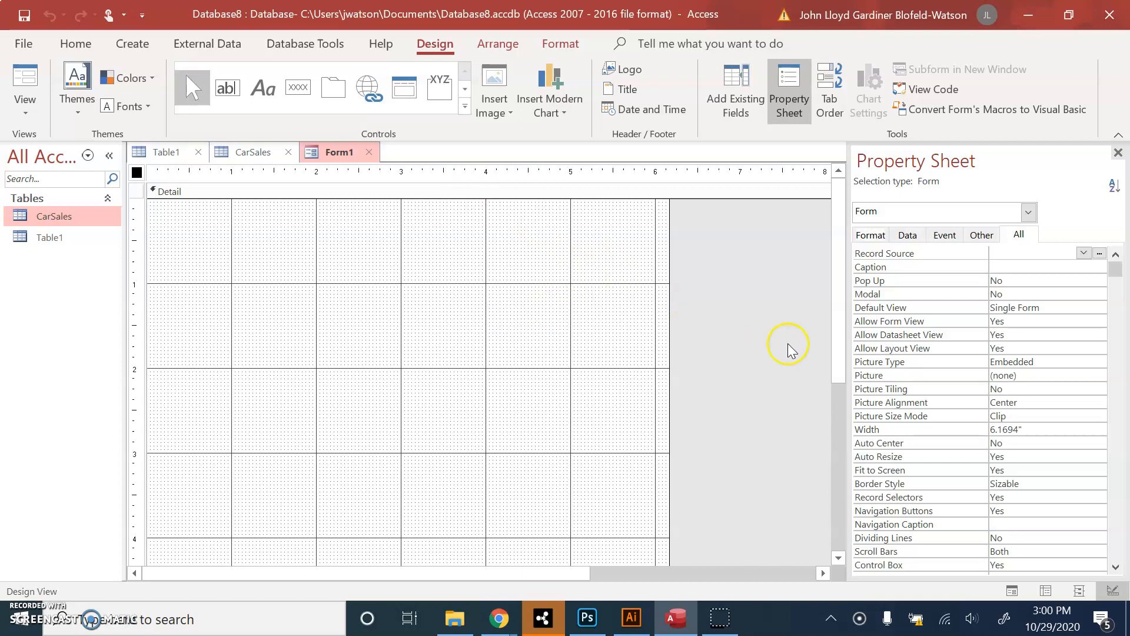
Shrink the form's Detail section to about 6 inches wide and 3.6 inches high
{"action": "left_click_drag", "start_coordinate": [839, 345], "coordinate": [831, 458]}
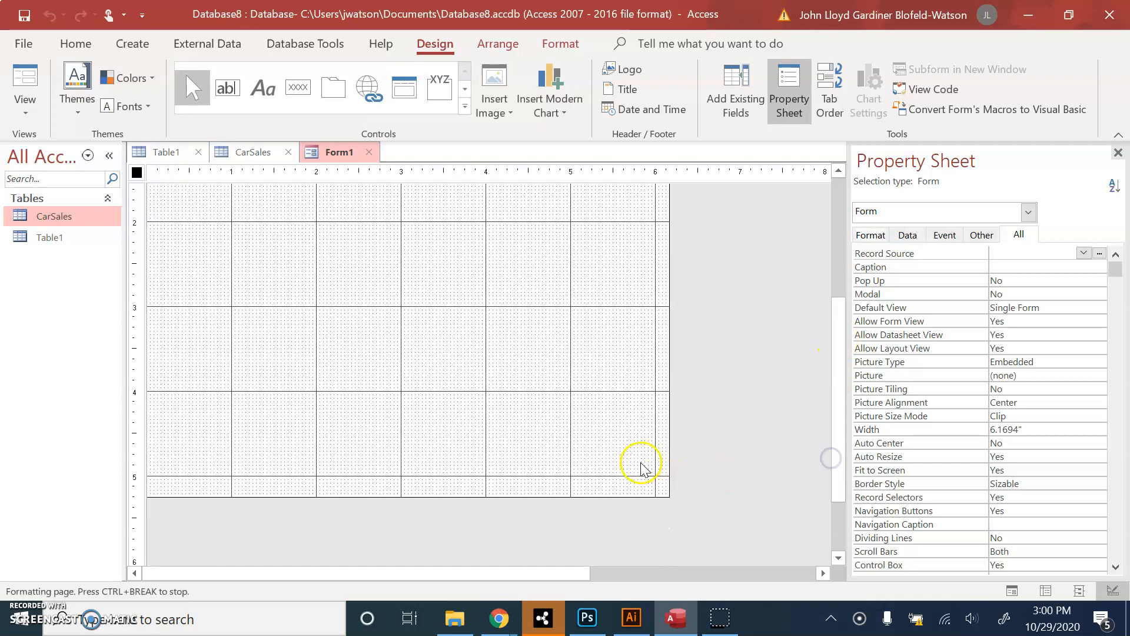
{"action": "left_click", "coordinate": [644, 468]}
{"action": "left_click_drag", "start_coordinate": [669, 495], "coordinate": [656, 361]}
{"action": "left_click_drag", "start_coordinate": [840, 396], "coordinate": [820, 219]}
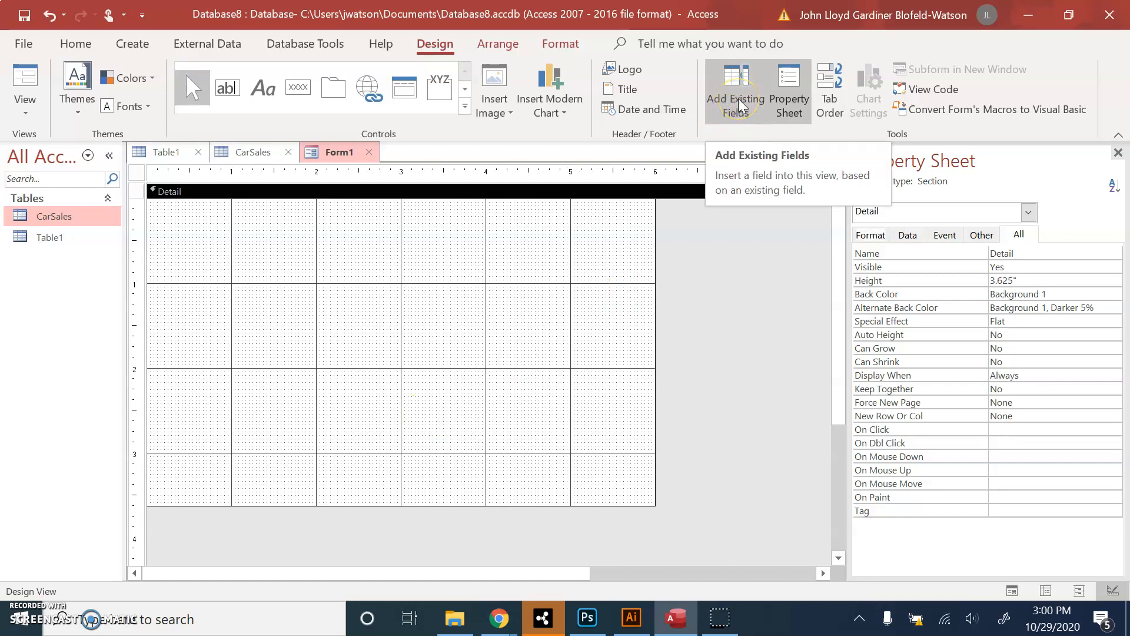
Add a label about 4 inches wide and 0.7 inches high near the form's top edge reading "Car Sales Database"
{"action": "left_click", "coordinate": [257, 94]}
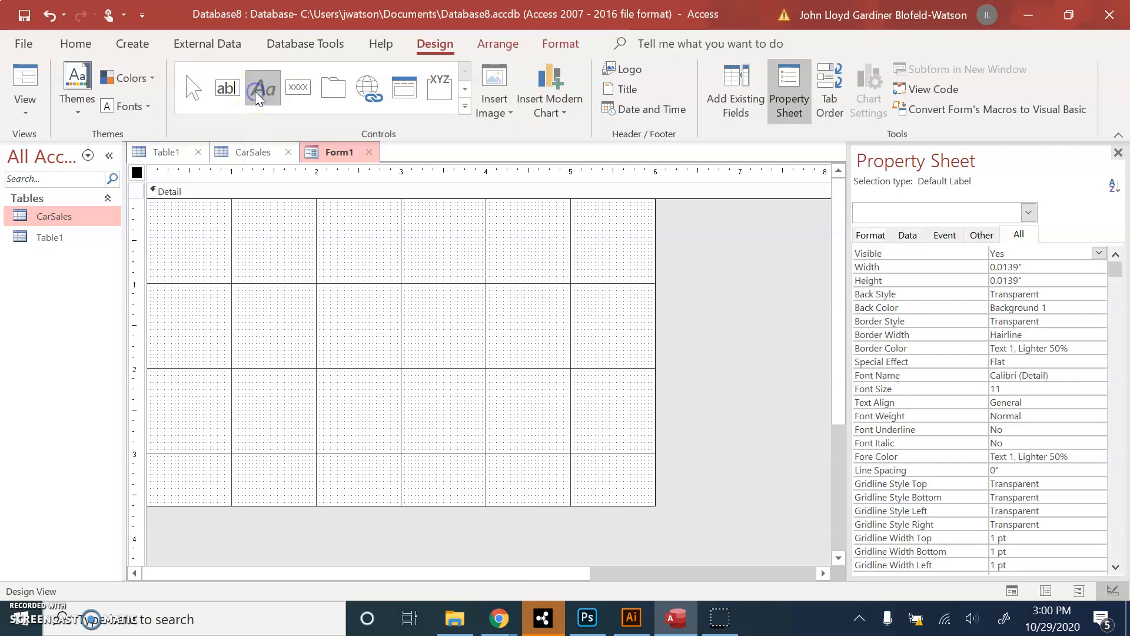
{"action": "left_click_drag", "start_coordinate": [225, 231], "coordinate": [561, 286]}
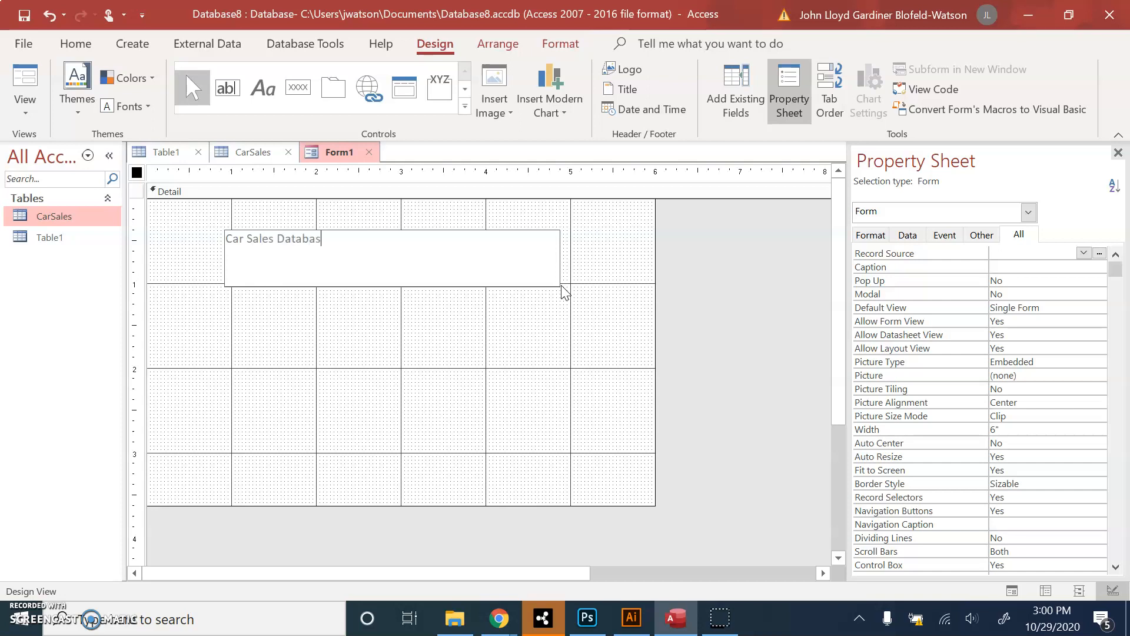
{"action": "left_click", "coordinate": [364, 298]}
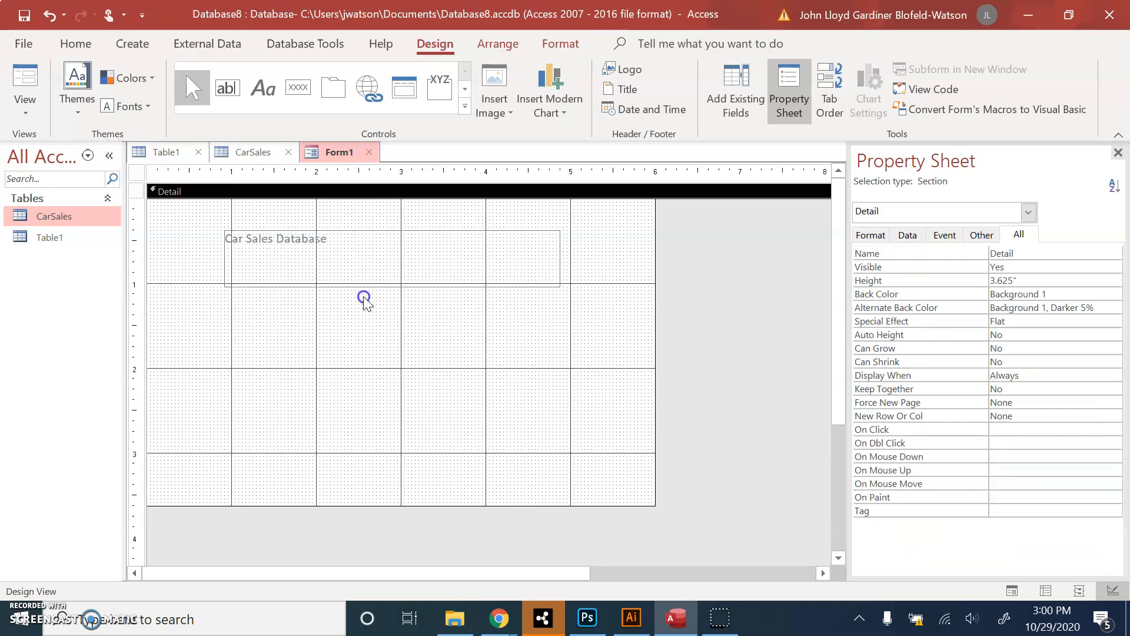
Set the title label's font size to 48
{"action": "left_click", "coordinate": [328, 254]}
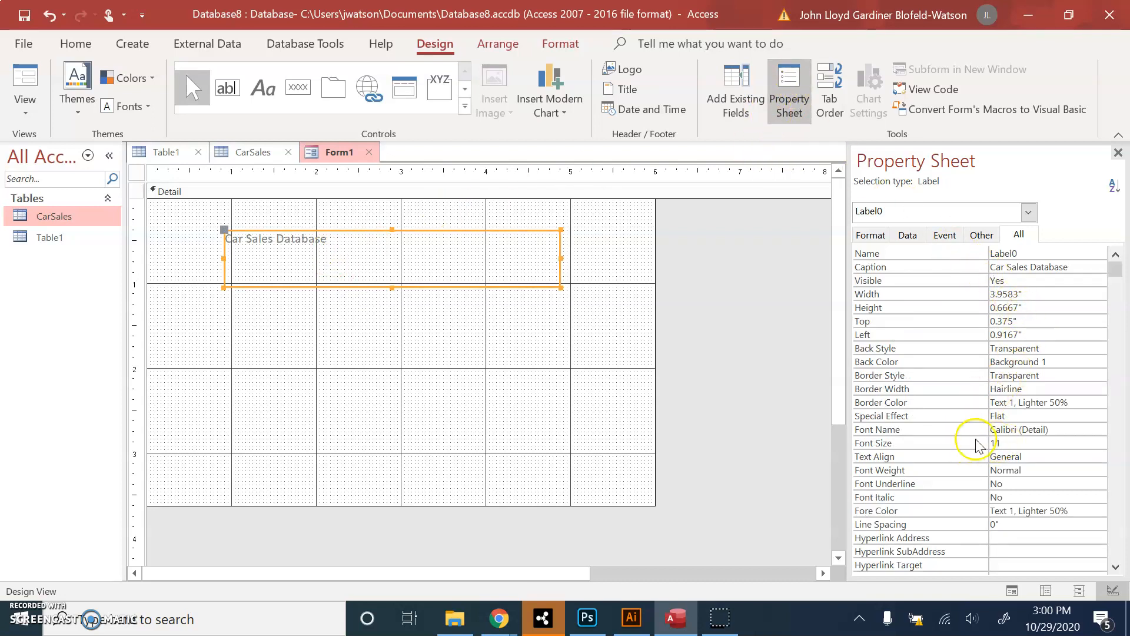
{"action": "left_click", "coordinate": [1014, 442]}
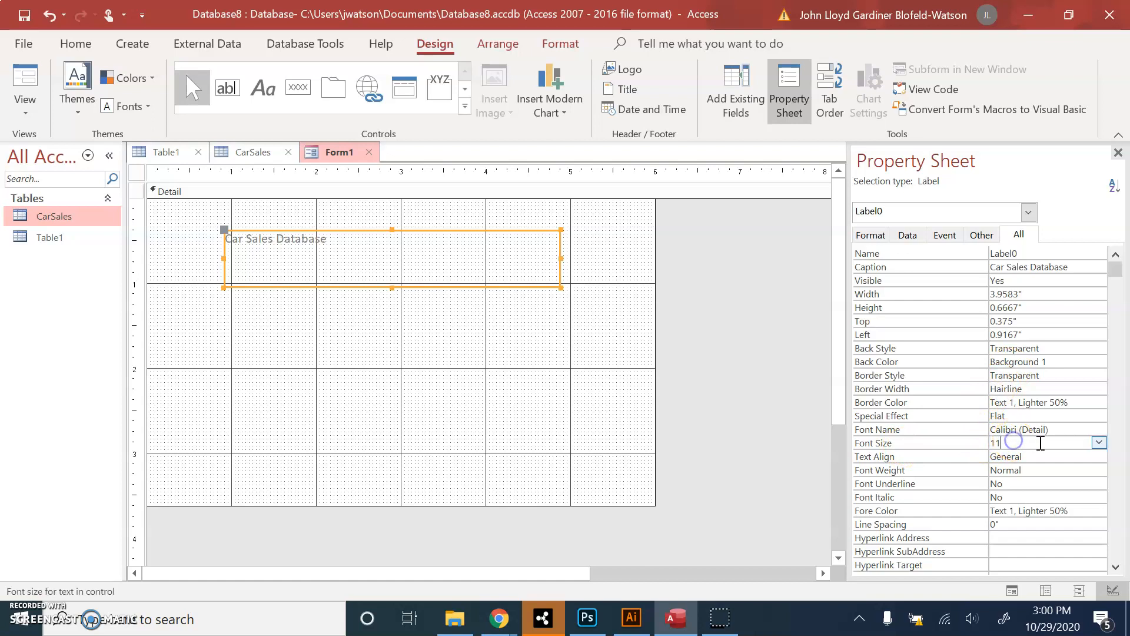
{"action": "left_click", "coordinate": [1099, 443]}
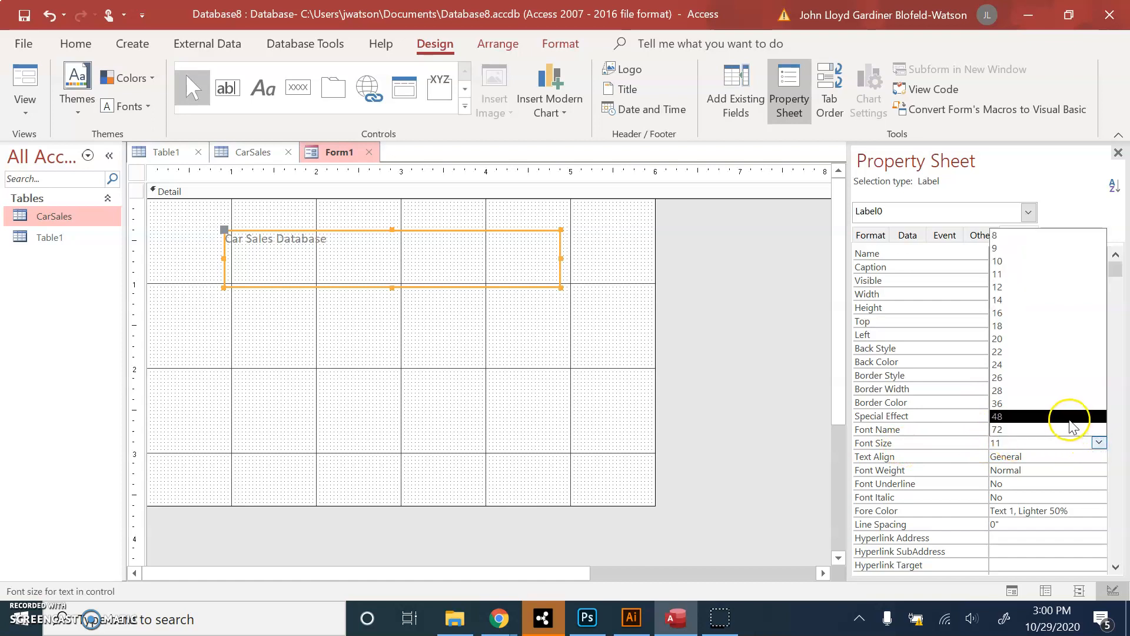
{"action": "left_click", "coordinate": [1070, 419]}
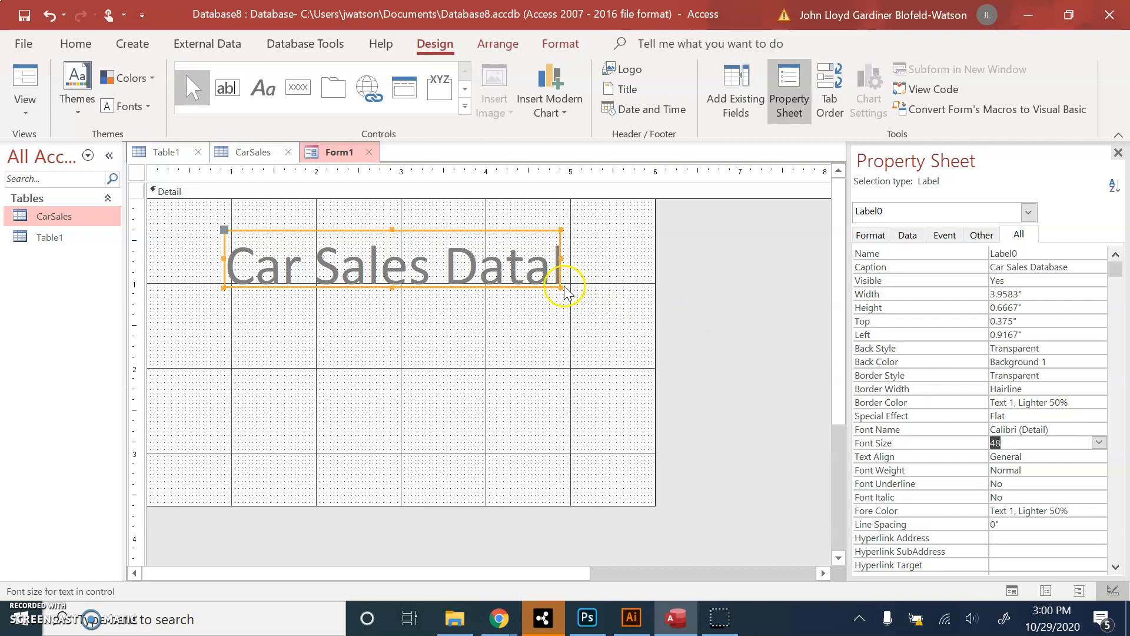
Stretch the title label across the form's full 6-inch width and center its text
{"action": "left_click_drag", "start_coordinate": [562, 287], "coordinate": [654, 288]}
{"action": "left_click_drag", "start_coordinate": [223, 261], "coordinate": [144, 265]}
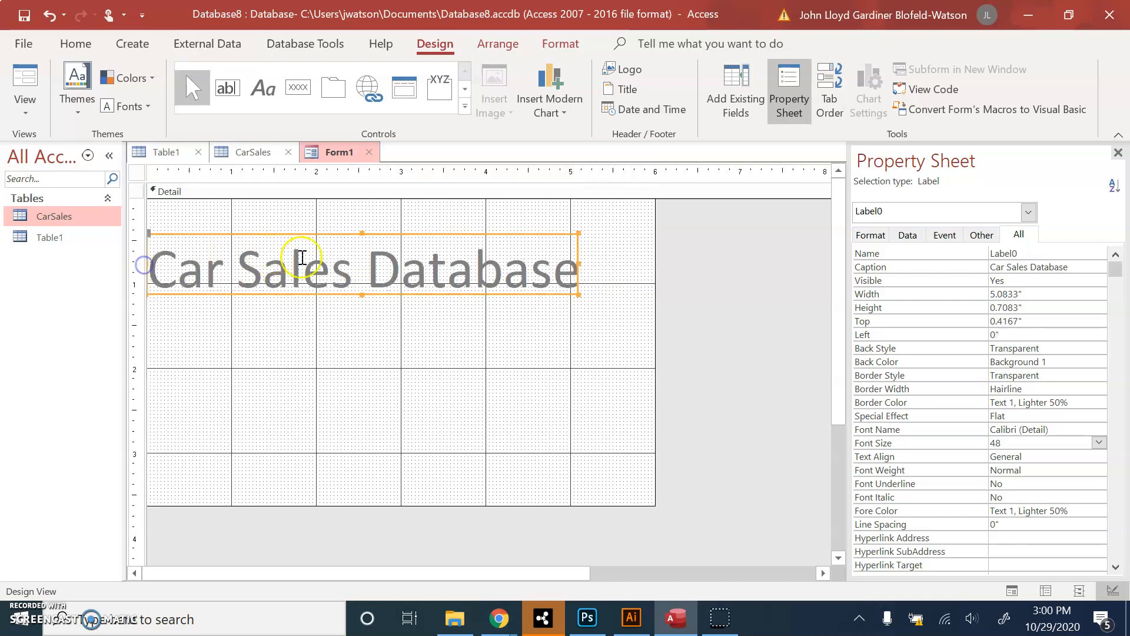
{"action": "left_click_drag", "start_coordinate": [579, 266], "coordinate": [658, 268]}
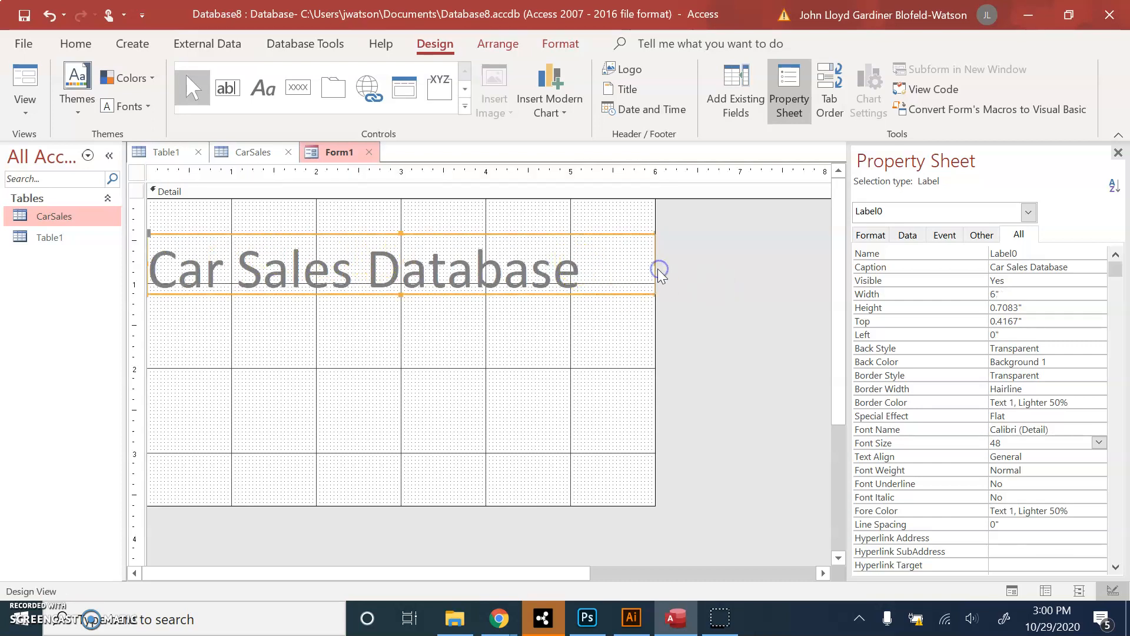
{"action": "left_click", "coordinate": [74, 44]}
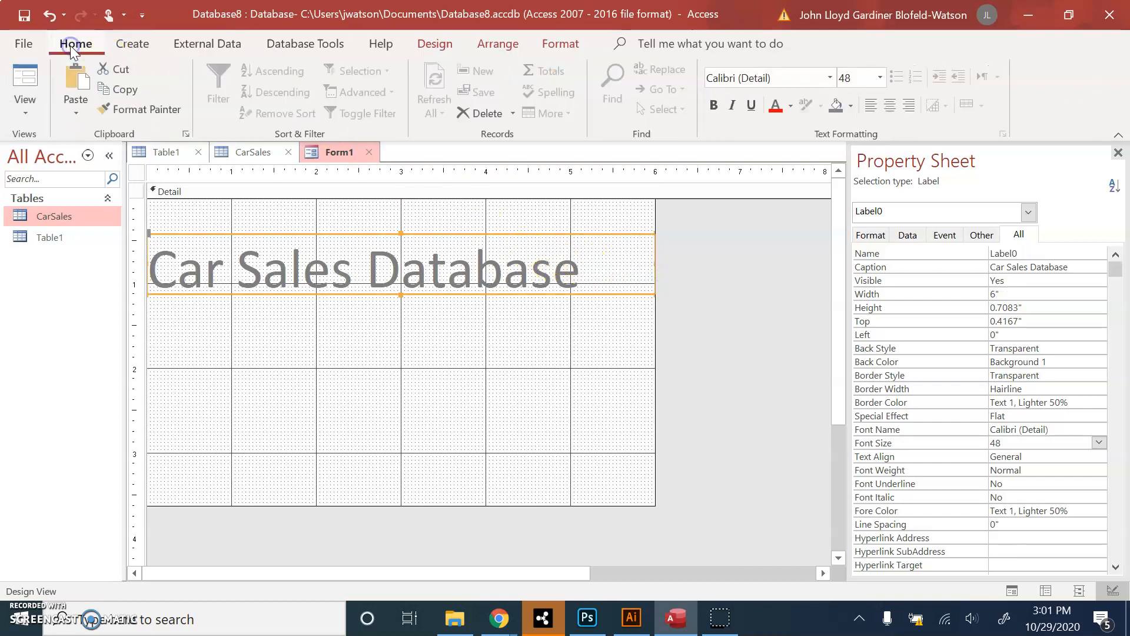
{"action": "left_click", "coordinate": [890, 106]}
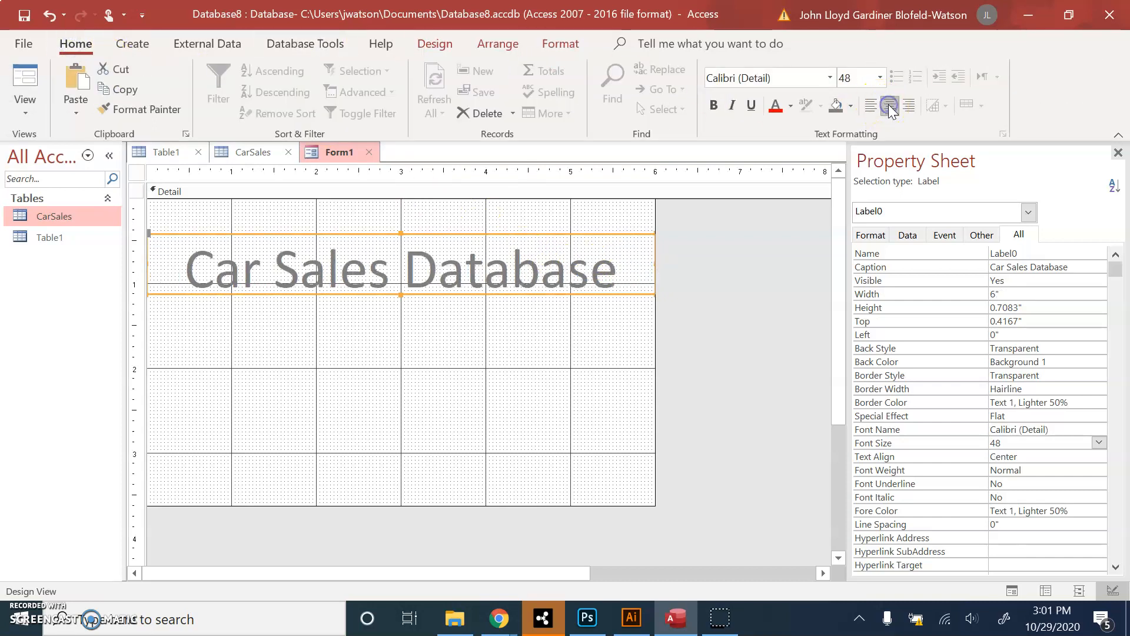
Display the available fields of all tables and expand the CarSales table's fields
{"action": "left_click", "coordinate": [421, 52]}
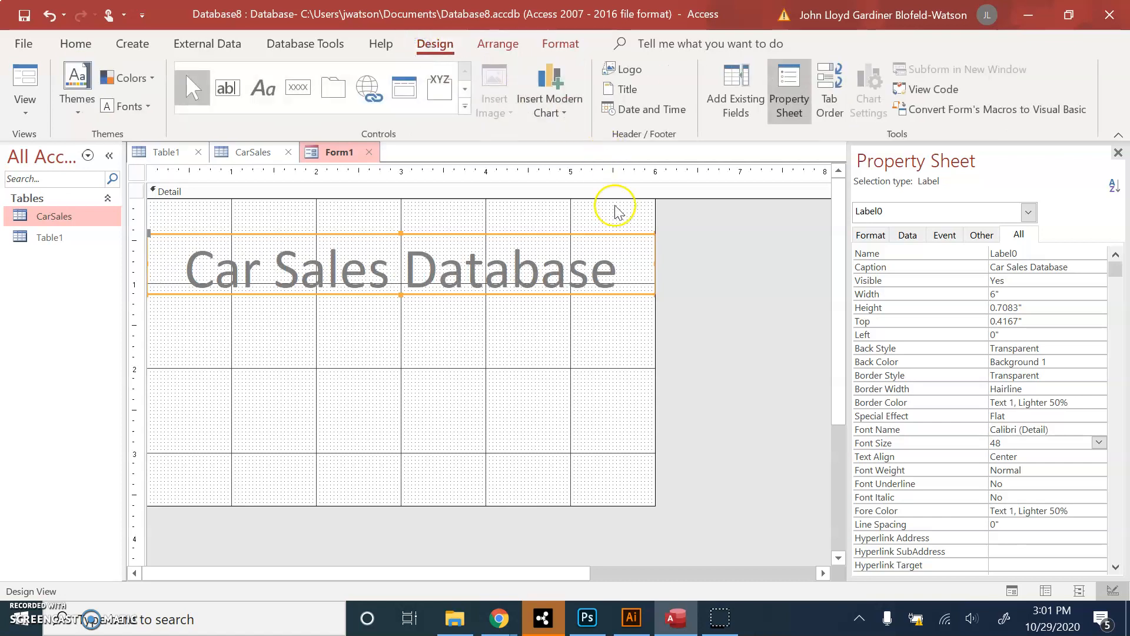
{"action": "left_click", "coordinate": [729, 111]}
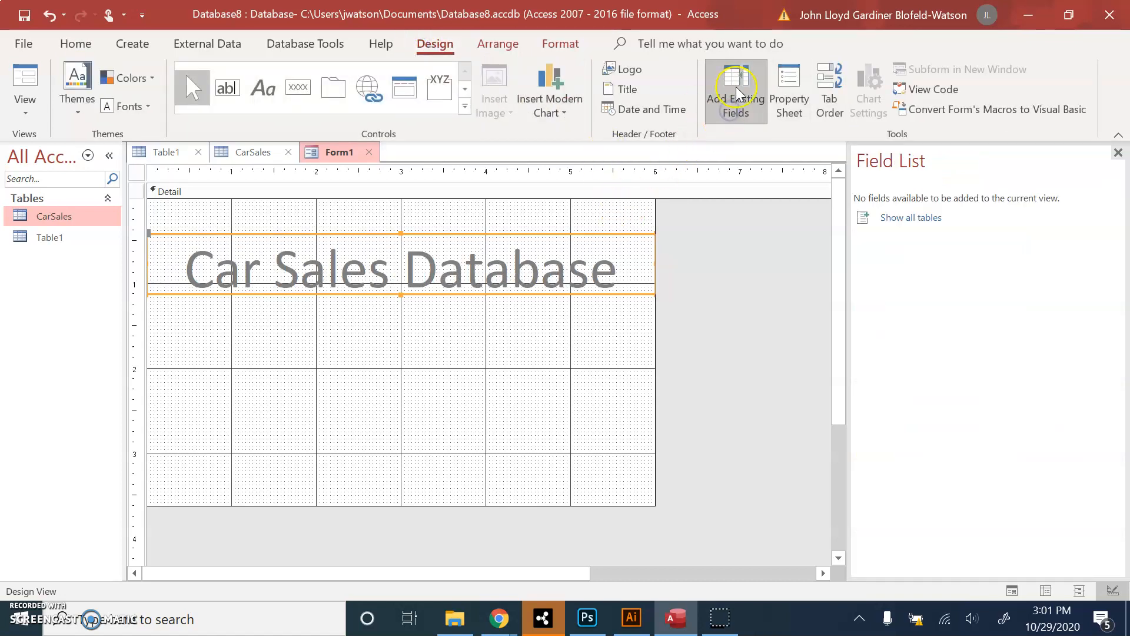
{"action": "left_click", "coordinate": [903, 219]}
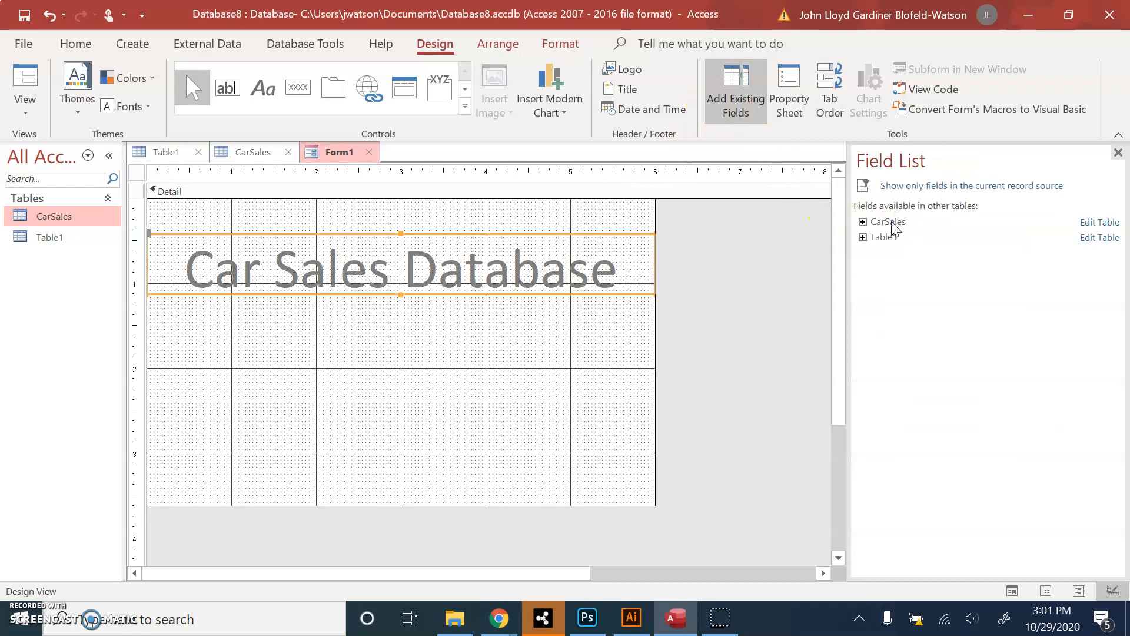
{"action": "left_click", "coordinate": [880, 222]}
{"action": "left_click", "coordinate": [863, 223]}
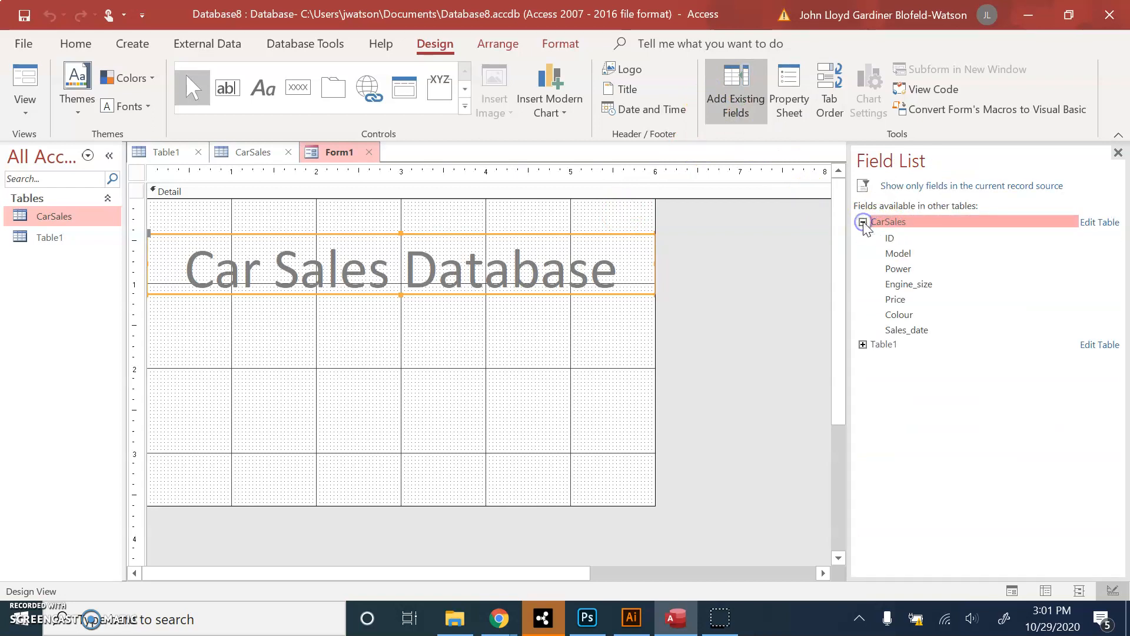
Add the Model field to the form beneath the title, with its label directly above its text box
{"action": "left_click", "coordinate": [903, 254]}
{"action": "left_click_drag", "start_coordinate": [906, 253], "coordinate": [277, 333]}
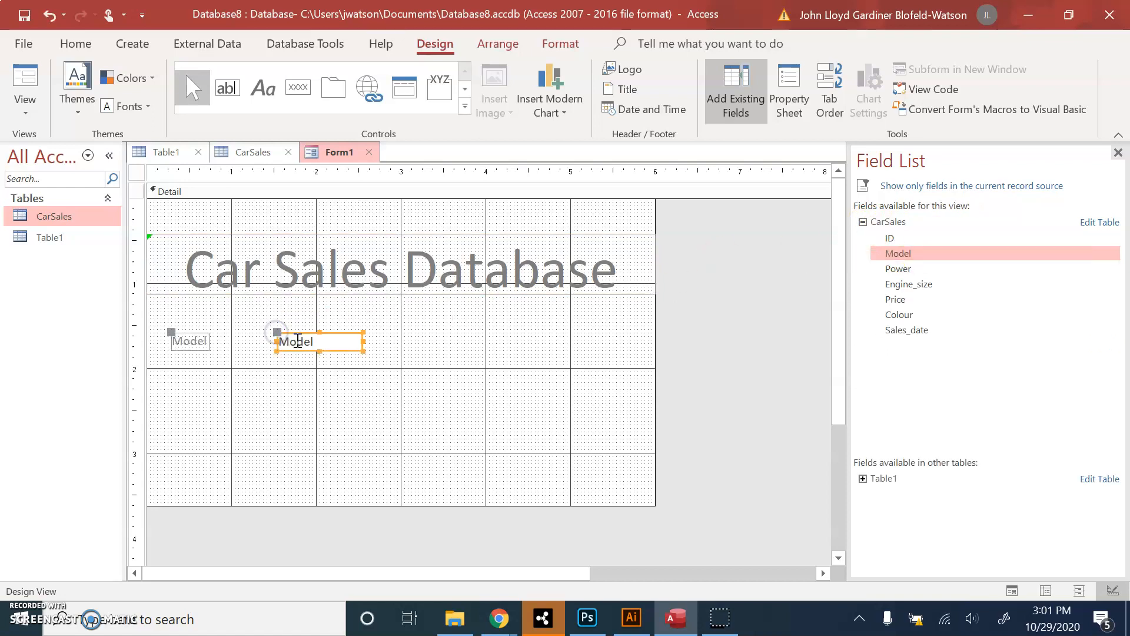
{"action": "mouse_move", "coordinate": [172, 333]}
{"action": "left_mouse_down"}
{"action": "mouse_move", "coordinate": [276, 308]}
{"action": "mouse_move", "coordinate": [263, 330]}
{"action": "mouse_move", "coordinate": [251, 325]}
{"action": "left_mouse_up"}
{"action": "key", "text": "Left"}
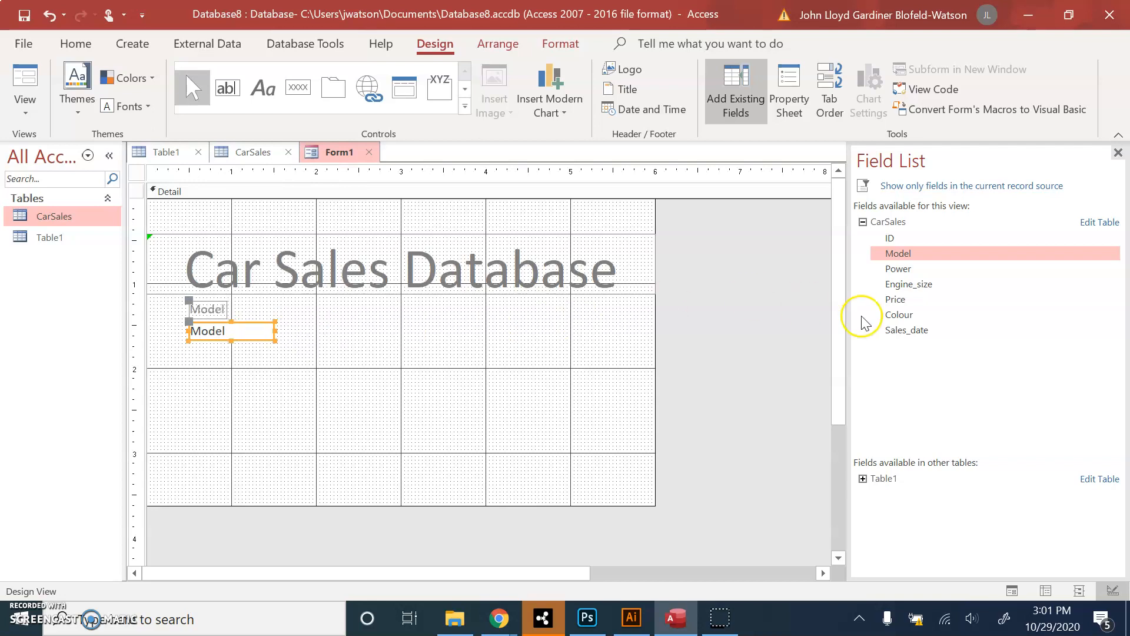
Add the Power field beside Model, with its label above its text box and aligned with the Model row
{"action": "left_click_drag", "start_coordinate": [897, 269], "coordinate": [753, 302]}
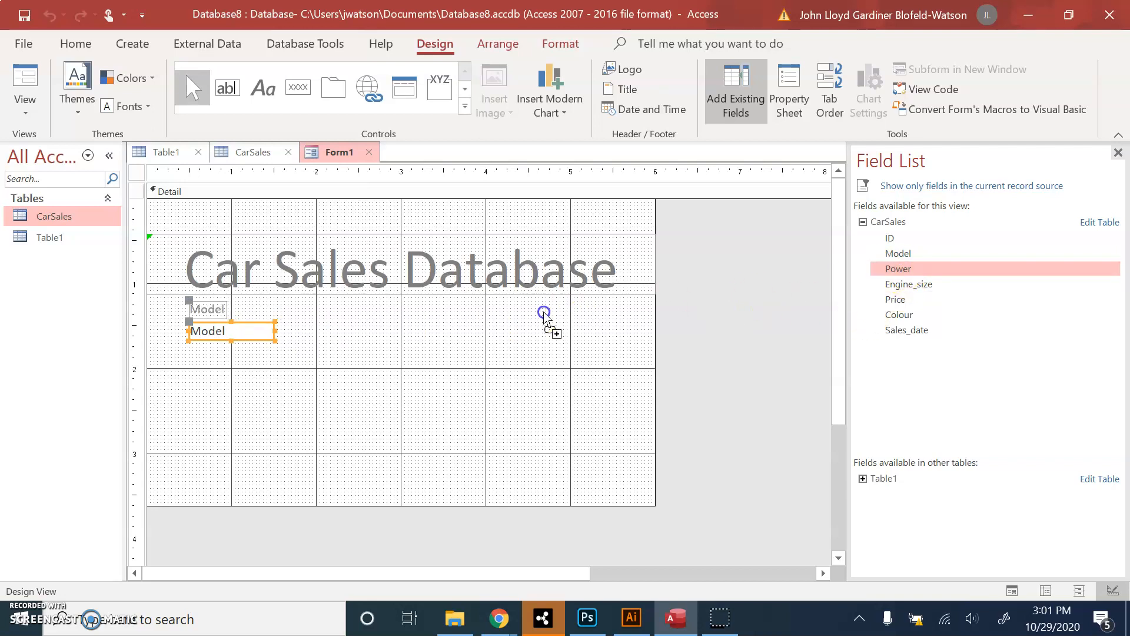
{"action": "left_click_drag", "start_coordinate": [370, 330], "coordinate": [362, 318]}
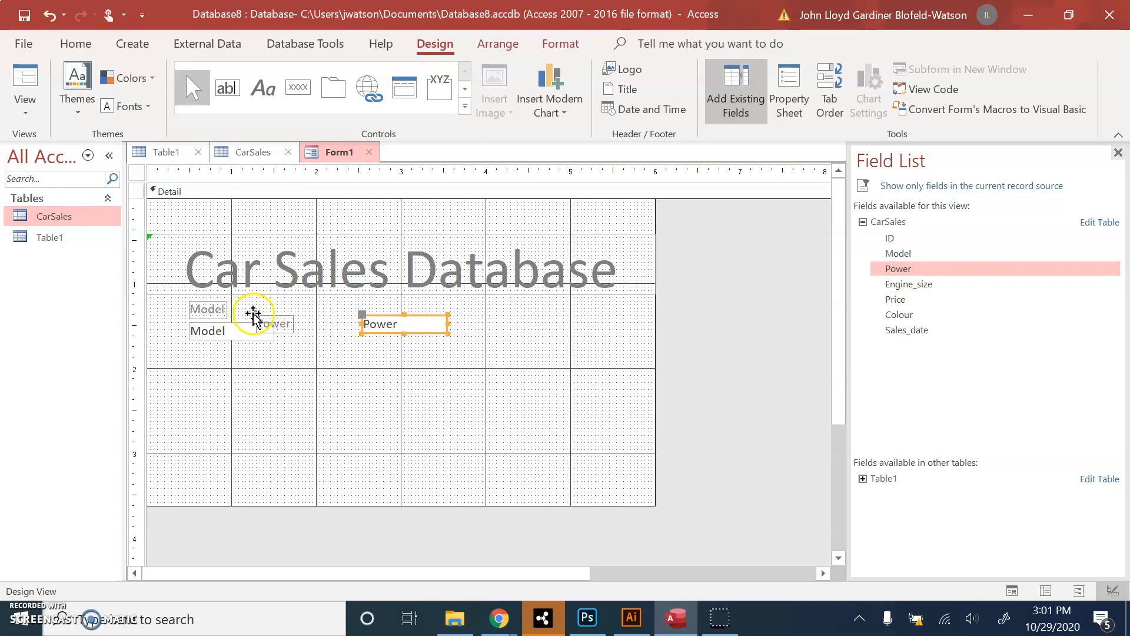
{"action": "left_click_drag", "start_coordinate": [254, 315], "coordinate": [360, 293]}
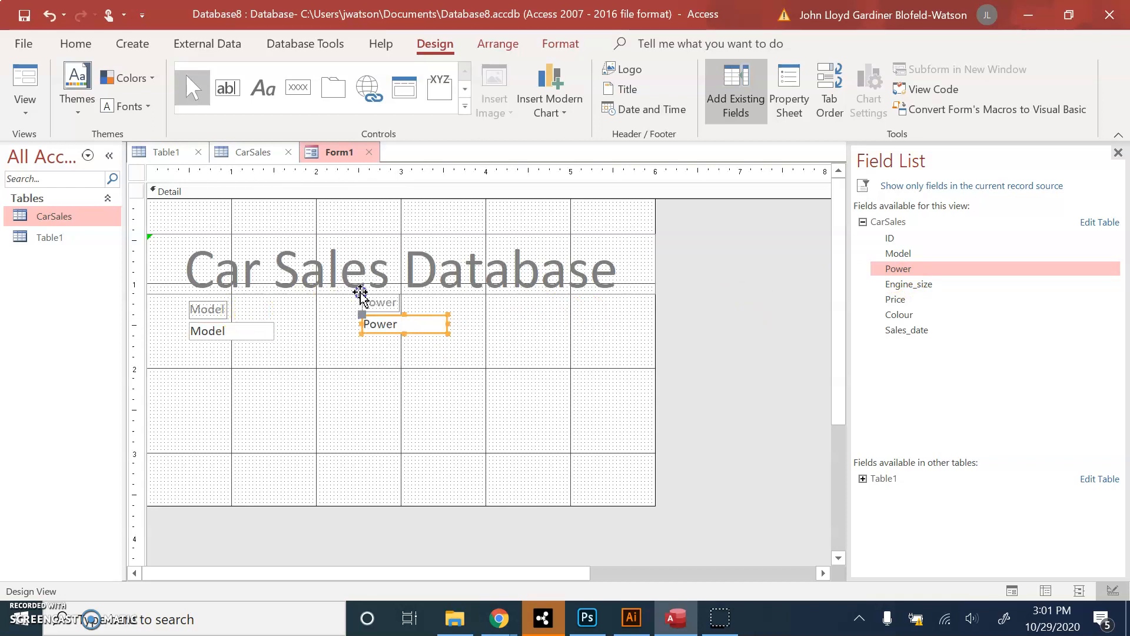
{"action": "left_click_drag", "start_coordinate": [421, 318], "coordinate": [345, 323]}
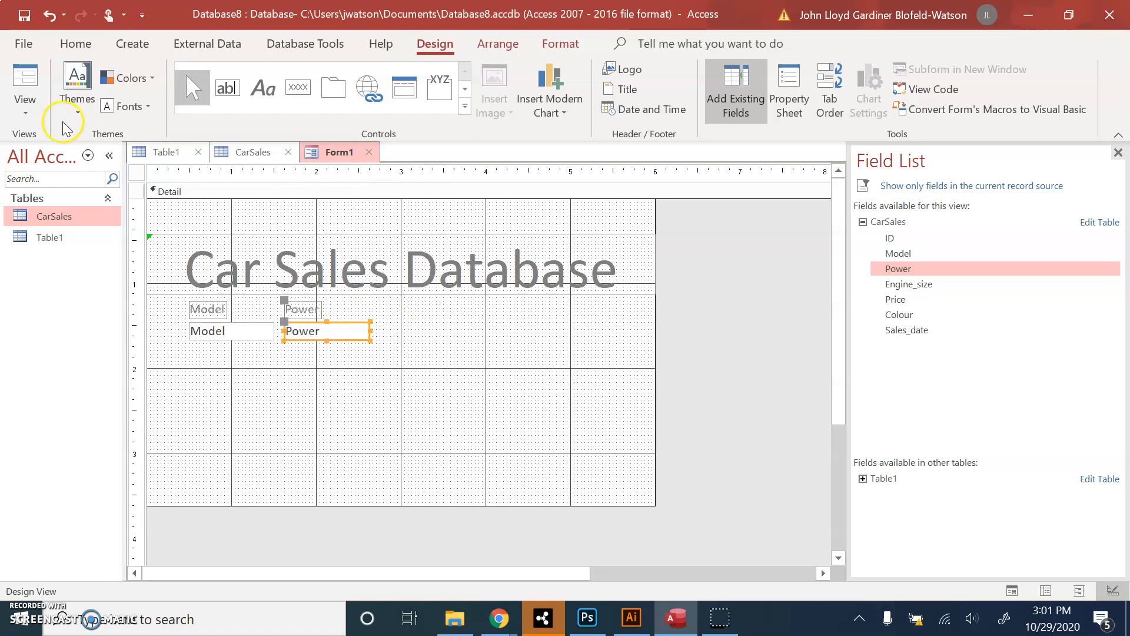
Preview the form in Form view and step forward through the records to record 20
{"action": "left_click", "coordinate": [20, 78]}
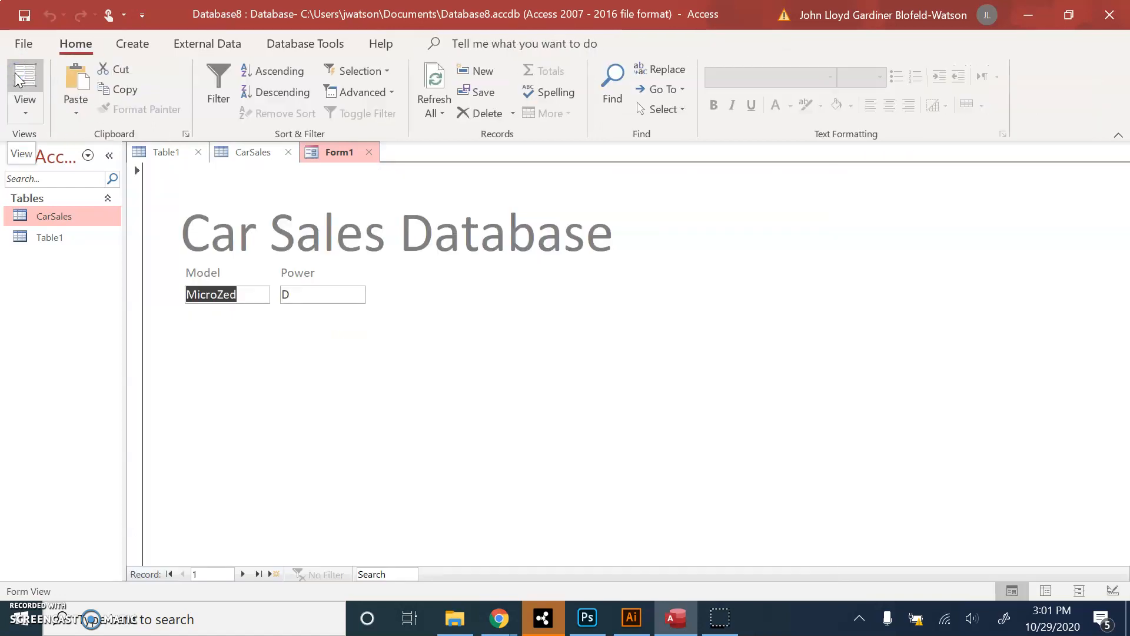
{"action": "left_click", "coordinate": [244, 574]}
{"action": "left_click", "coordinate": [245, 574]}
{"action": "left_click", "coordinate": [244, 574]}
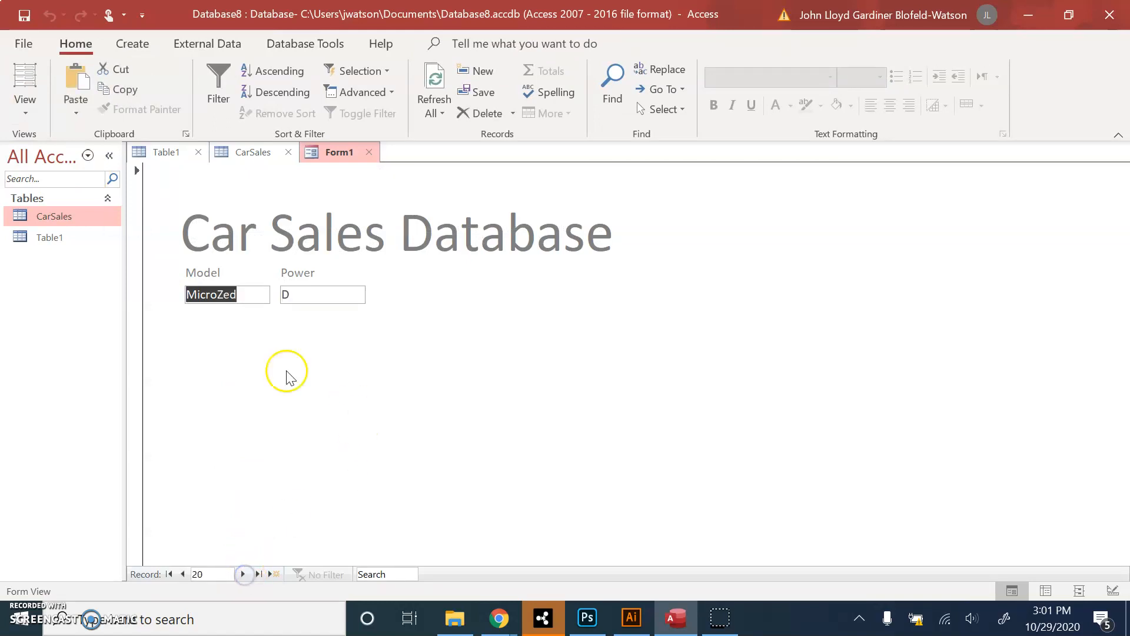
Return to Design view and set the font size of the Model and Power text boxes to 18
{"action": "left_click", "coordinate": [33, 117]}
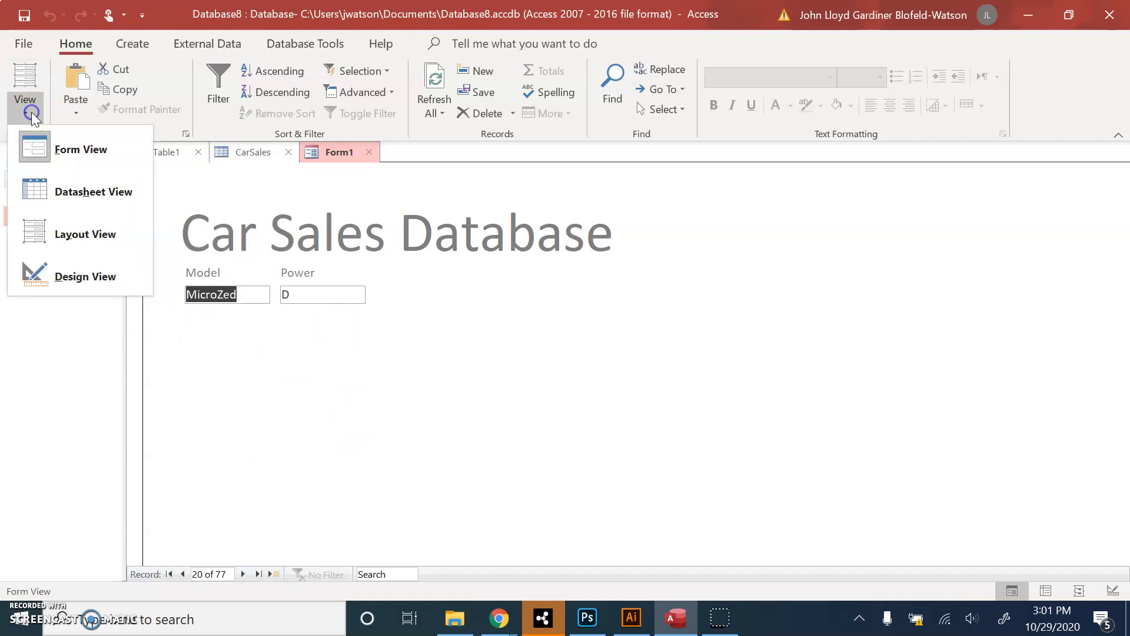
{"action": "left_click", "coordinate": [93, 272]}
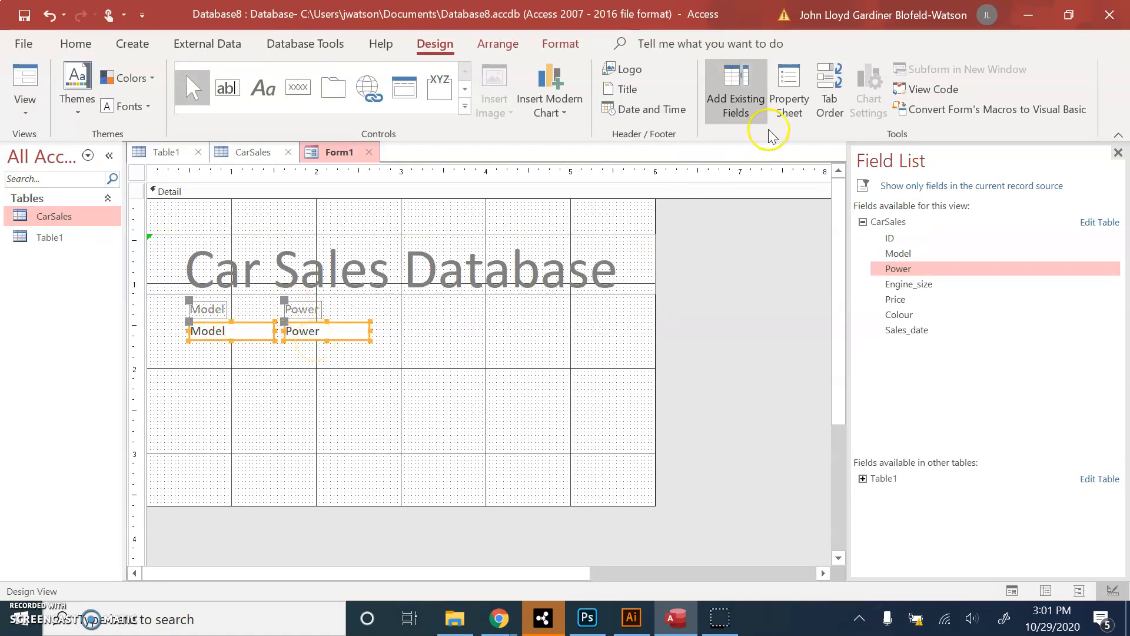
{"action": "left_click", "coordinate": [782, 110]}
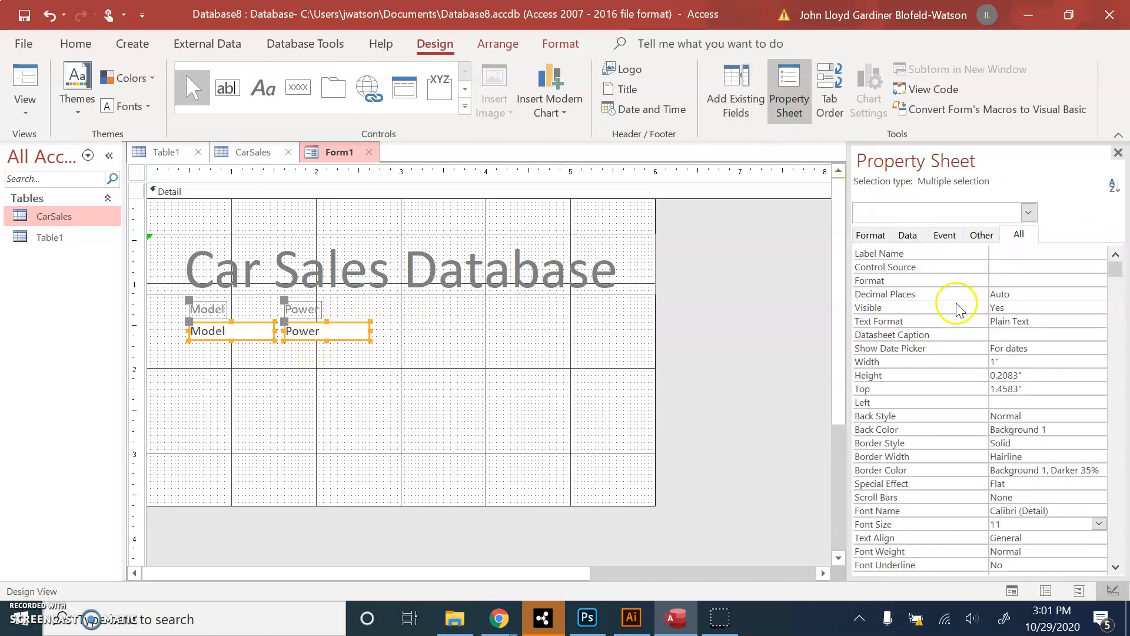
{"action": "left_click", "coordinate": [1098, 523]}
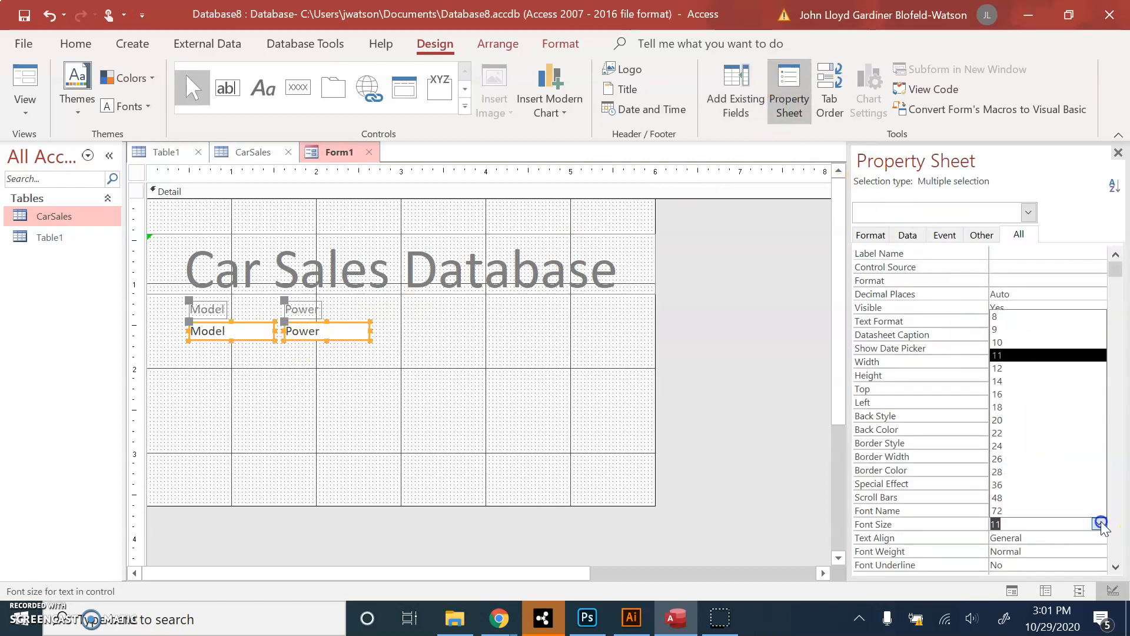
{"action": "left_click", "coordinate": [1039, 407]}
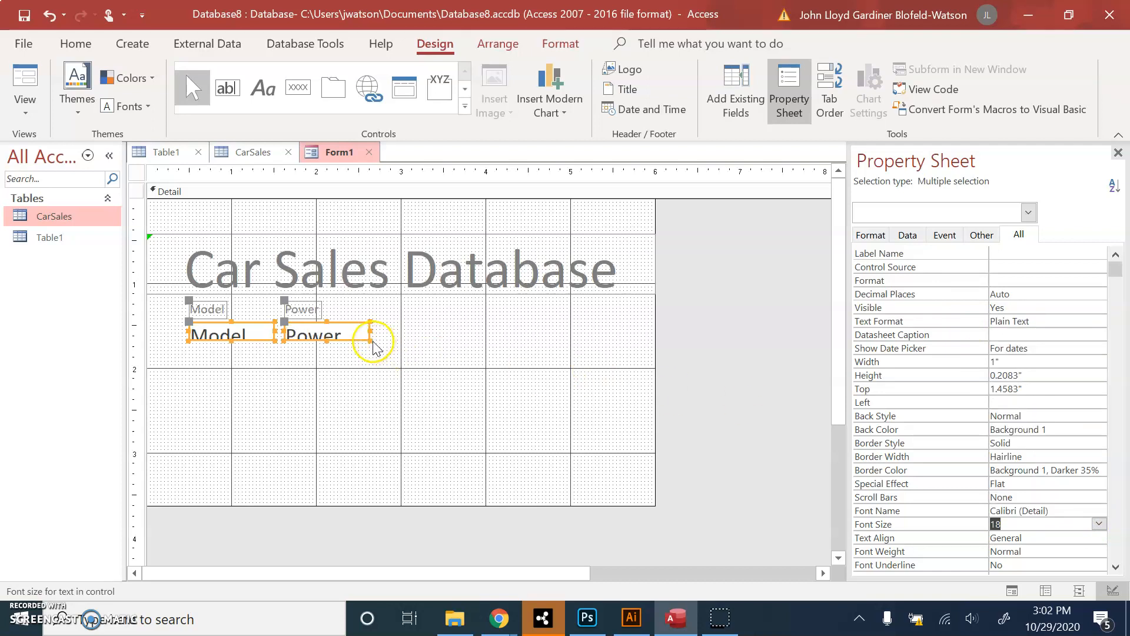
Enlarge both text boxes to about 1.5 inches wide and shift the Power field right, clear of Model
{"action": "left_click_drag", "start_coordinate": [370, 339], "coordinate": [411, 342]}
{"action": "left_click", "coordinate": [424, 368]}
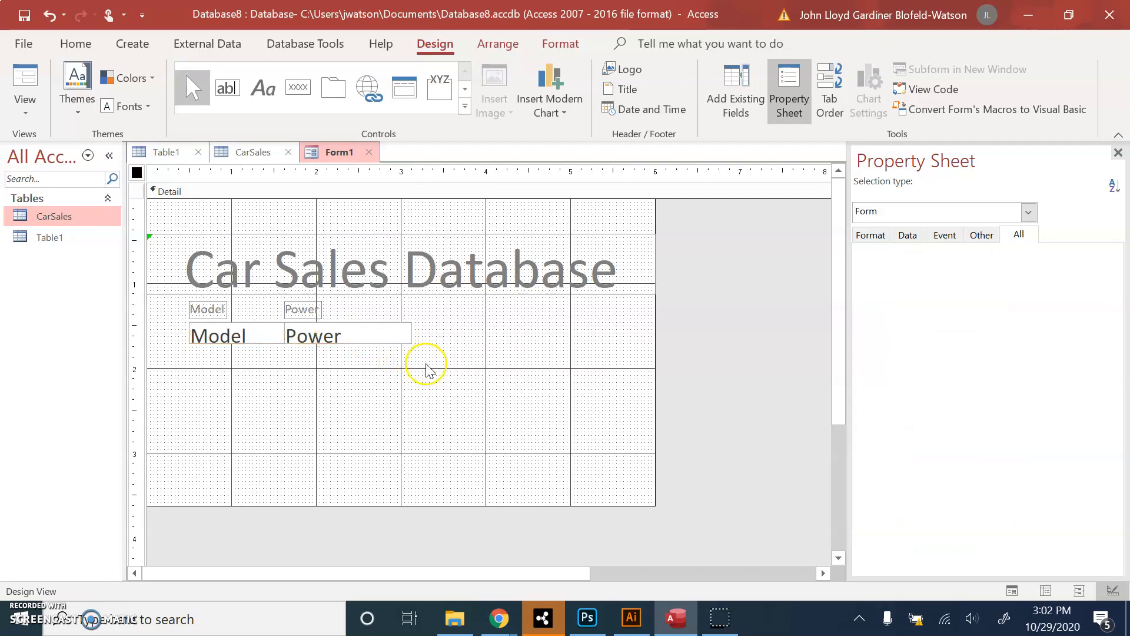
{"action": "left_click", "coordinate": [376, 335]}
{"action": "left_click_drag", "start_coordinate": [369, 324], "coordinate": [417, 323]}
{"action": "left_click", "coordinate": [459, 396]}
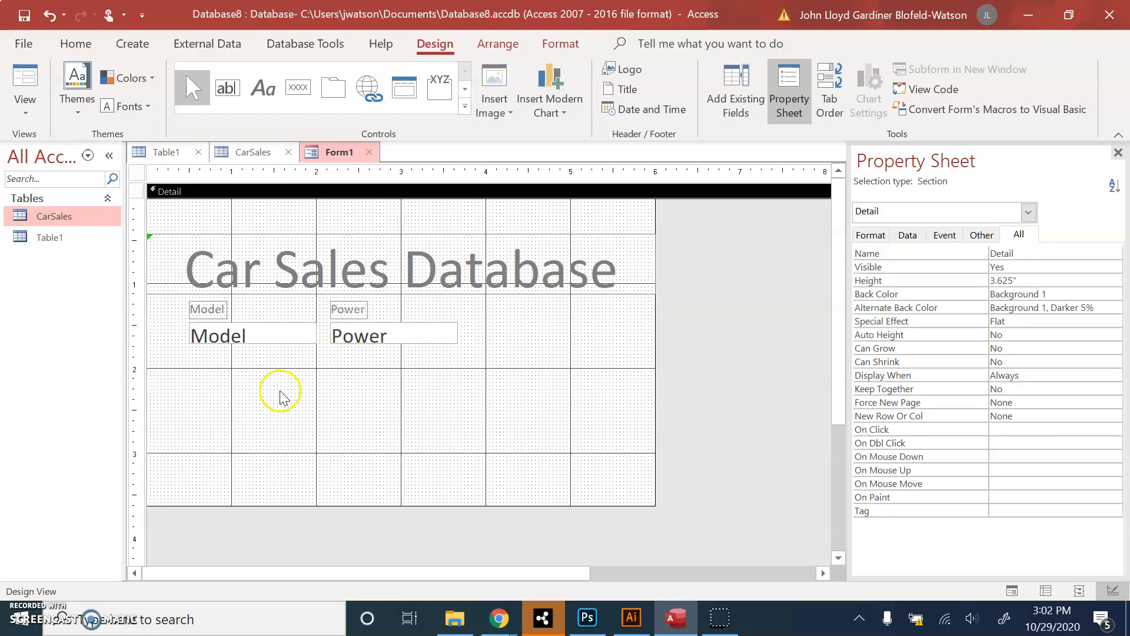
Add the Price field to the form below the Power field, with its label directly above its text box
{"action": "left_click", "coordinate": [736, 96]}
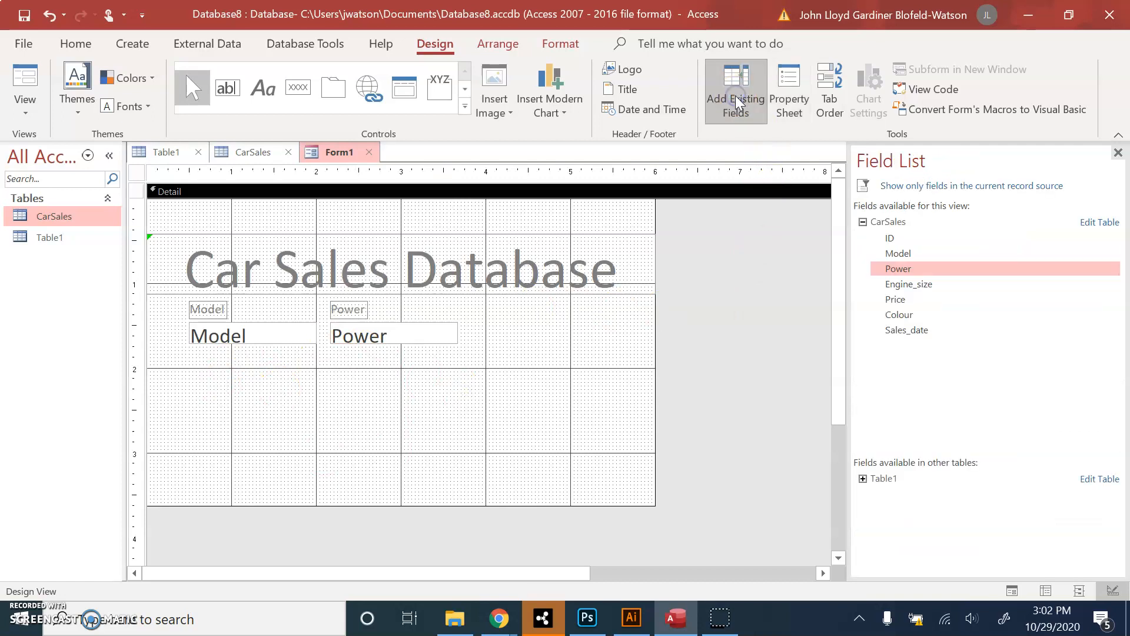
{"action": "left_click", "coordinate": [901, 300]}
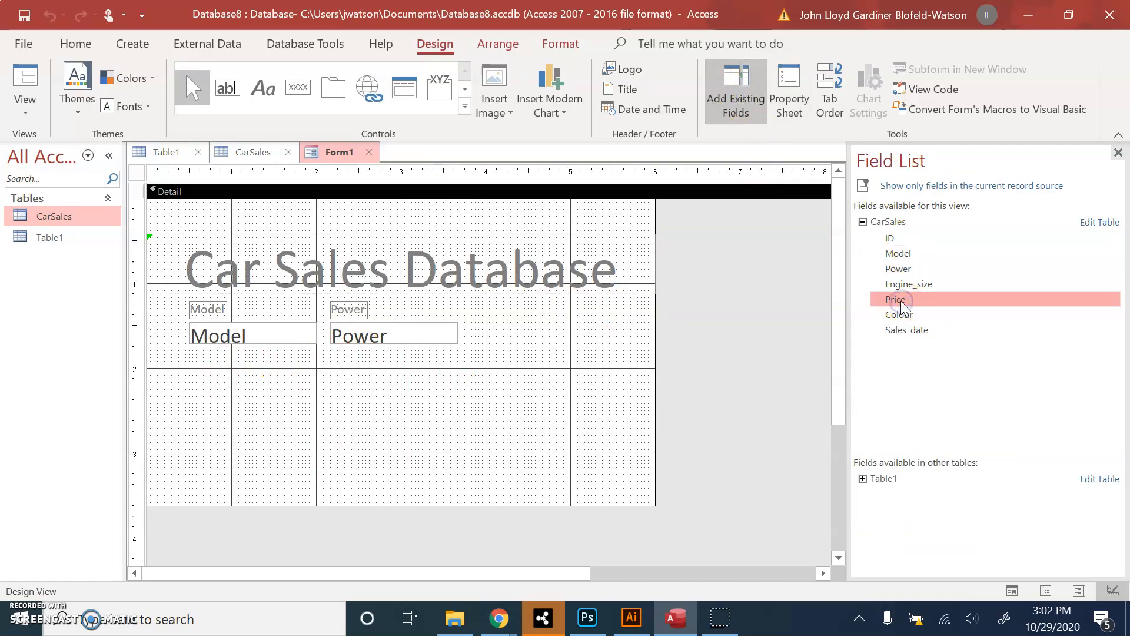
{"action": "left_click_drag", "start_coordinate": [900, 303], "coordinate": [624, 345]}
{"action": "left_click_drag", "start_coordinate": [346, 385], "coordinate": [326, 396]}
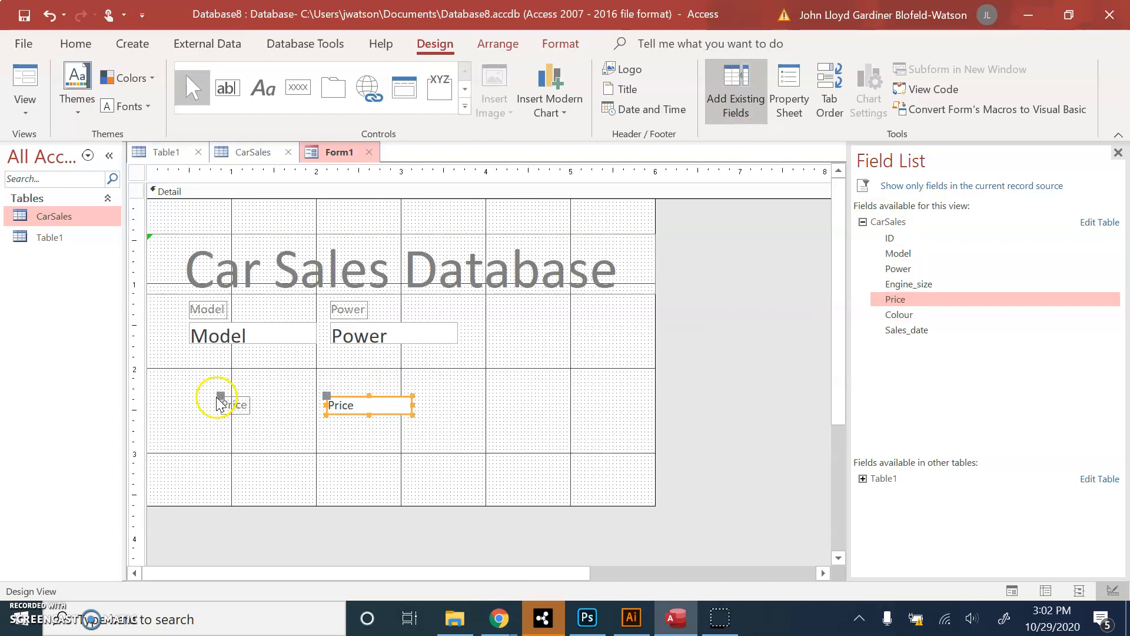
{"action": "left_click_drag", "start_coordinate": [218, 398], "coordinate": [324, 372]}
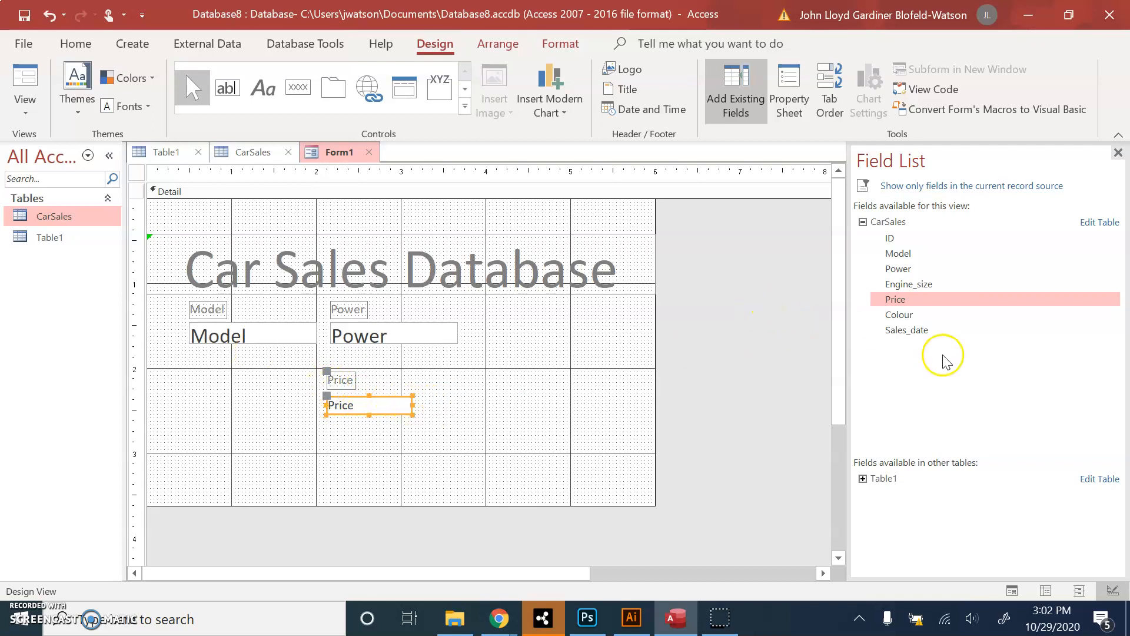
Set the Price text box to font size 72, enlarge it to about 4.08 by 1.21 inches, and align it under Model
{"action": "left_click", "coordinate": [790, 94]}
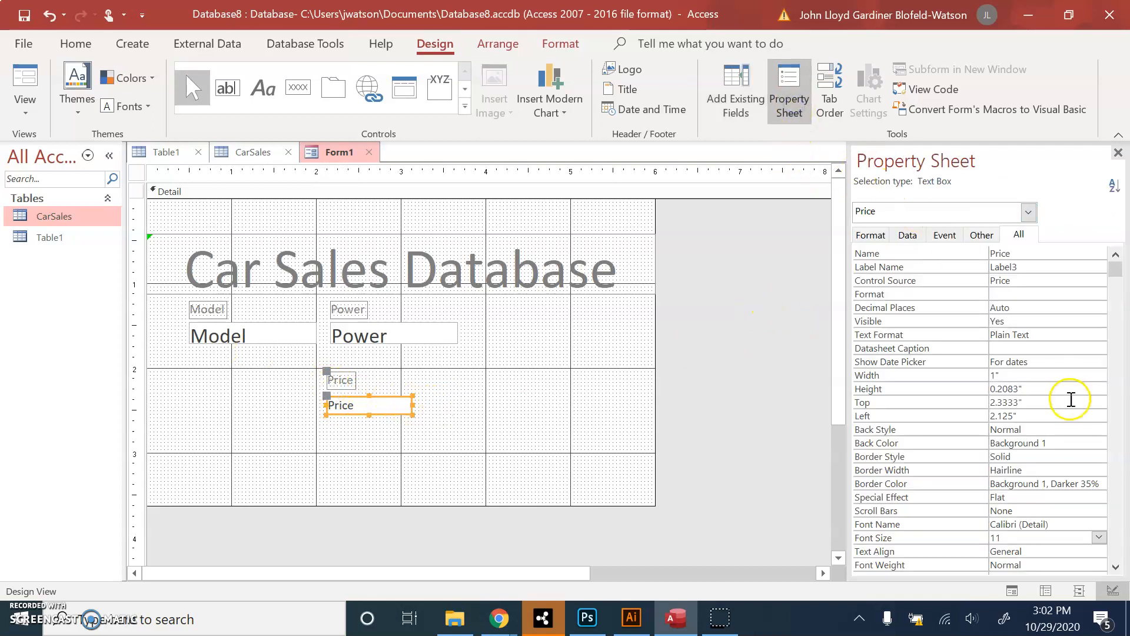
{"action": "left_click", "coordinate": [1099, 537]}
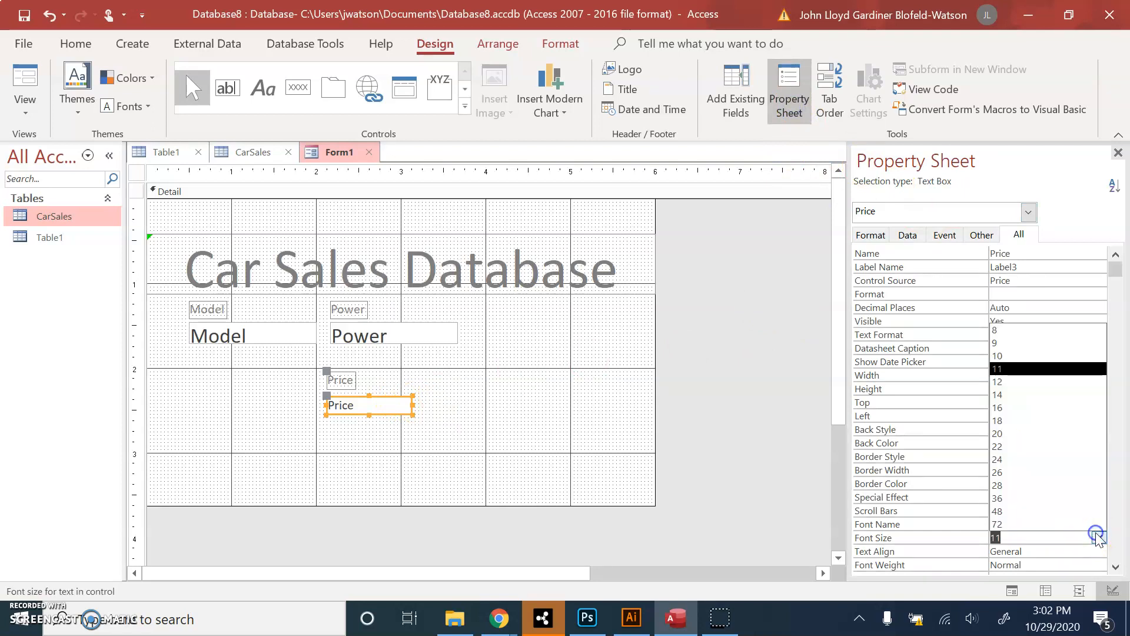
{"action": "left_click", "coordinate": [1067, 523]}
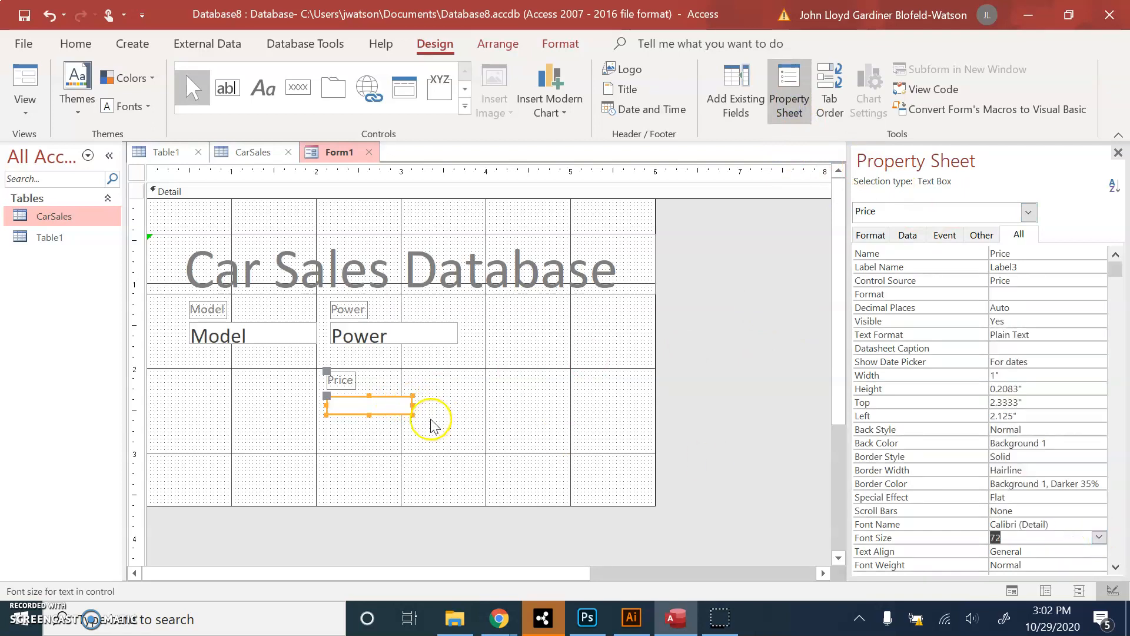
{"action": "left_click_drag", "start_coordinate": [413, 414], "coordinate": [673, 478]}
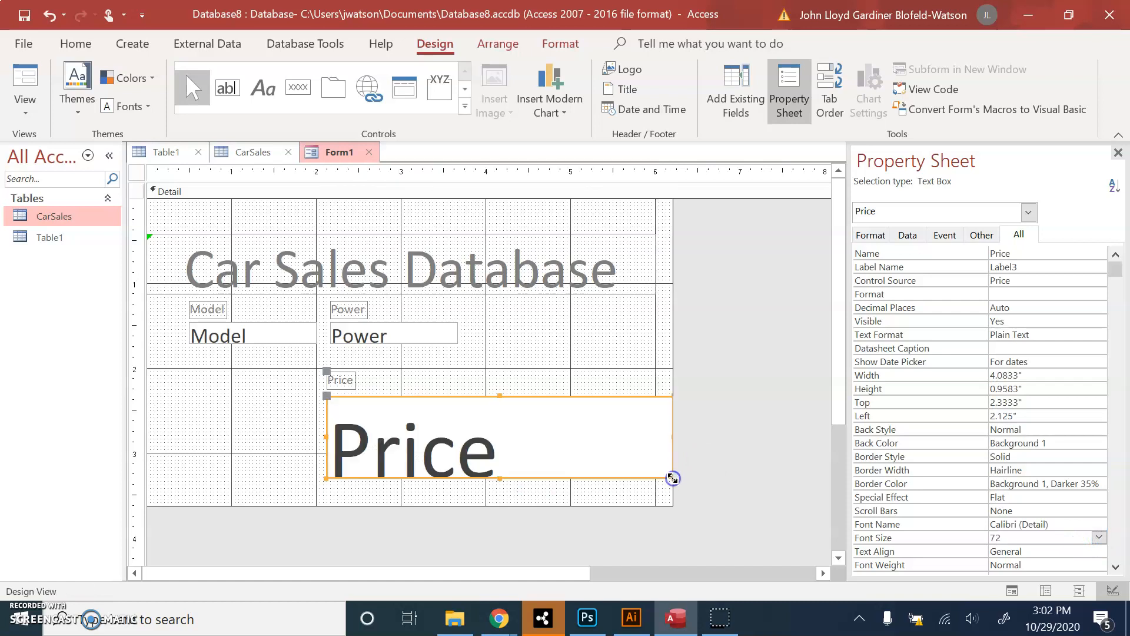
{"action": "left_click_drag", "start_coordinate": [558, 398], "coordinate": [422, 386]}
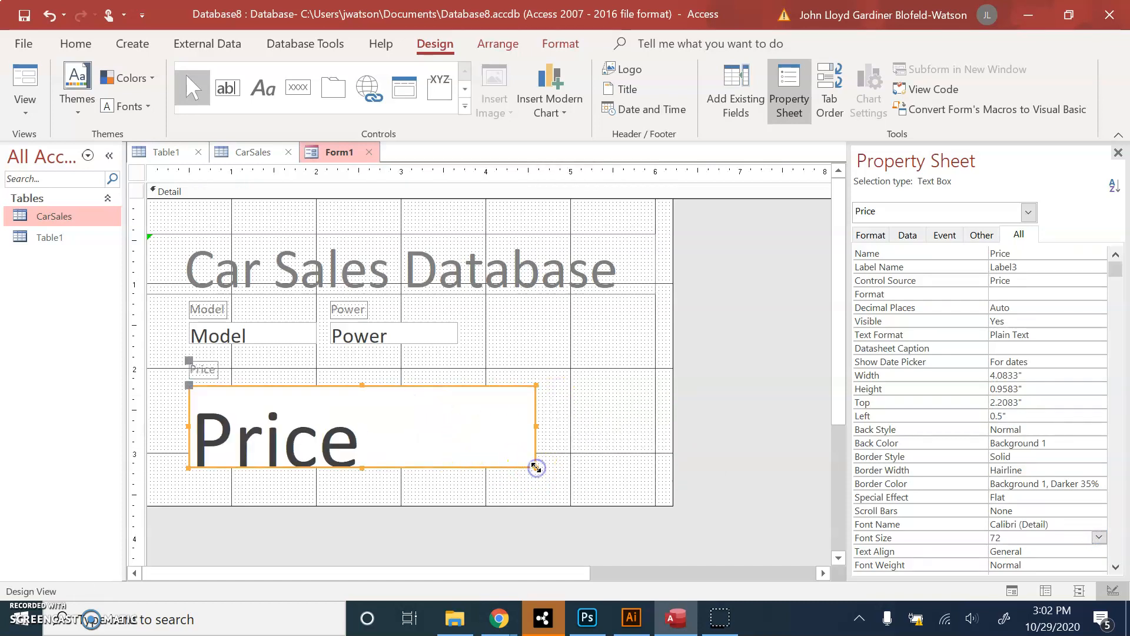
{"action": "left_click_drag", "start_coordinate": [533, 467], "coordinate": [535, 488]}
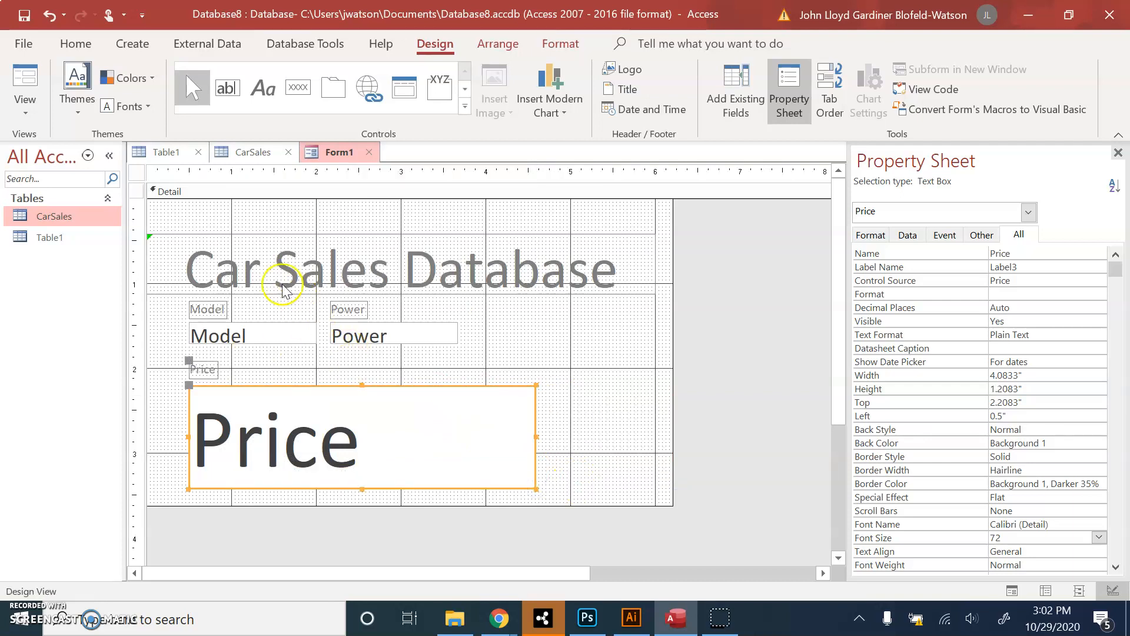
Move the Car Sales Database title label up to about 0.04 inches from the top of the Detail section
{"action": "left_click", "coordinate": [231, 262]}
{"action": "key", "text": "Up"}
{"action": "key", "text": "Up"}
{"action": "key", "text": "Up"}
{"action": "key", "text": "Up"}
{"action": "key", "text": "Up"}
{"action": "key", "text": "Up"}
{"action": "key", "text": "Up"}
{"action": "key", "text": "Up"}
{"action": "key", "text": "Up"}
{"action": "key", "text": "Up"}
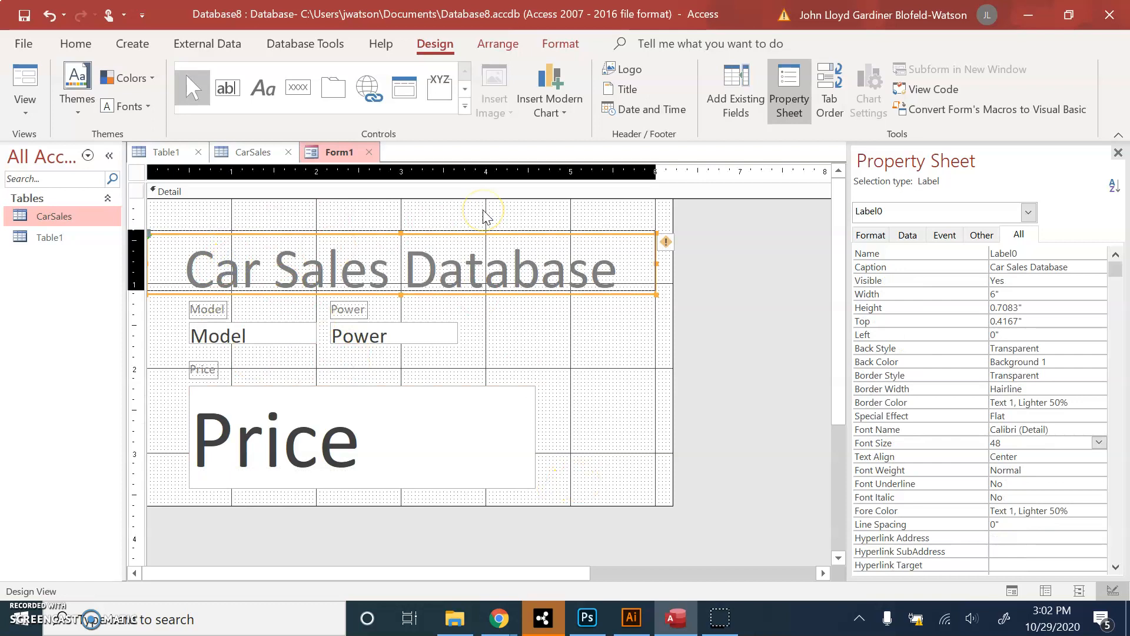
{"action": "key", "text": "Down"}
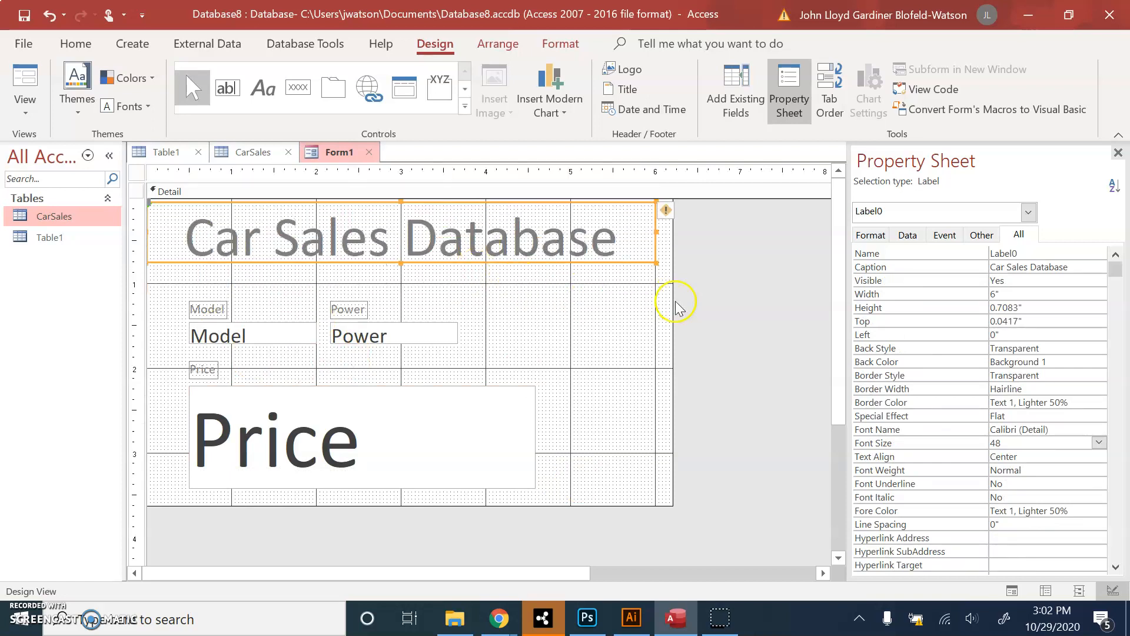
Extend the Detail section downward and add a Go To Previous Record command button with the Go To Previous picture below Price
{"action": "left_click", "coordinate": [739, 97]}
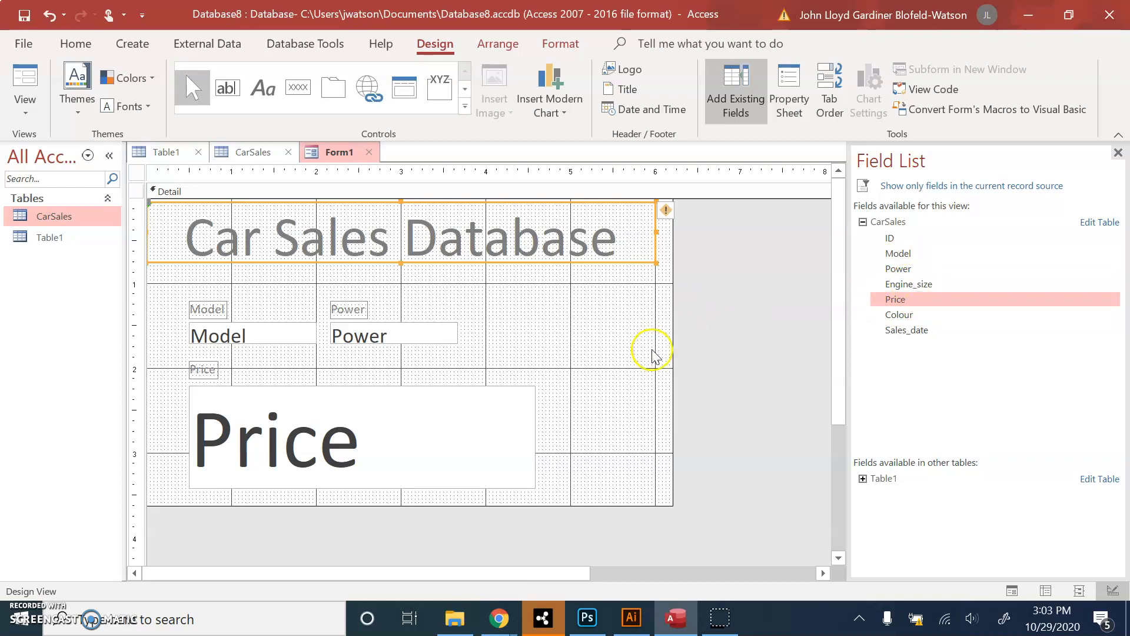
{"action": "left_click_drag", "start_coordinate": [575, 505], "coordinate": [575, 534]}
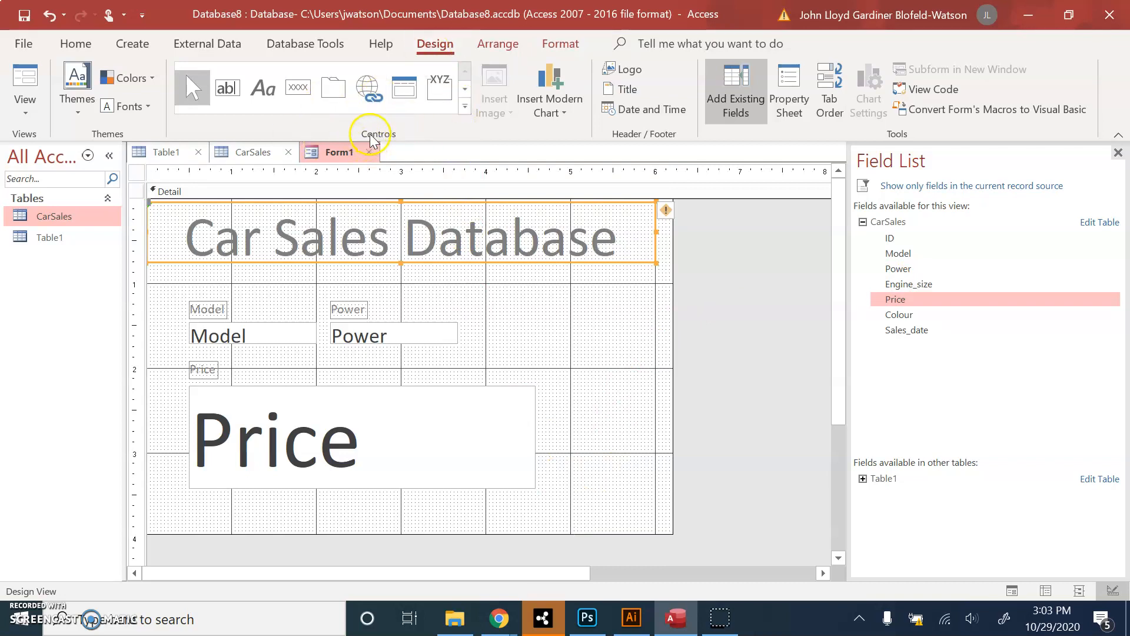
{"action": "left_click", "coordinate": [297, 91]}
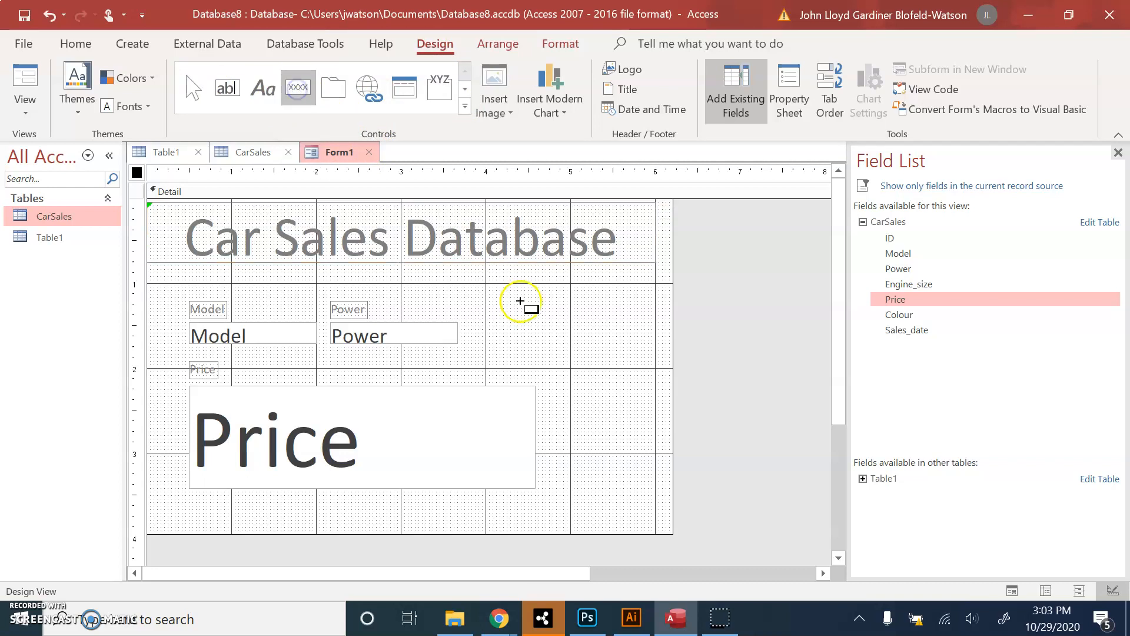
{"action": "left_click_drag", "start_coordinate": [243, 504], "coordinate": [285, 530]}
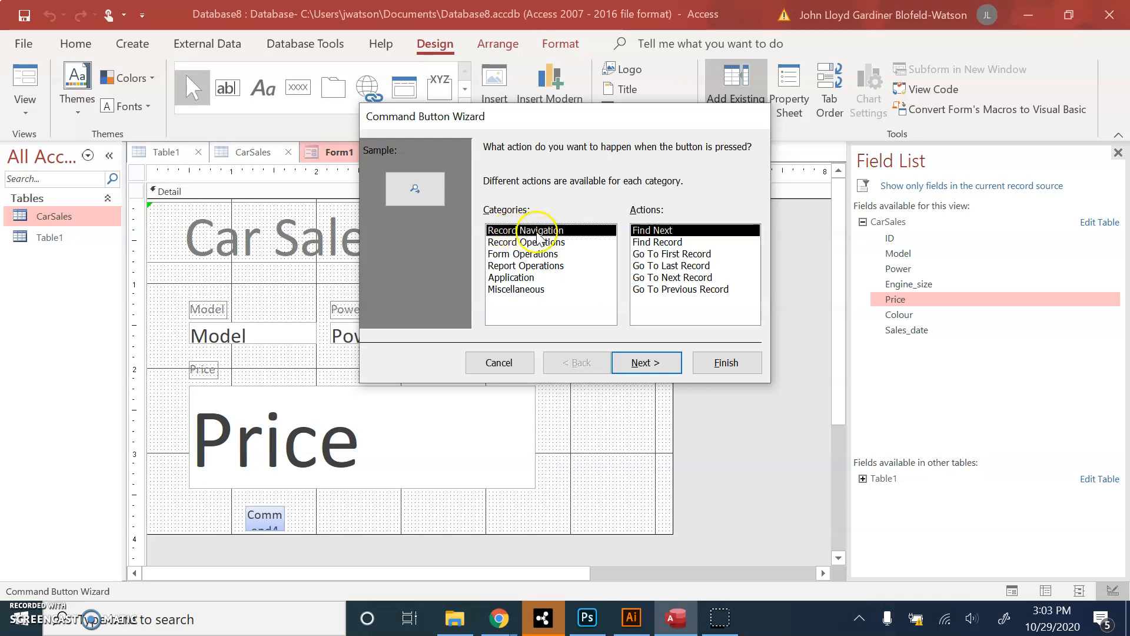
{"action": "left_click", "coordinate": [673, 289]}
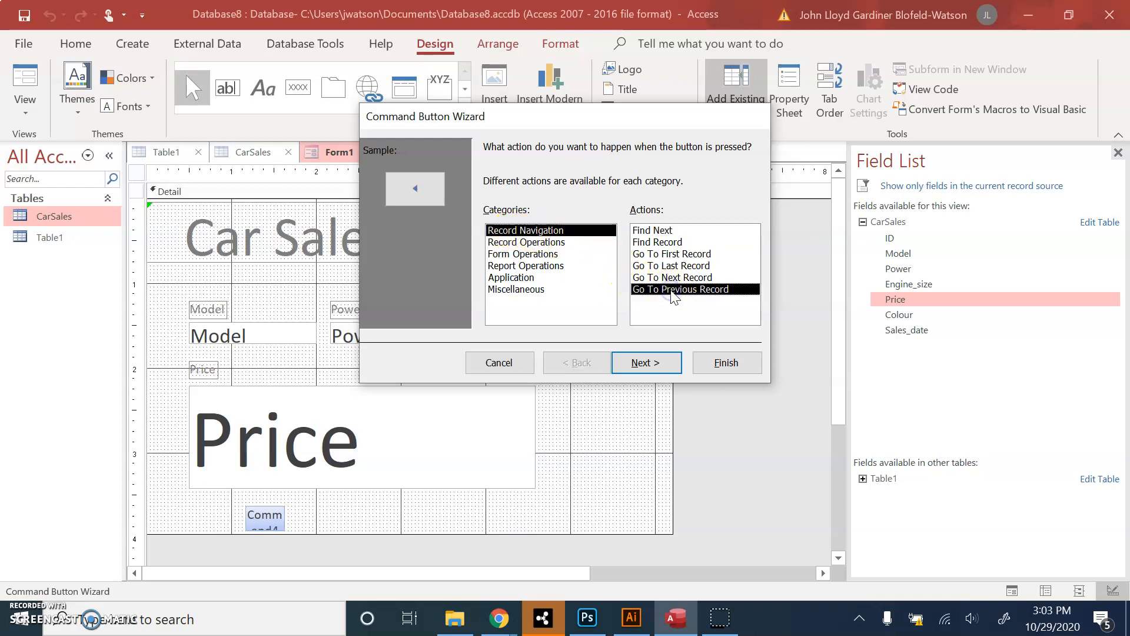
{"action": "left_click", "coordinate": [644, 362]}
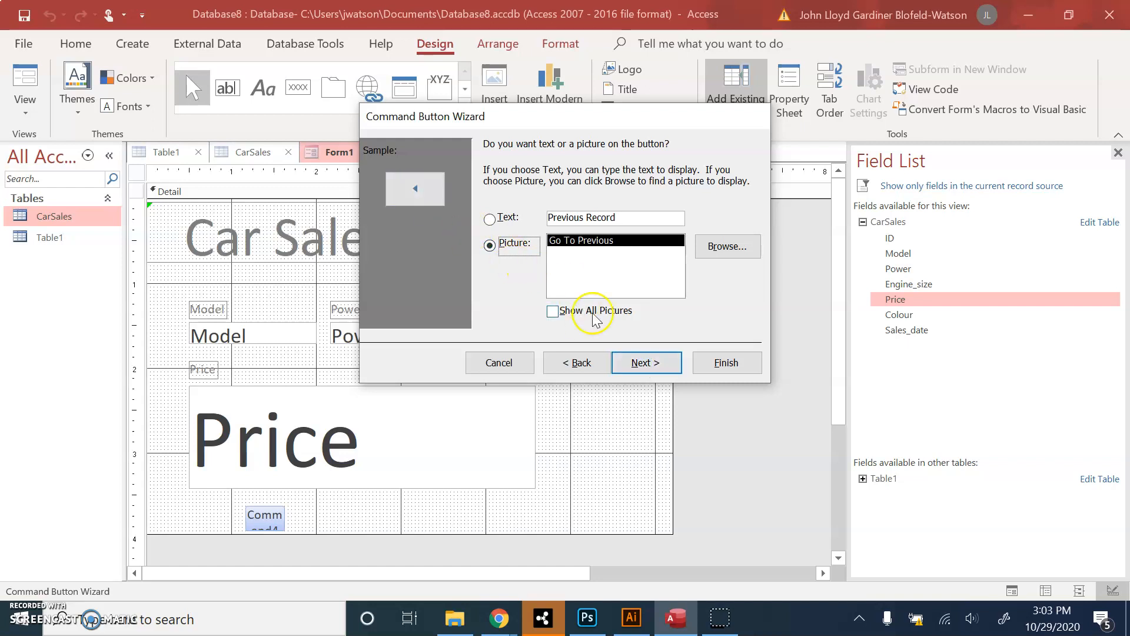
{"action": "left_click", "coordinate": [646, 363]}
{"action": "left_click", "coordinate": [726, 361]}
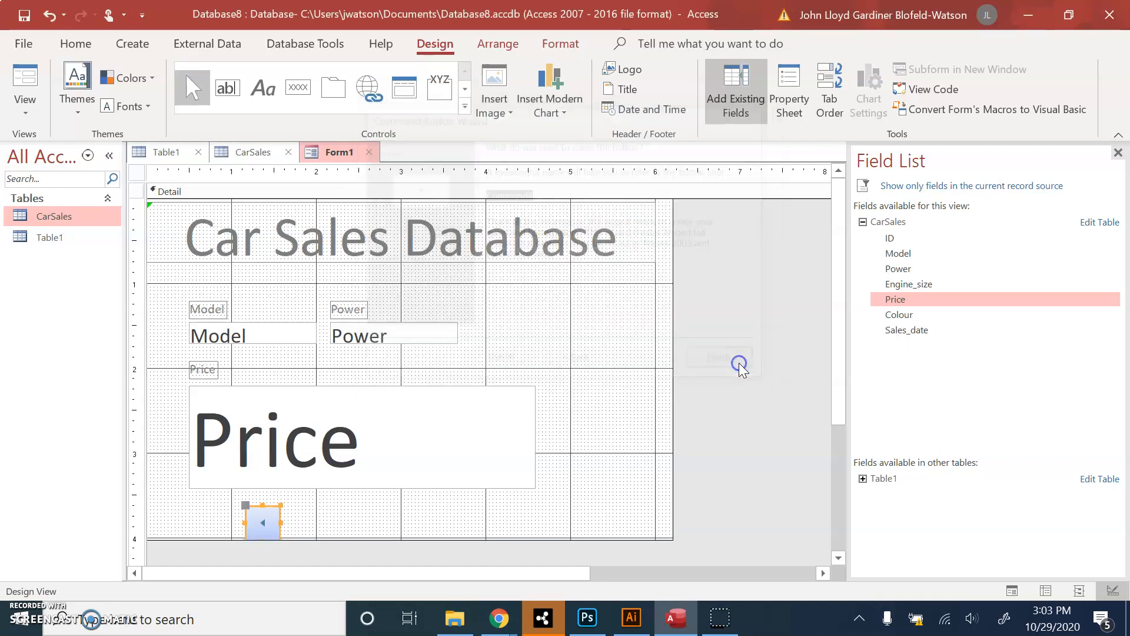
Nudge the previous-record button slightly up and to the right so it sits just under the Price text box
{"action": "key", "text": "Up"}
{"action": "key", "text": "Up"}
{"action": "key", "text": "Up"}
{"action": "key", "text": "Up"}
{"action": "key", "text": "Right"}
{"action": "key", "text": "Down"}
{"action": "key", "text": "Down"}
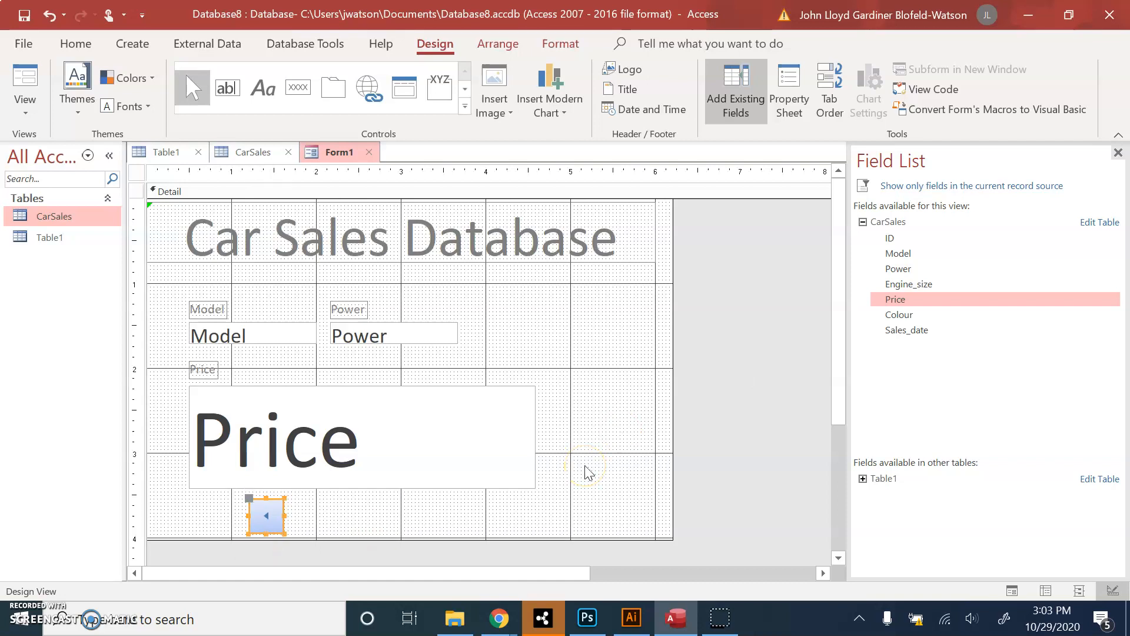
Add a Go To Next Record command button with the Go To Next picture, level with the previous-record button
{"action": "left_click", "coordinate": [298, 87]}
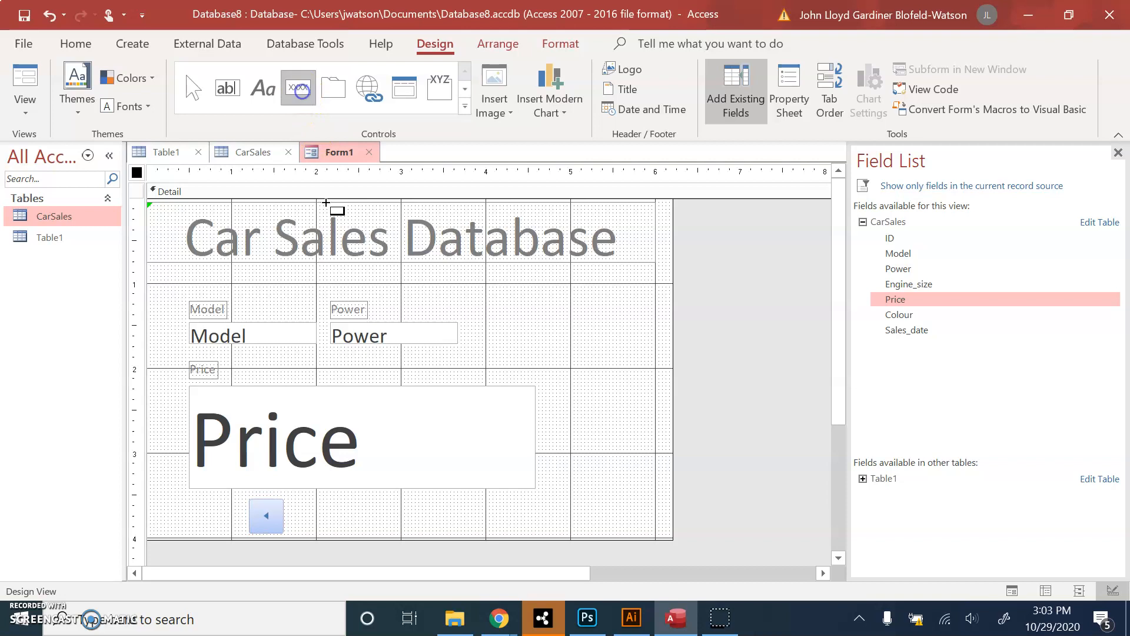
{"action": "left_click_drag", "start_coordinate": [402, 498], "coordinate": [444, 533]}
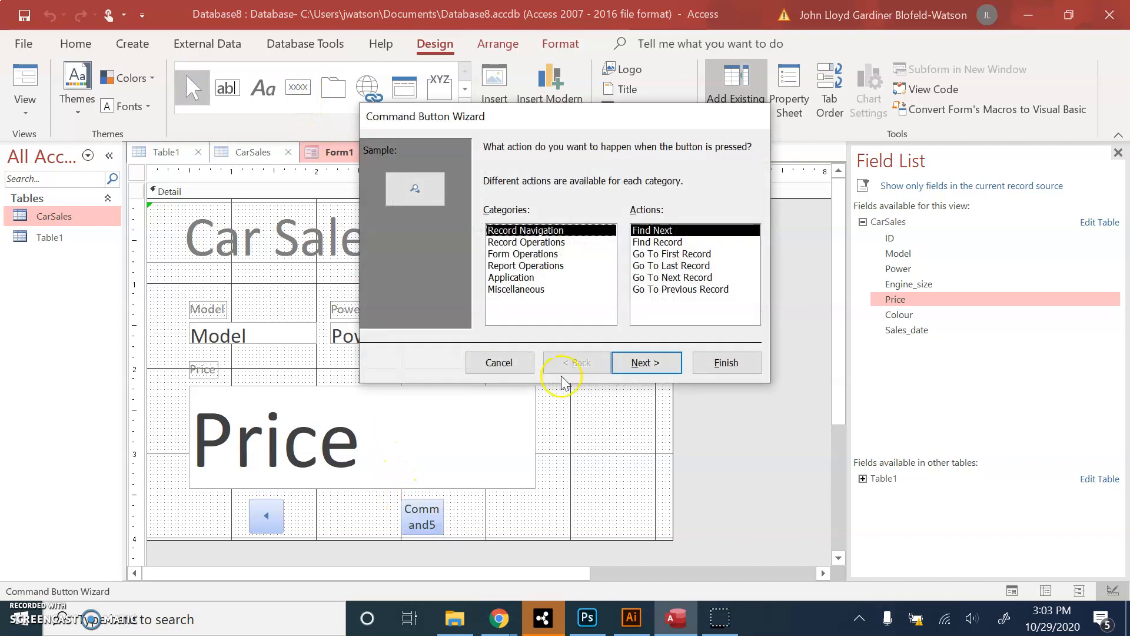
{"action": "left_click", "coordinate": [676, 278]}
{"action": "left_click", "coordinate": [646, 363]}
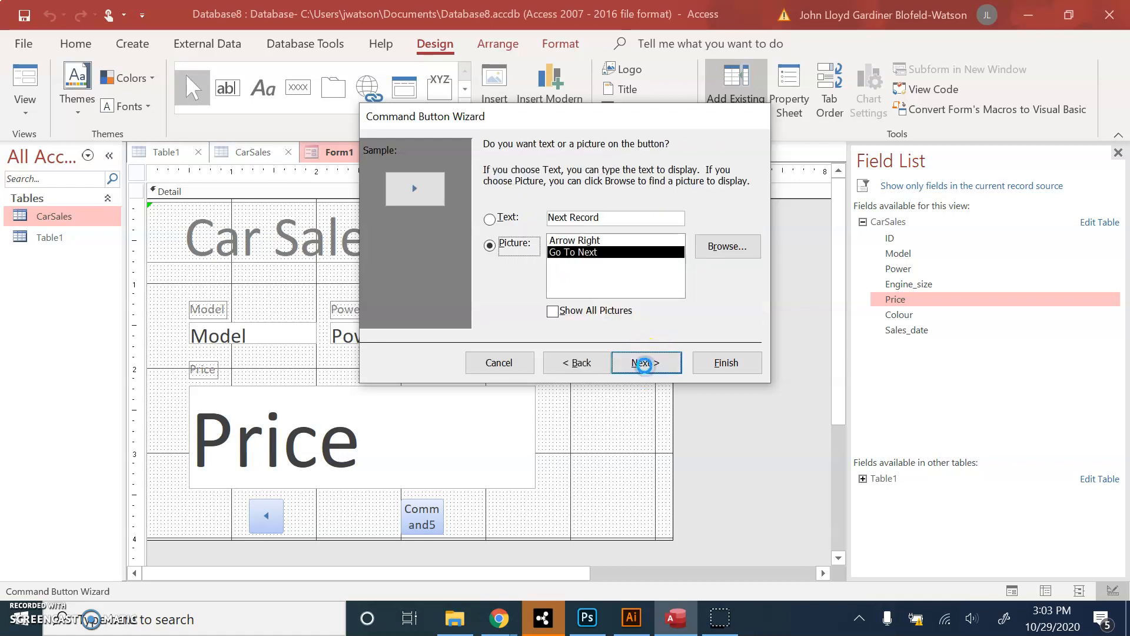
{"action": "left_click", "coordinate": [647, 363]}
{"action": "left_click", "coordinate": [728, 364]}
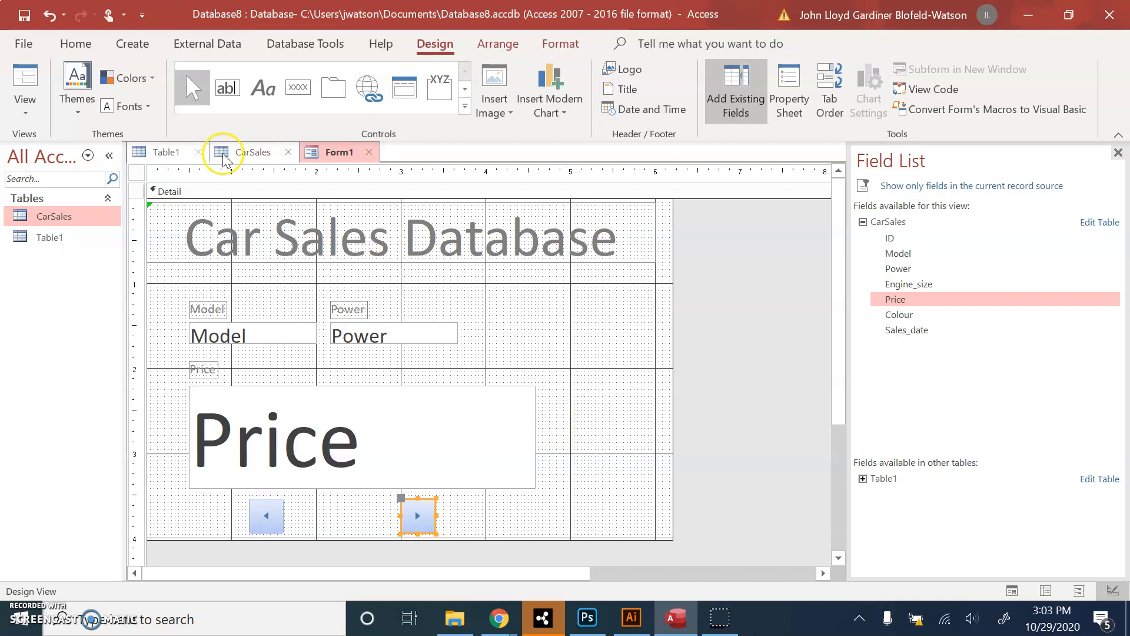
Preview the form in Form view and test the new buttons by stepping forward to record 6 and back to record 2
{"action": "left_click", "coordinate": [26, 82]}
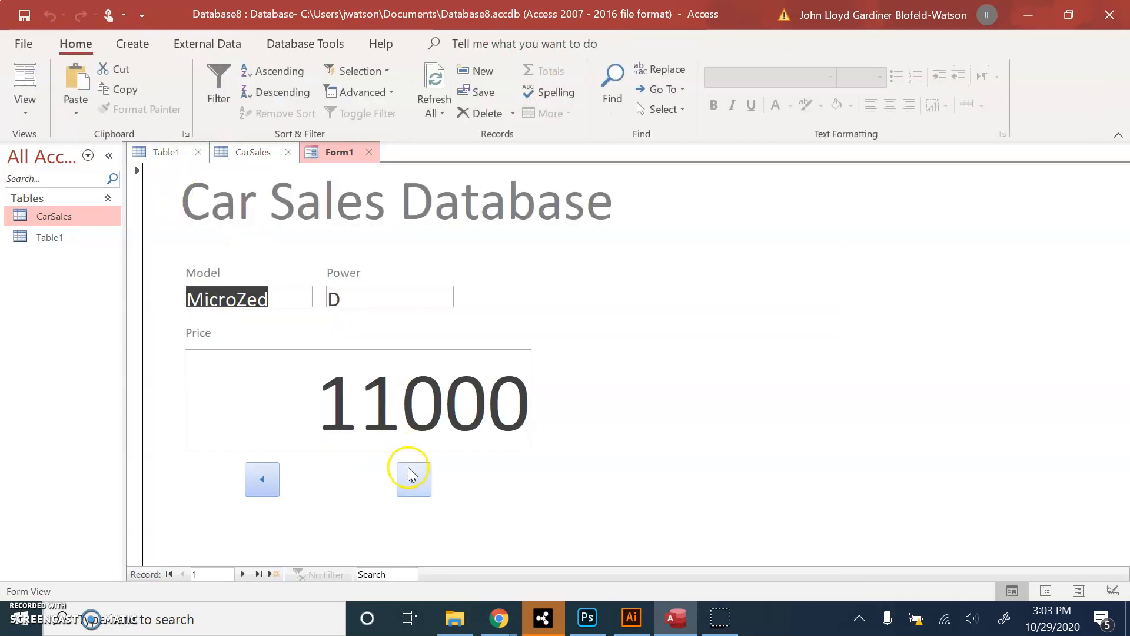
{"action": "left_click", "coordinate": [415, 476]}
{"action": "left_click", "coordinate": [414, 477]}
{"action": "left_click", "coordinate": [414, 477]}
{"action": "left_click", "coordinate": [414, 477]}
{"action": "left_click", "coordinate": [414, 477]}
{"action": "left_click", "coordinate": [415, 477]}
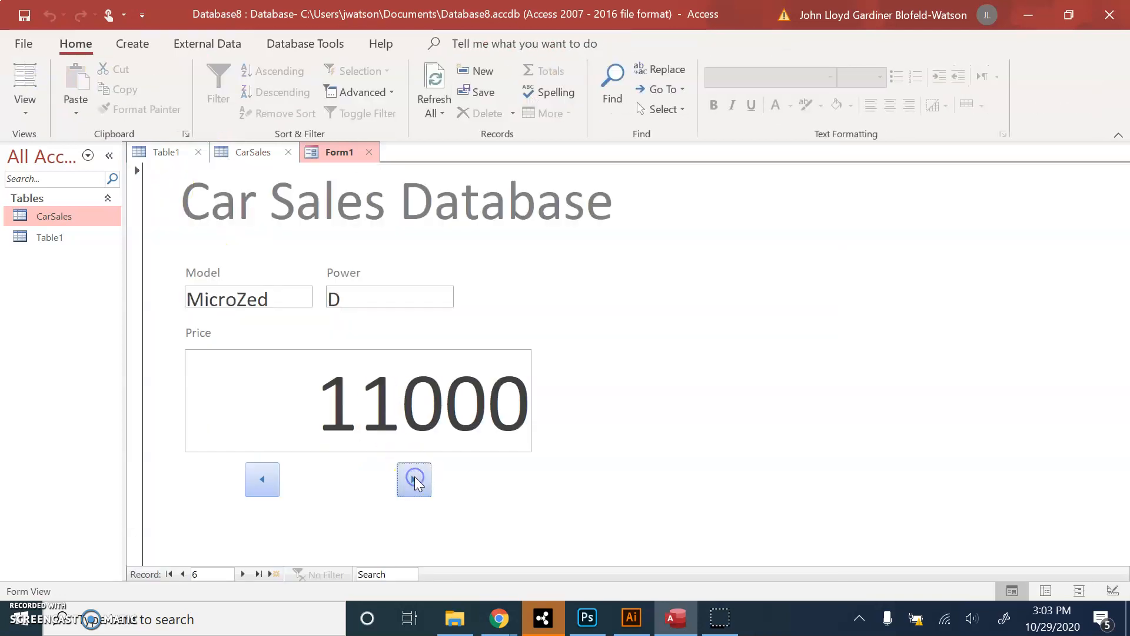
{"action": "left_click", "coordinate": [262, 472]}
{"action": "left_click", "coordinate": [263, 472]}
{"action": "left_click", "coordinate": [263, 472]}
{"action": "left_click", "coordinate": [263, 473]}
{"action": "left_click", "coordinate": [262, 472]}
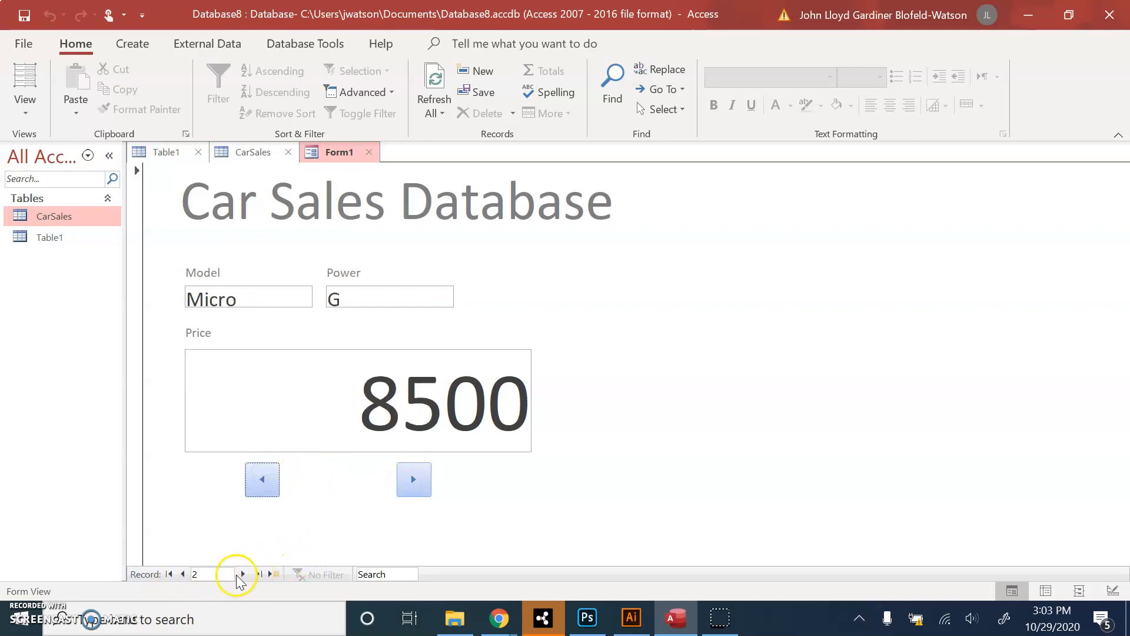
Step forward through the records to record 12 using the form's own next-record button
{"action": "left_click", "coordinate": [416, 477]}
{"action": "left_click", "coordinate": [418, 474]}
{"action": "left_click", "coordinate": [419, 474]}
{"action": "left_click", "coordinate": [419, 475]}
{"action": "left_click", "coordinate": [419, 475]}
{"action": "left_click", "coordinate": [419, 475]}
{"action": "left_click", "coordinate": [418, 474]}
{"action": "left_click", "coordinate": [418, 474]}
{"action": "left_click", "coordinate": [419, 475]}
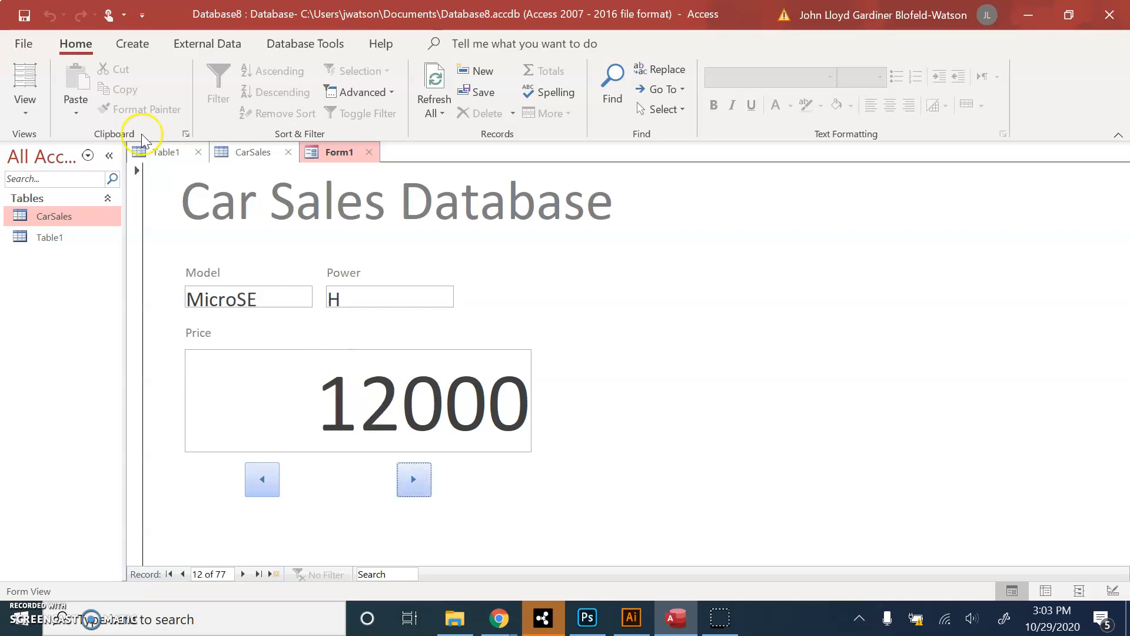
In Design view, draw a small command button near the form's lower-right corner and assign it the Add New Record action from Record Operations
{"action": "left_click", "coordinate": [29, 120]}
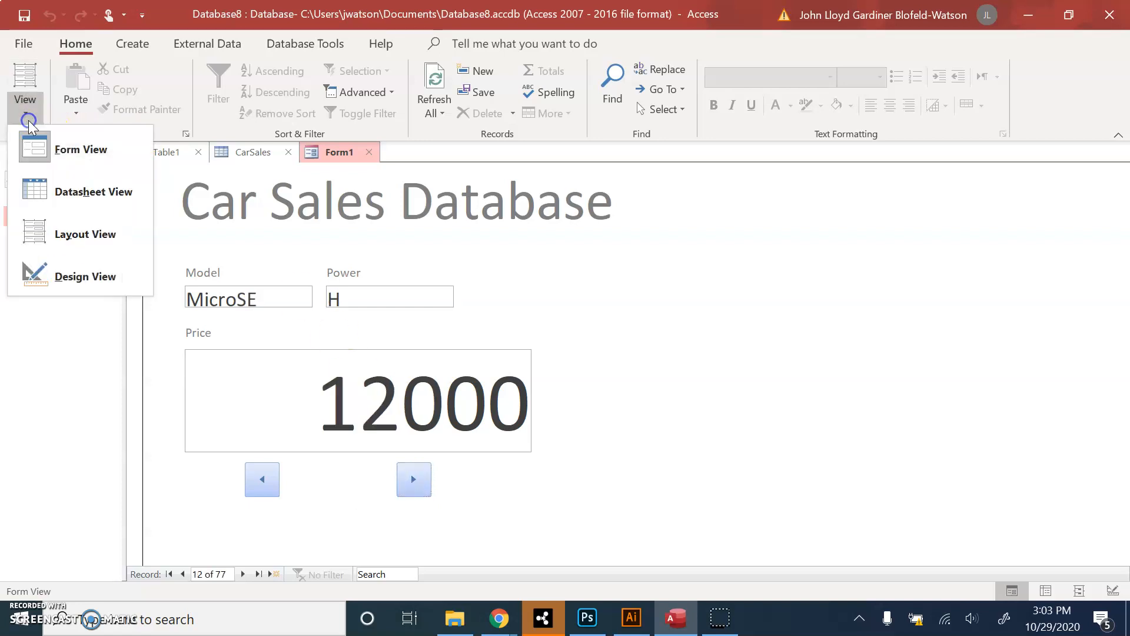
{"action": "left_click", "coordinate": [66, 275]}
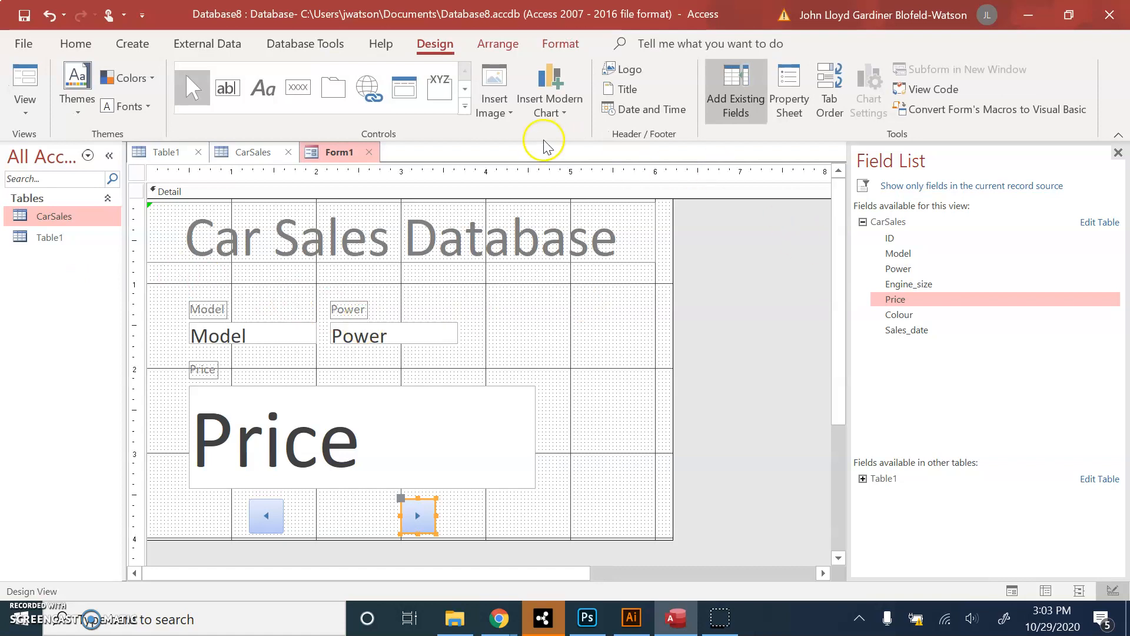
{"action": "left_click", "coordinate": [298, 88]}
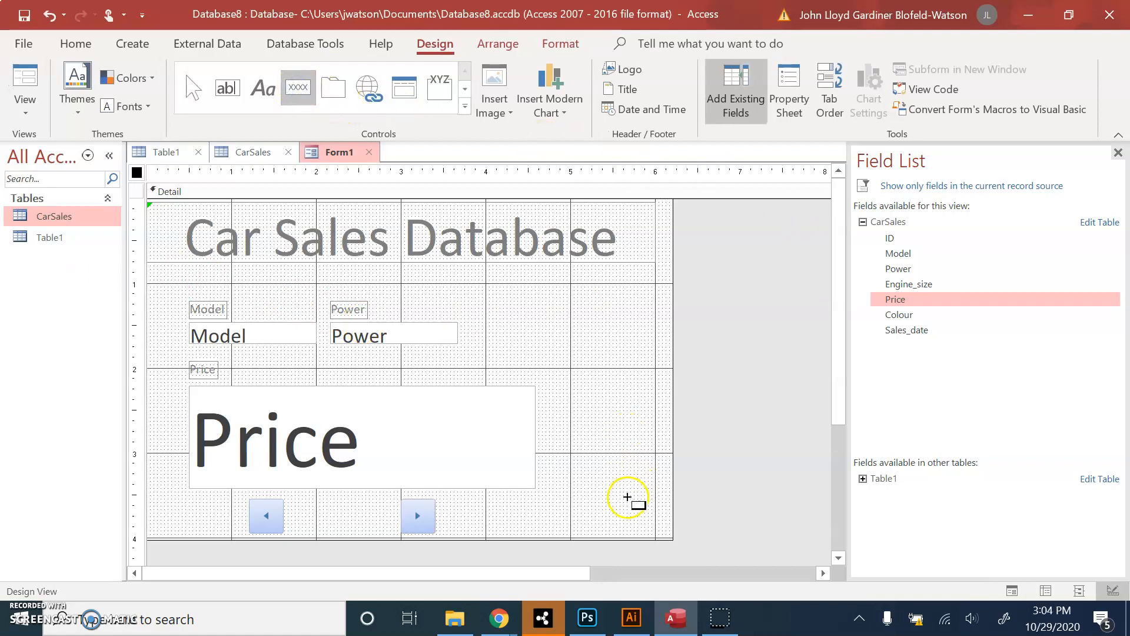
{"action": "left_click_drag", "start_coordinate": [623, 498], "coordinate": [657, 533]}
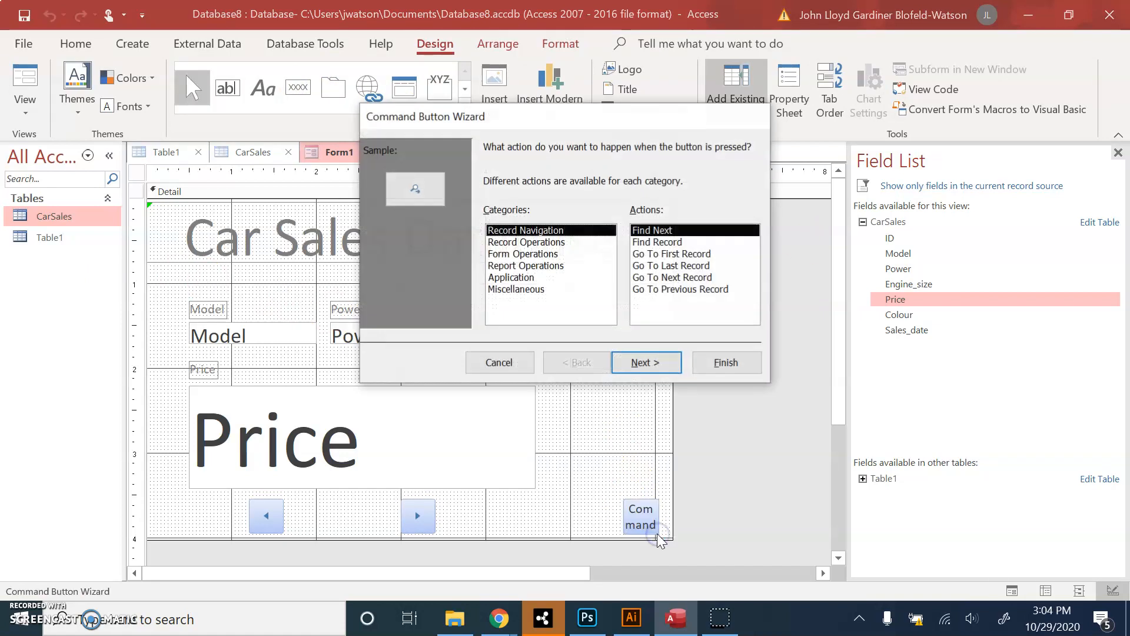
{"action": "left_click", "coordinate": [507, 244]}
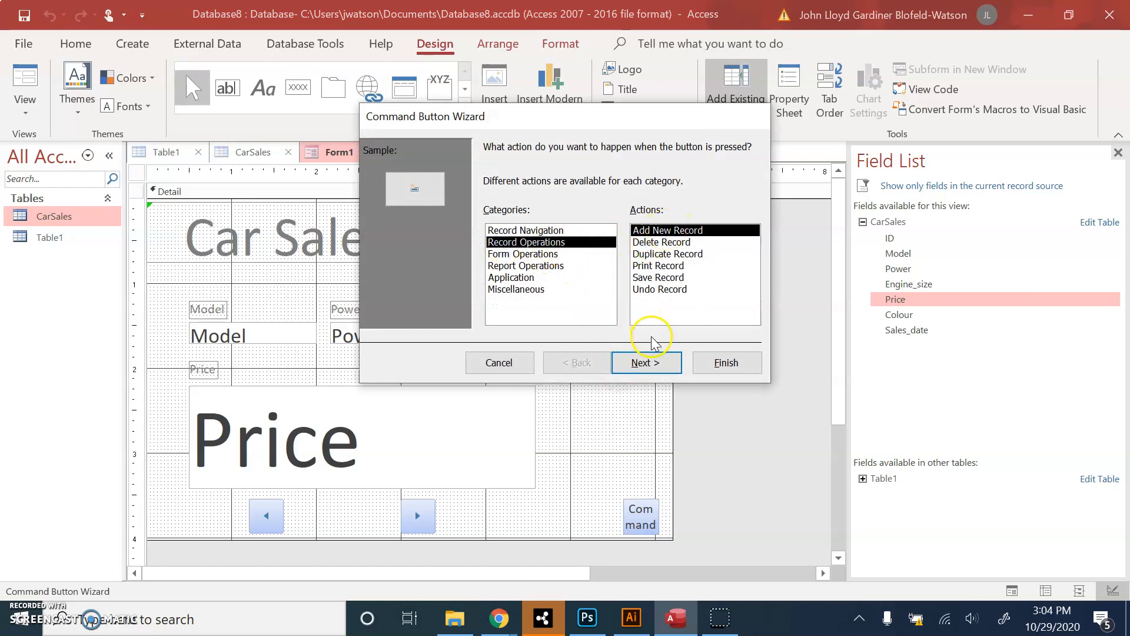
{"action": "left_click", "coordinate": [654, 360]}
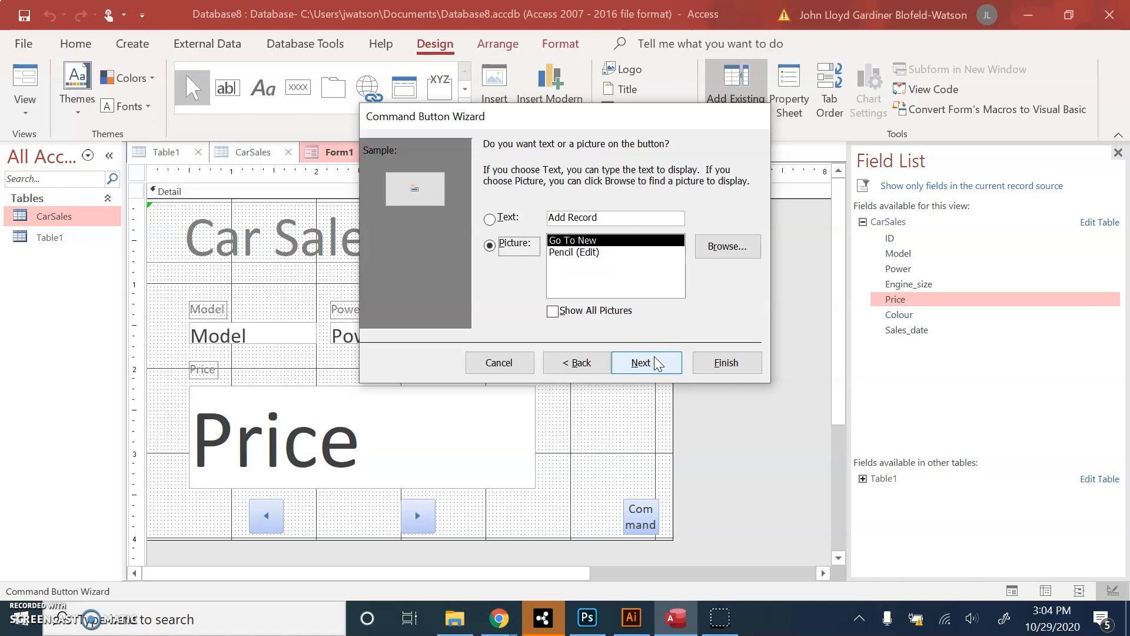
Give the new command button the text label "Add Car" instead of a picture and finish the wizard
{"action": "left_click", "coordinate": [489, 219]}
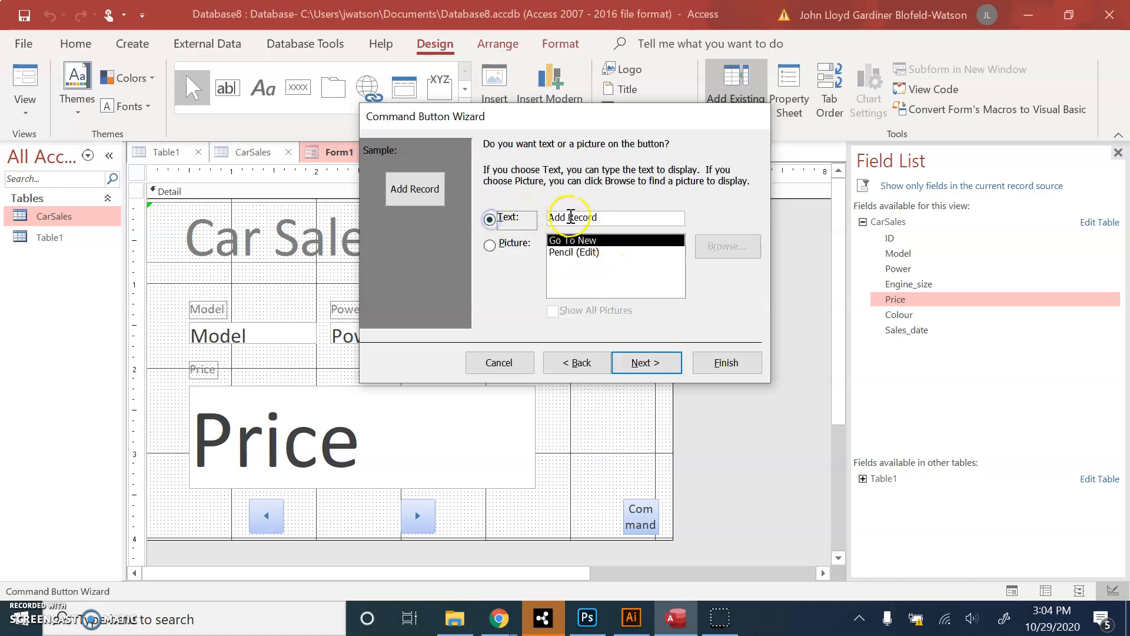
{"action": "left_click_drag", "start_coordinate": [569, 217], "coordinate": [634, 217]}
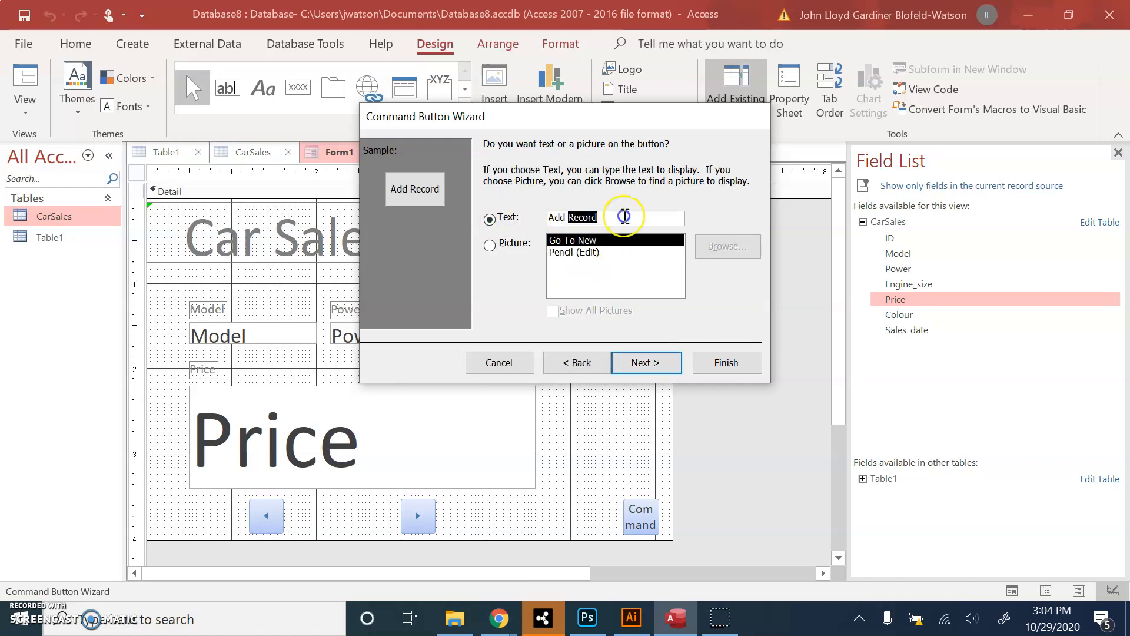
{"action": "type", "text": "Car"}
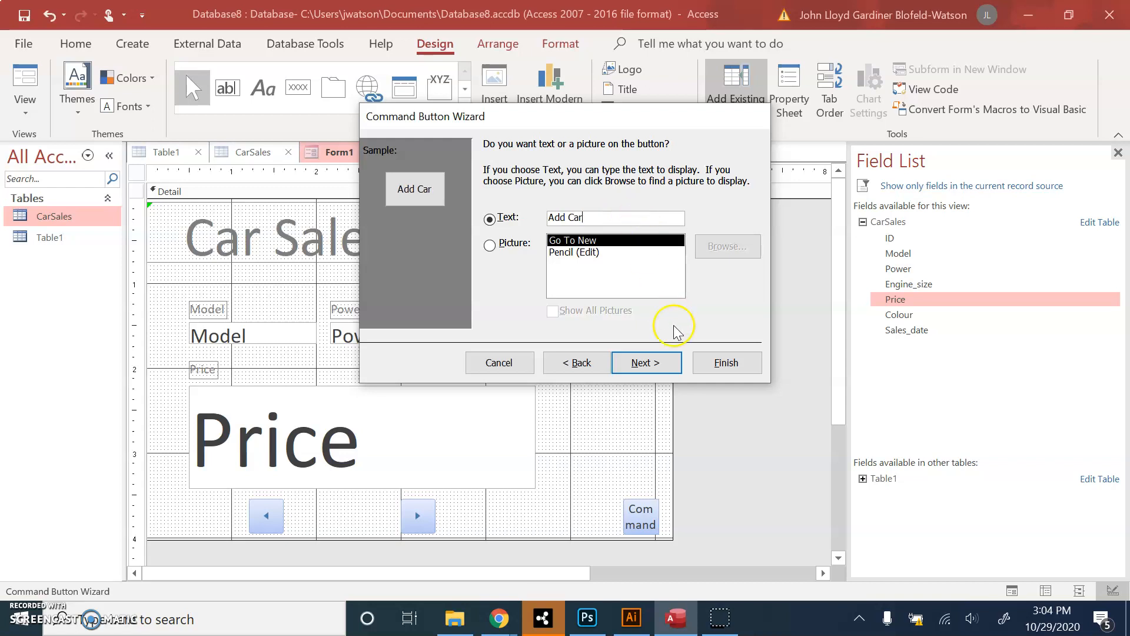
{"action": "left_click", "coordinate": [647, 361]}
{"action": "left_click", "coordinate": [730, 361]}
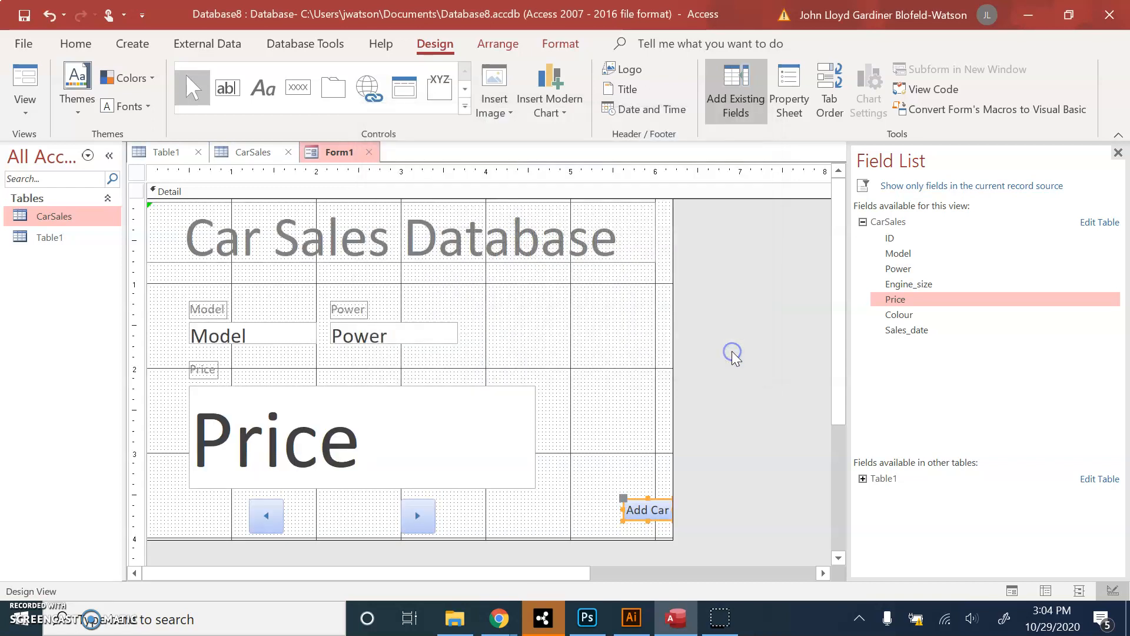
Move the Add Car button slightly left and down so it sits fully inside the form, level with the navigation buttons
{"action": "left_click", "coordinate": [647, 512]}
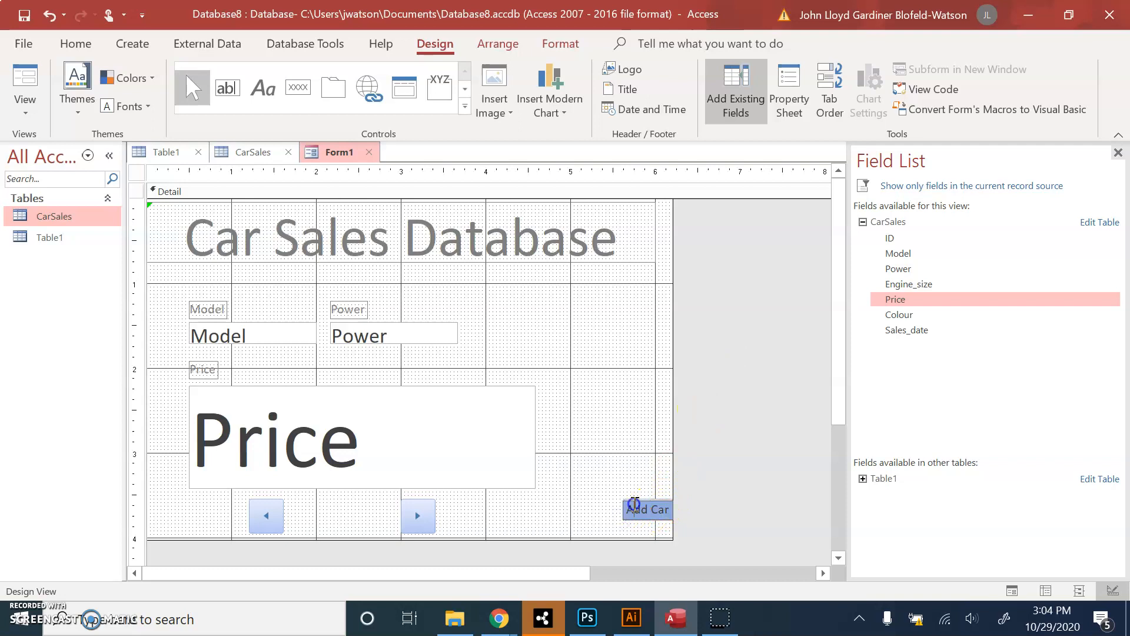
{"action": "left_click", "coordinate": [634, 463]}
{"action": "left_click", "coordinate": [640, 502]}
{"action": "mouse_move", "coordinate": [640, 501]}
{"action": "left_mouse_down"}
{"action": "mouse_move", "coordinate": [613, 505]}
{"action": "mouse_move", "coordinate": [593, 468]}
{"action": "mouse_move", "coordinate": [621, 512]}
{"action": "left_mouse_up"}
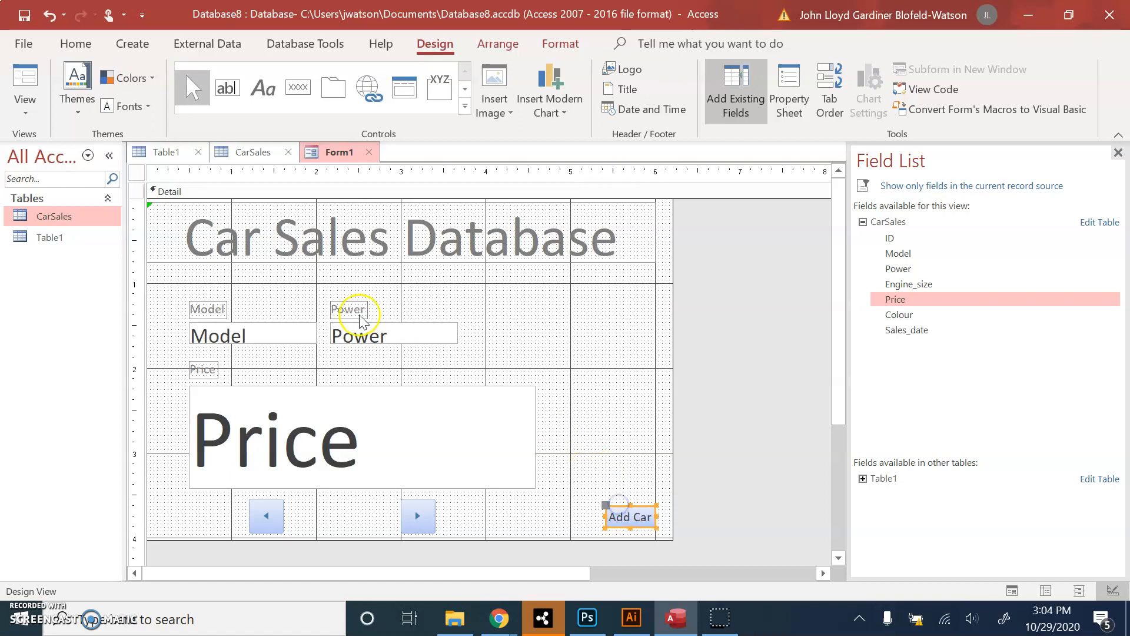
Try adding a car in Form view through the Add Car button, with Model MicroSD, Power 400 and Price 1200000
{"action": "left_click", "coordinate": [26, 82]}
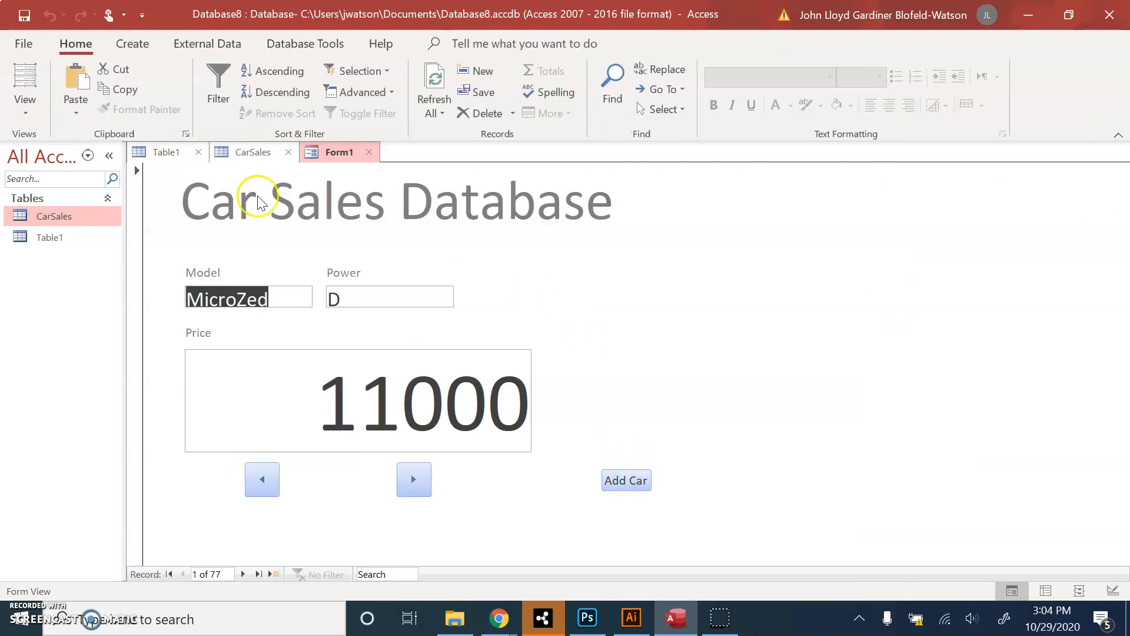
{"action": "left_click", "coordinate": [642, 480]}
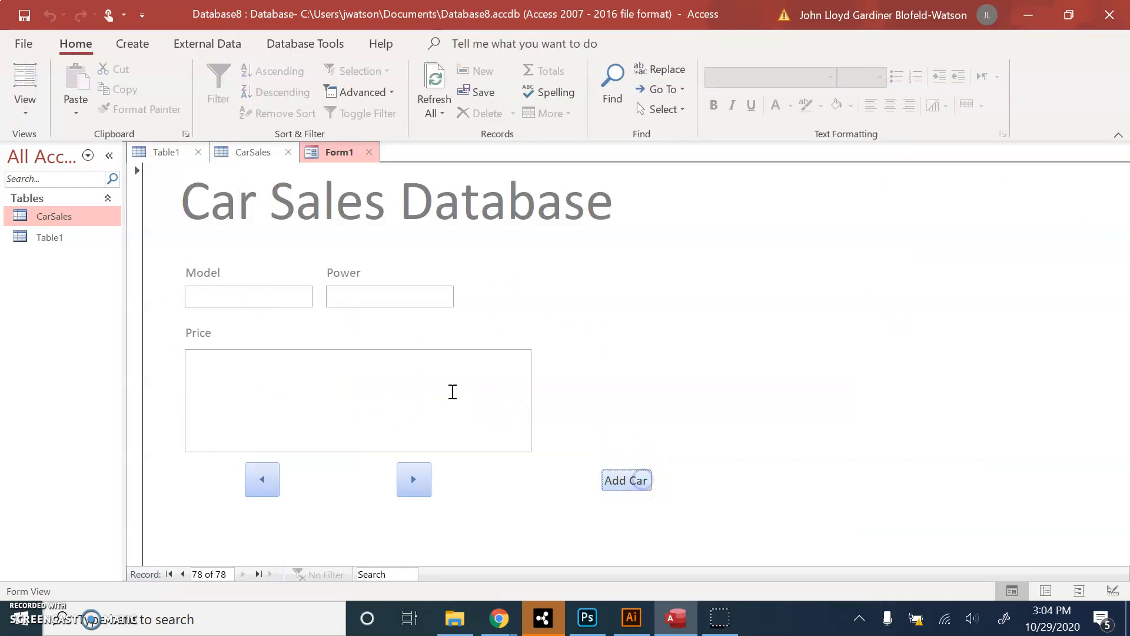
{"action": "left_click", "coordinate": [246, 295]}
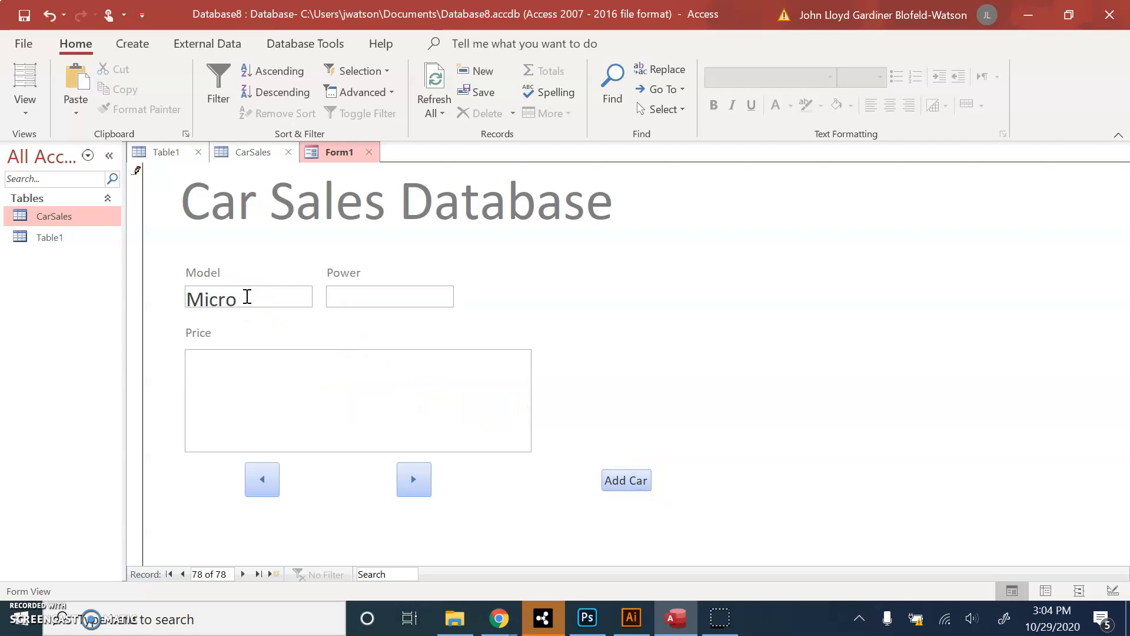
{"action": "left_click", "coordinate": [350, 296]}
{"action": "left_click", "coordinate": [265, 383]}
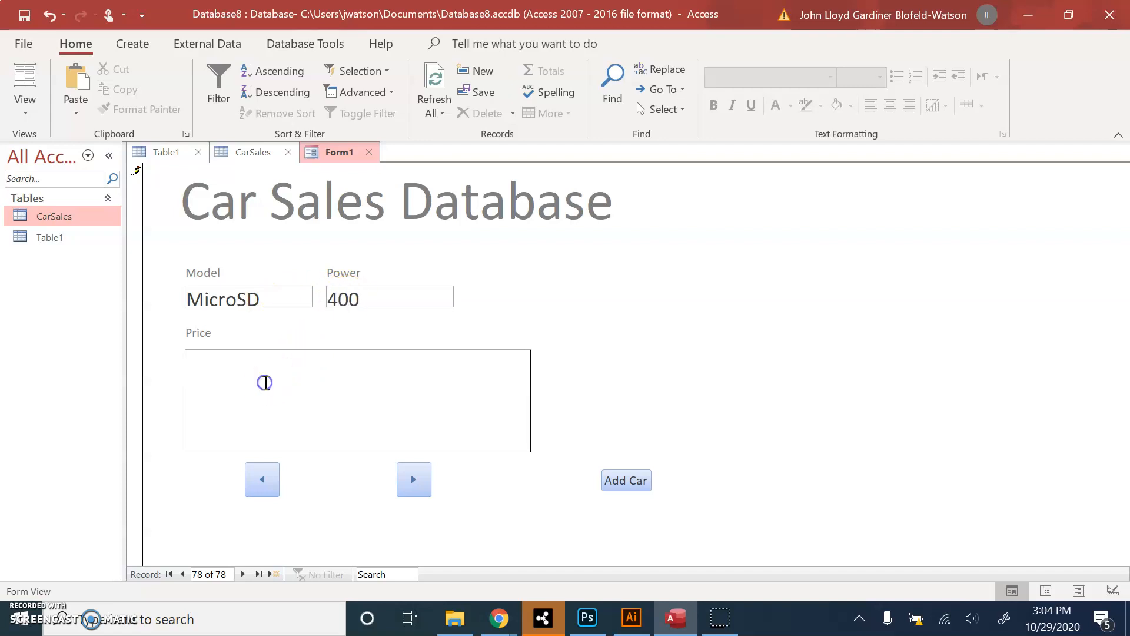
{"action": "type", "text": "12"}
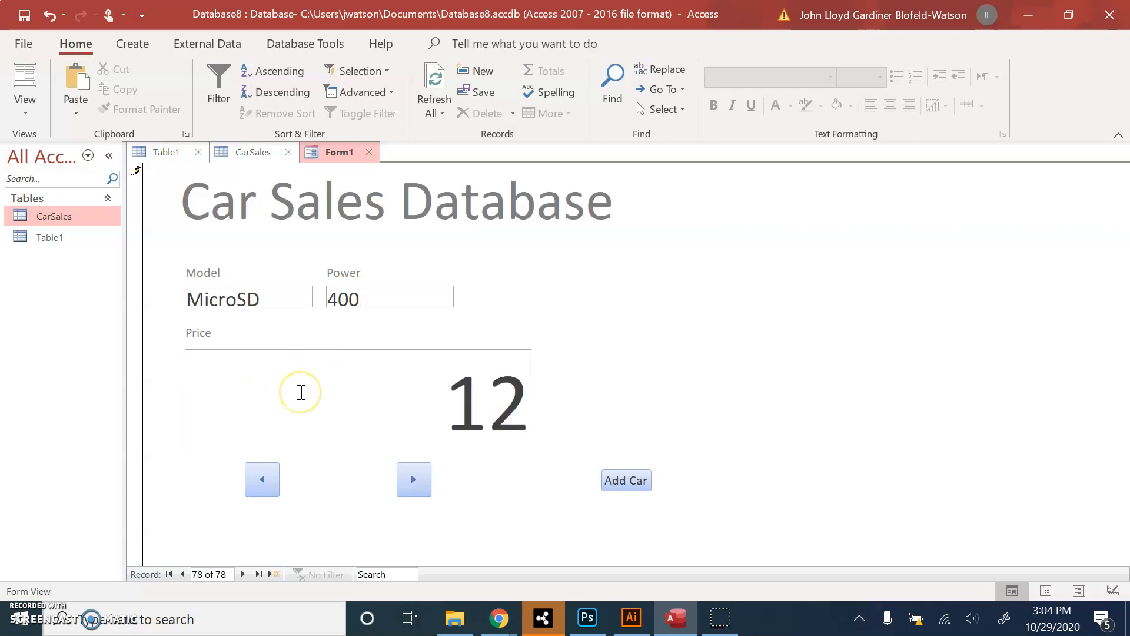
{"action": "type", "text": "0000"}
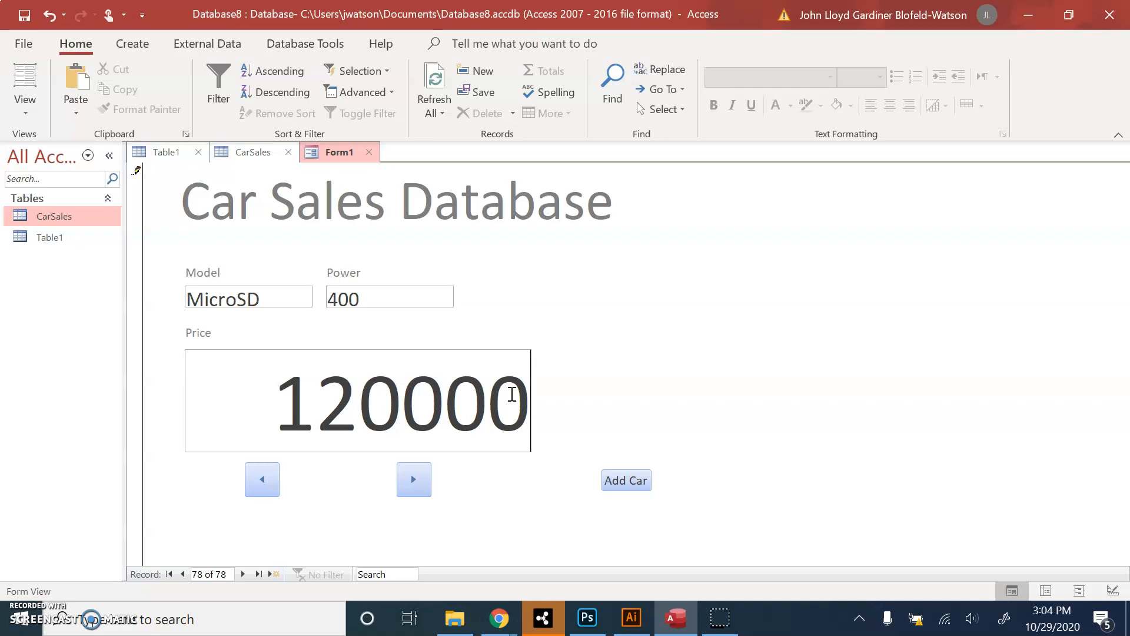
{"action": "type", "text": "0"}
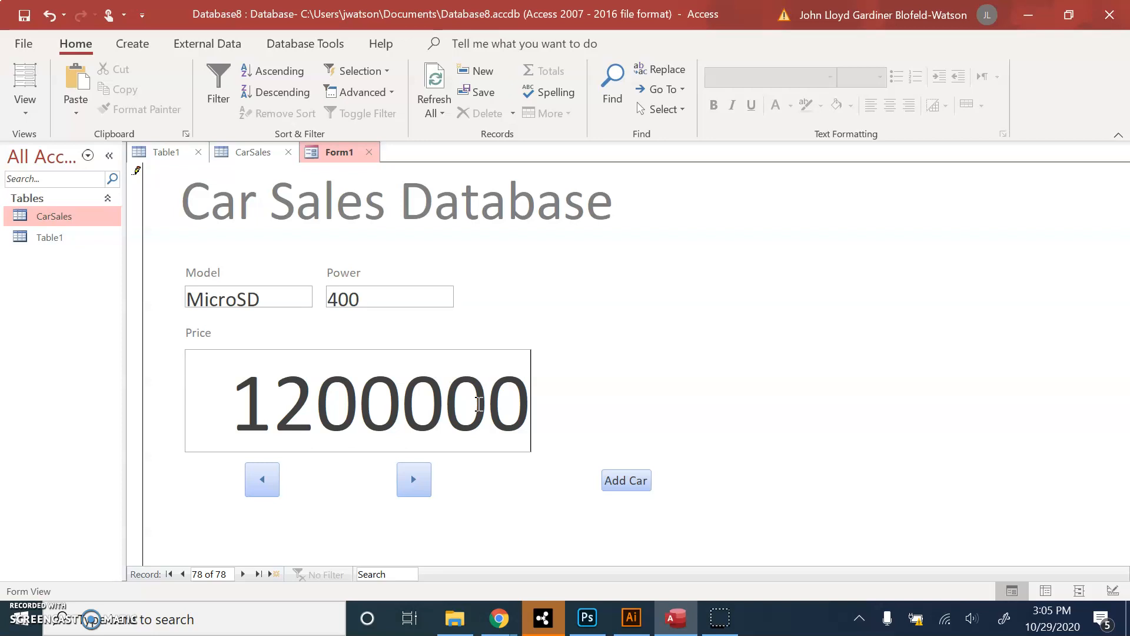
Clear the entered price and discard the unsaved new car record
{"action": "key", "text": "BackSpace"}
{"action": "key", "text": "BackSpace"}
{"action": "key", "text": "BackSpace"}
{"action": "key", "text": "BackSpace"}
{"action": "key", "text": "BackSpace"}
{"action": "key", "text": "BackSpace"}
{"action": "key", "text": "BackSpace"}
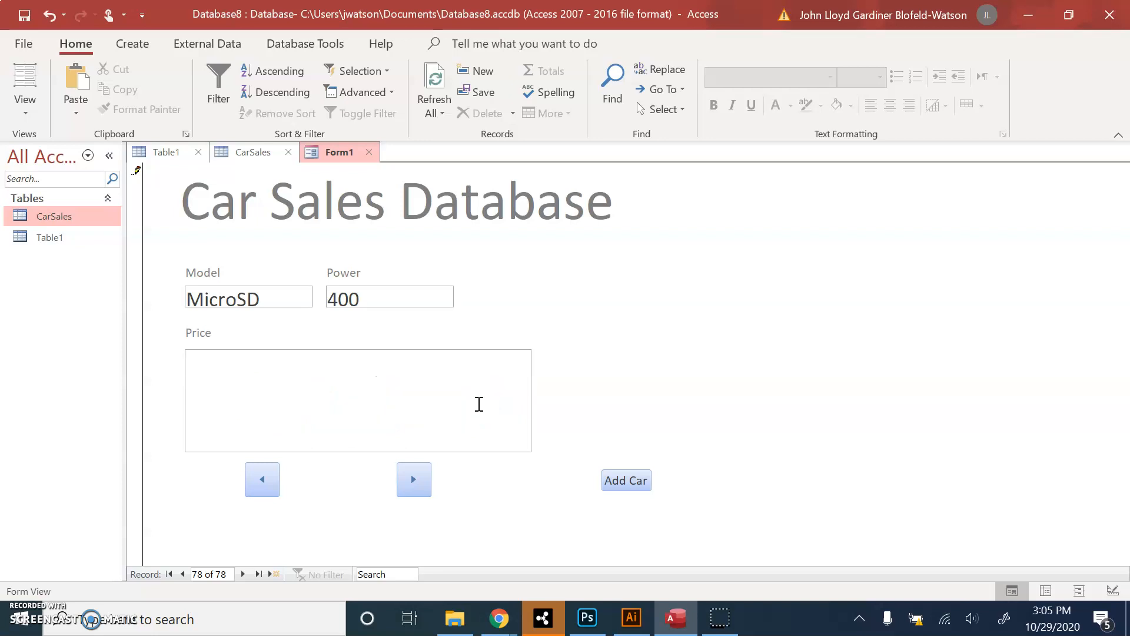
{"action": "key", "text": "Escape"}
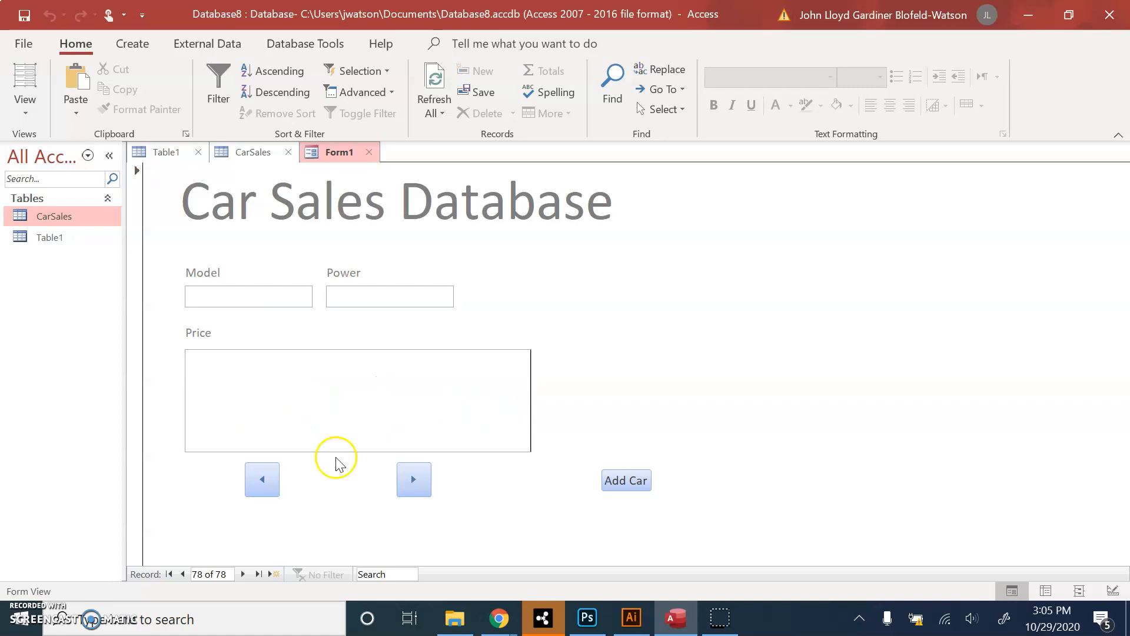
Test the form's previous-record and next-record buttons from the blank record, ending on record 76
{"action": "left_click", "coordinate": [261, 478]}
{"action": "left_click", "coordinate": [414, 479]}
{"action": "left_click", "coordinate": [414, 480]}
{"action": "left_click", "coordinate": [414, 479]}
{"action": "left_click", "coordinate": [414, 479]}
{"action": "left_click", "coordinate": [456, 486]}
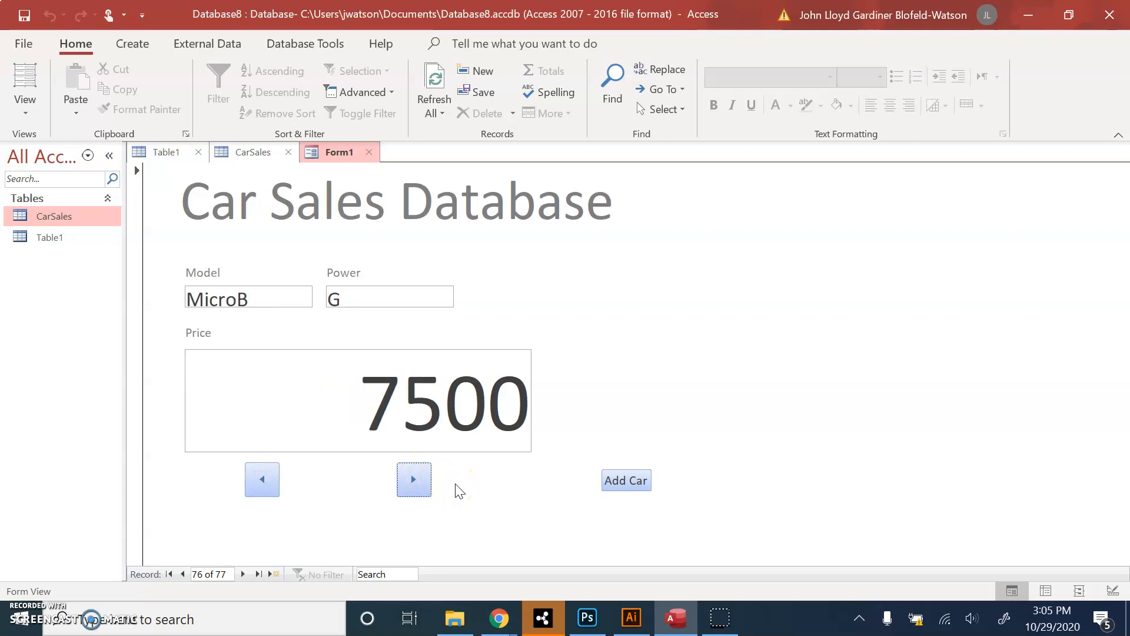
{"action": "left_click", "coordinate": [411, 419]}
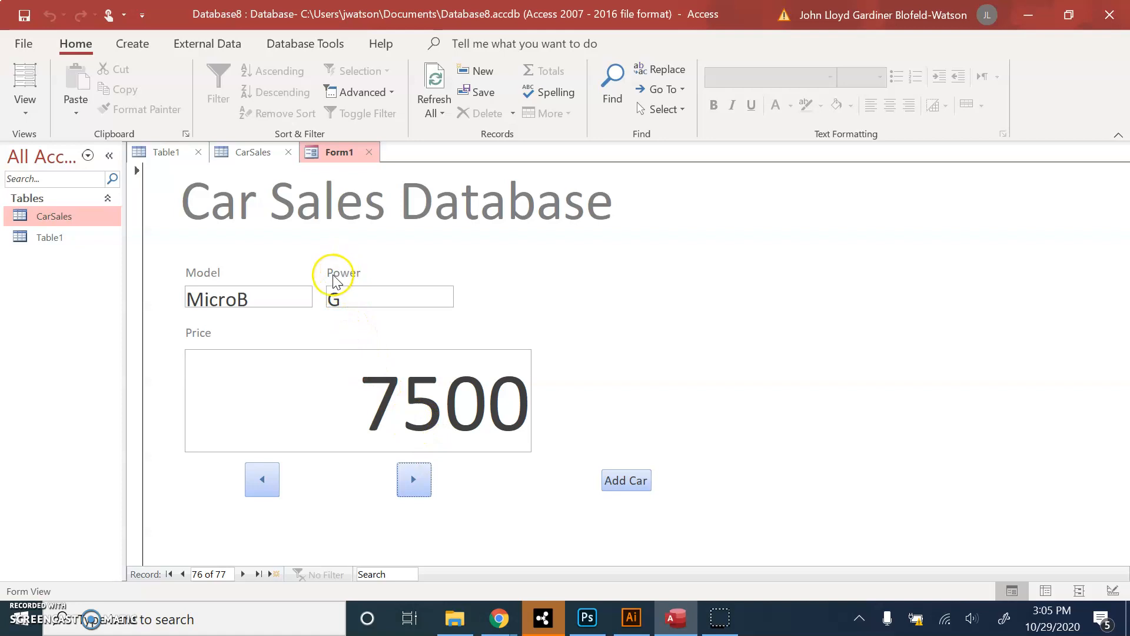
Examine the values used in the Power column of the CarSales table, moving up from the last row to stock41
{"action": "left_click", "coordinate": [251, 155]}
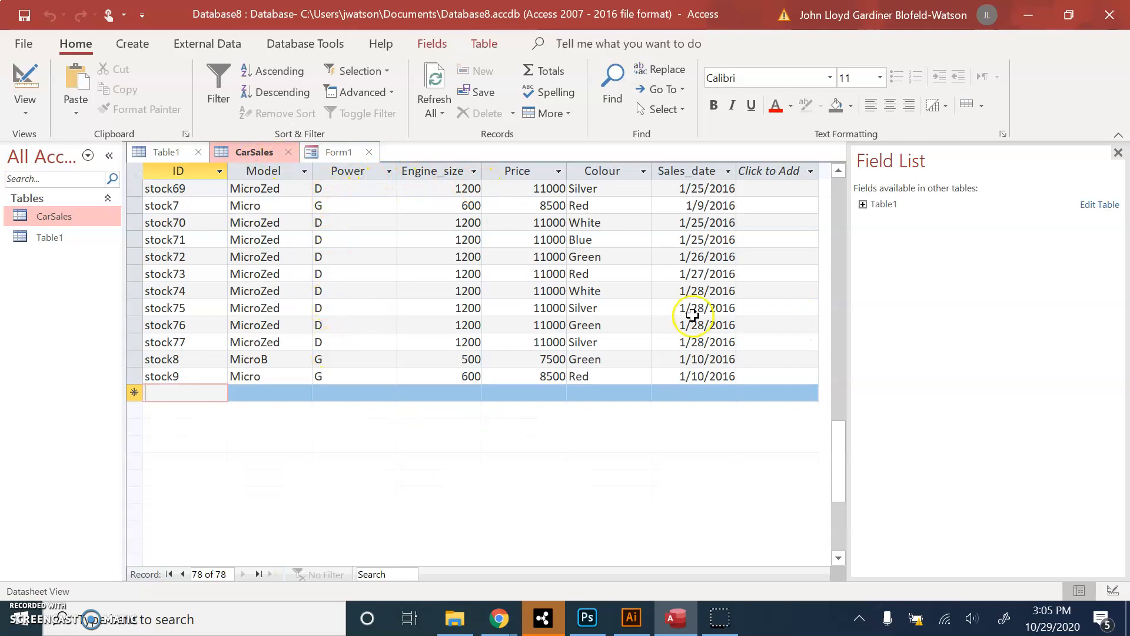
{"action": "left_click", "coordinate": [343, 328]}
{"action": "key", "text": "ctrl+Down"}
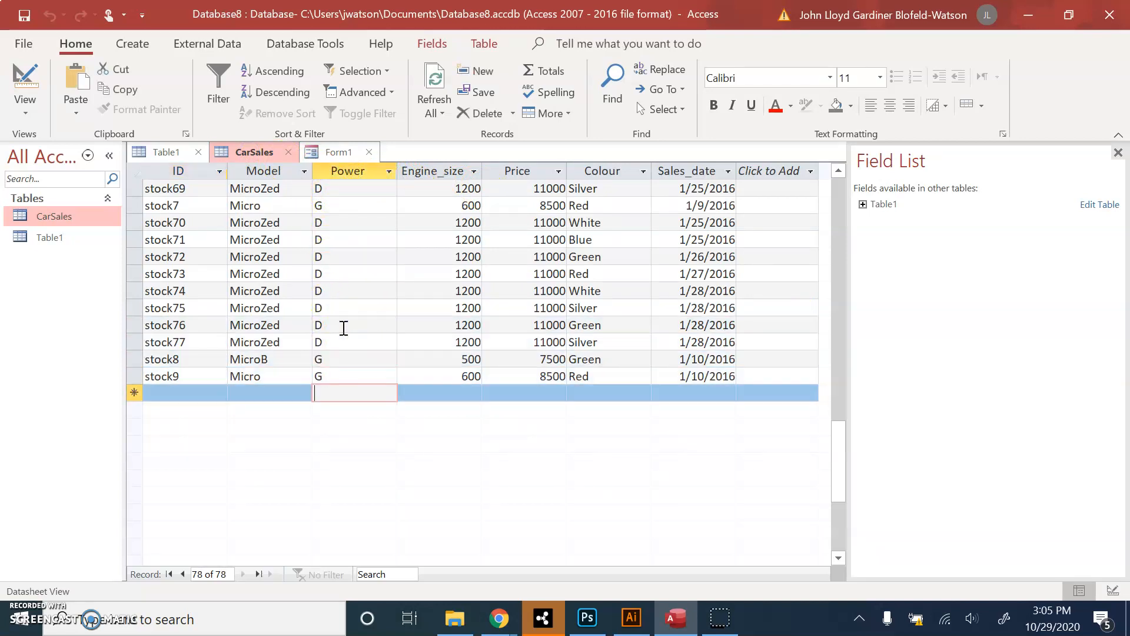
{"action": "key", "text": "Up"}
{"action": "key", "text": "Up"}
{"action": "key", "text": "Up"}
{"action": "key", "text": "Up"}
{"action": "key", "text": "Up"}
{"action": "key", "text": "Up"}
{"action": "key", "text": "Up"}
{"action": "key", "text": "Up"}
{"action": "key", "text": "Up"}
{"action": "key", "text": "Up"}
{"action": "key", "text": "Up"}
{"action": "key", "text": "Up"}
{"action": "key", "text": "Up"}
{"action": "key", "text": "Up"}
{"action": "key", "text": "Up"}
{"action": "key", "text": "Up"}
{"action": "key", "text": "Up"}
{"action": "key", "text": "Up"}
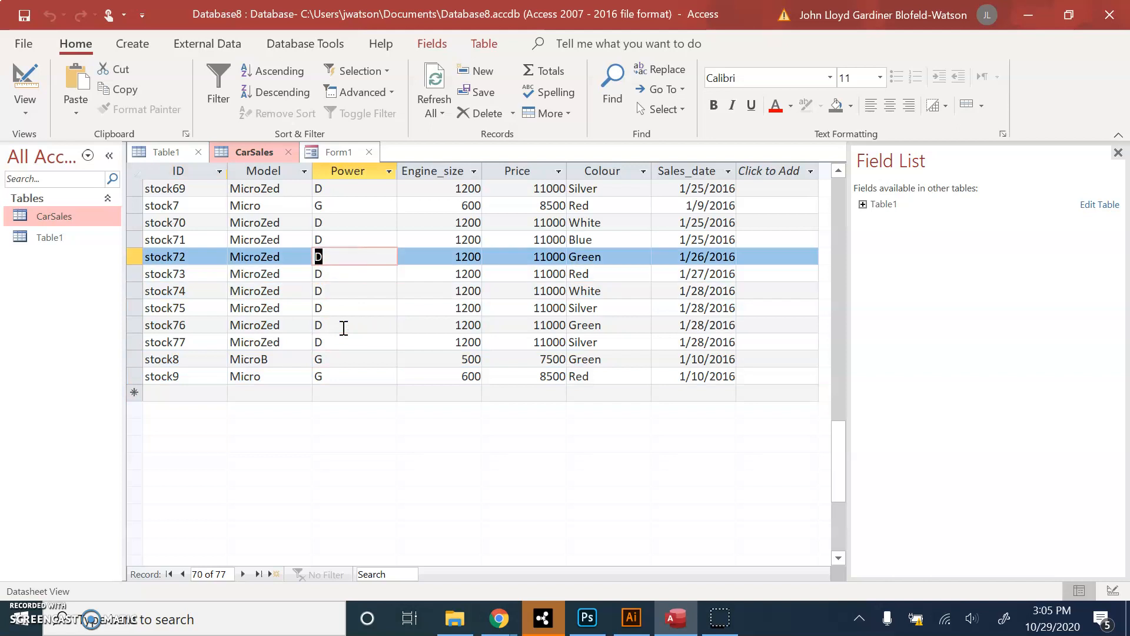
{"action": "key", "text": "Up"}
{"action": "key", "text": "Up"}
{"action": "key", "text": "Up"}
{"action": "key", "text": "Up"}
{"action": "key", "text": "Up"}
{"action": "key", "text": "Up"}
{"action": "key", "text": "Up"}
{"action": "key", "text": "Up"}
{"action": "key", "text": "Up"}
{"action": "key", "text": "Up"}
{"action": "key", "text": "Up"}
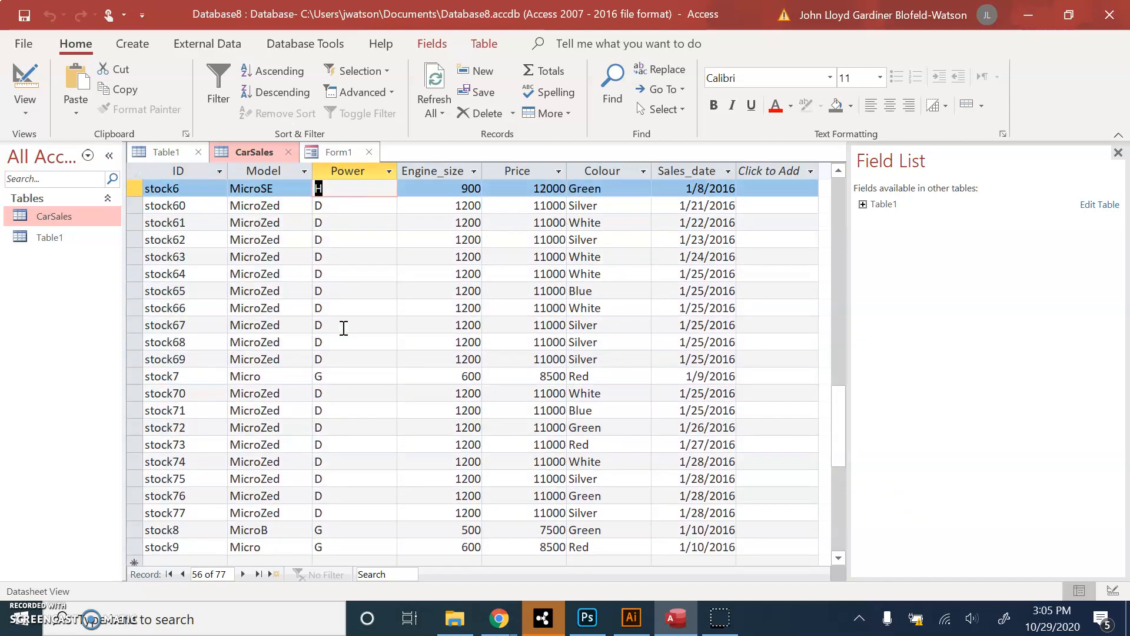
{"action": "key", "text": "Up"}
{"action": "key", "text": "Up"}
{"action": "key", "text": "Up"}
{"action": "key", "text": "Up"}
{"action": "key", "text": "Up"}
{"action": "key", "text": "Up"}
{"action": "key", "text": "Up"}
{"action": "key", "text": "Up"}
{"action": "key", "text": "Up"}
{"action": "key", "text": "Up"}
{"action": "key", "text": "Up"}
{"action": "key", "text": "Up"}
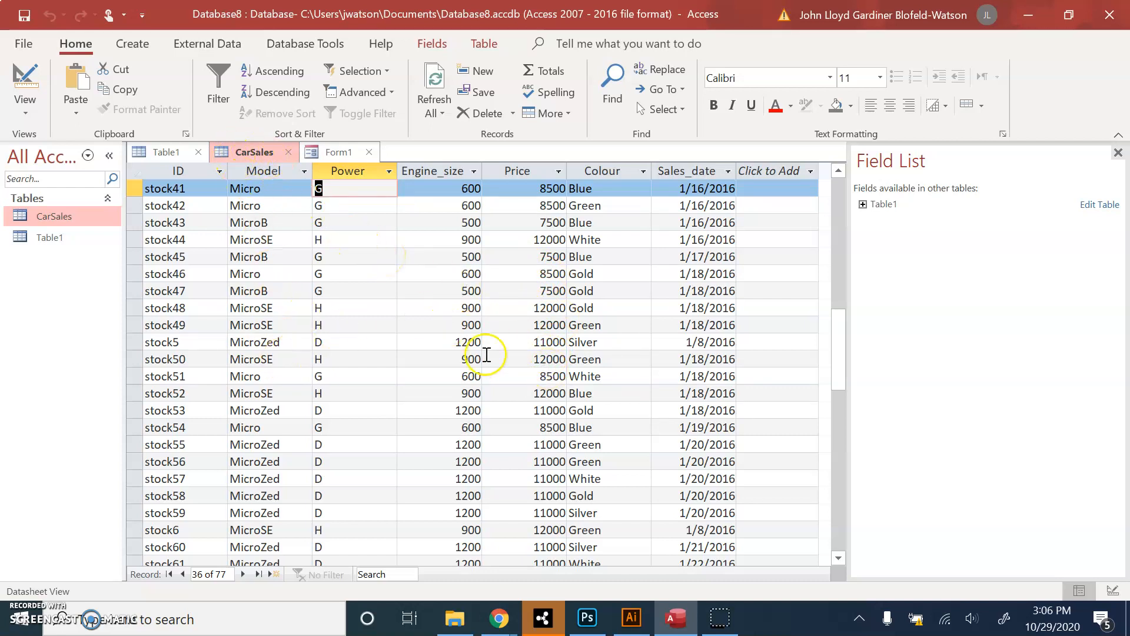
Decline opening the CarSales table design as read-only, then close the form and save it as Form1
{"action": "left_click", "coordinate": [24, 83]}
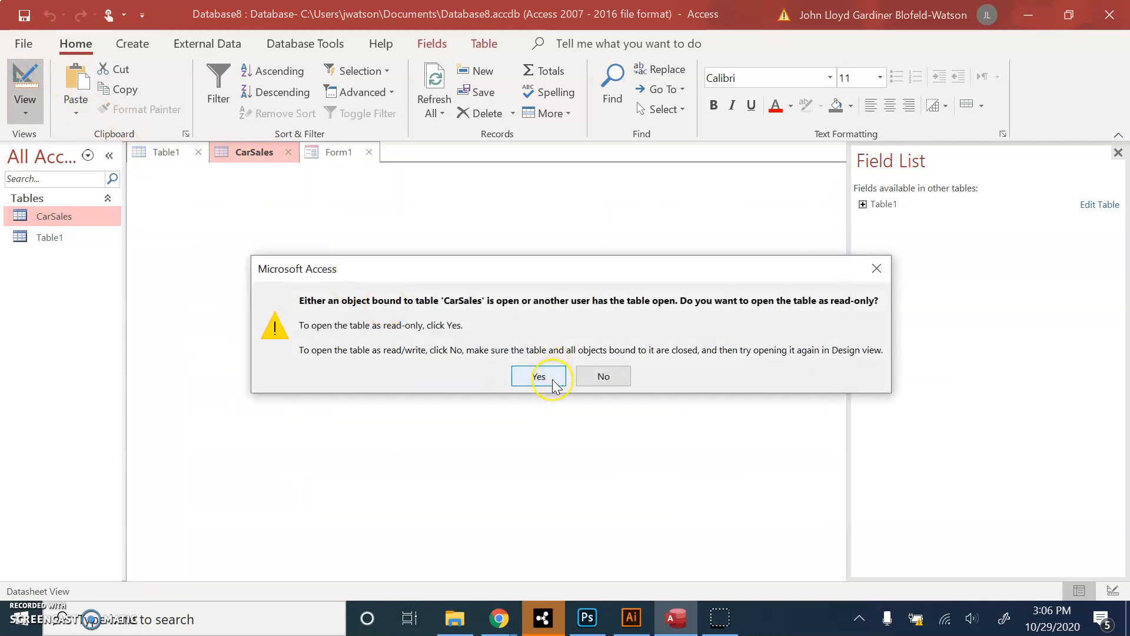
{"action": "left_click", "coordinate": [607, 376]}
{"action": "left_click", "coordinate": [370, 153]}
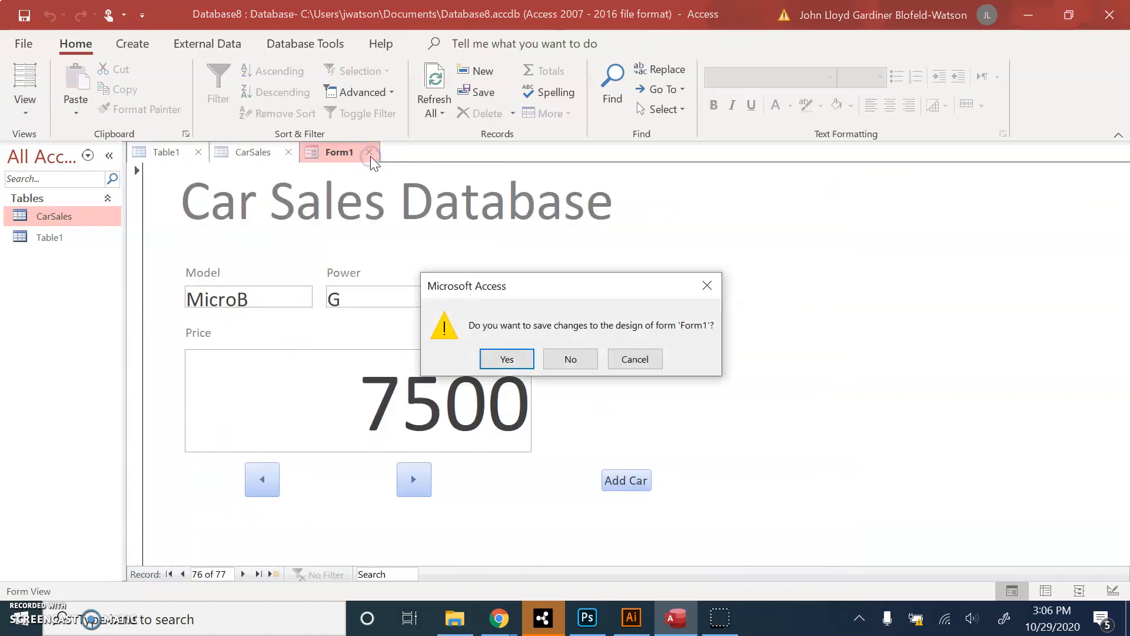
{"action": "left_click", "coordinate": [510, 359]}
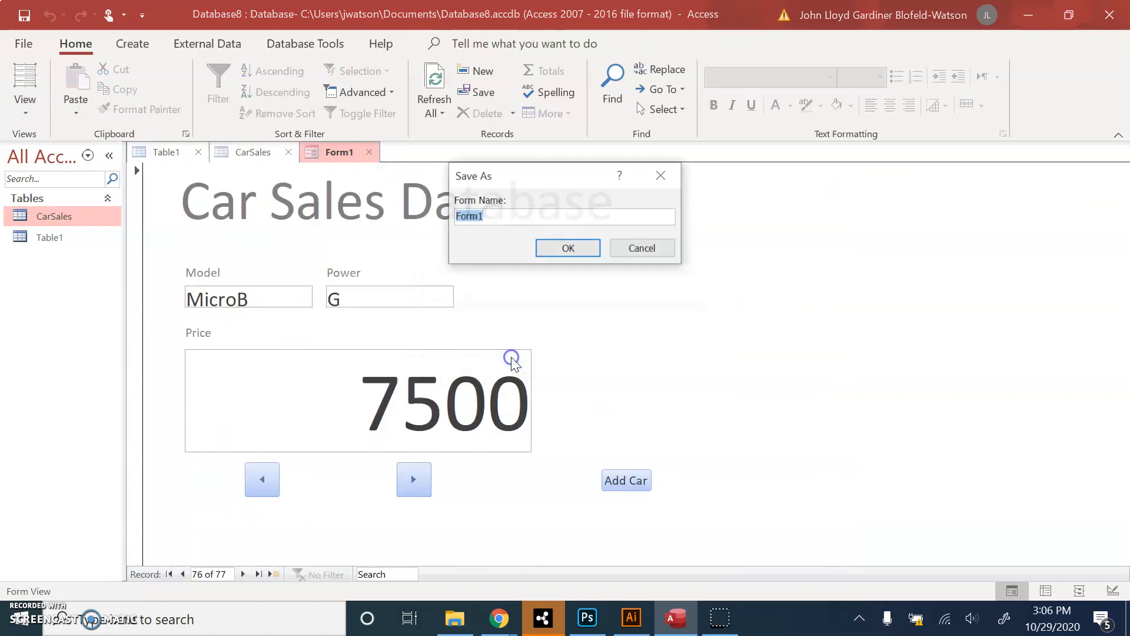
{"action": "left_click", "coordinate": [567, 248]}
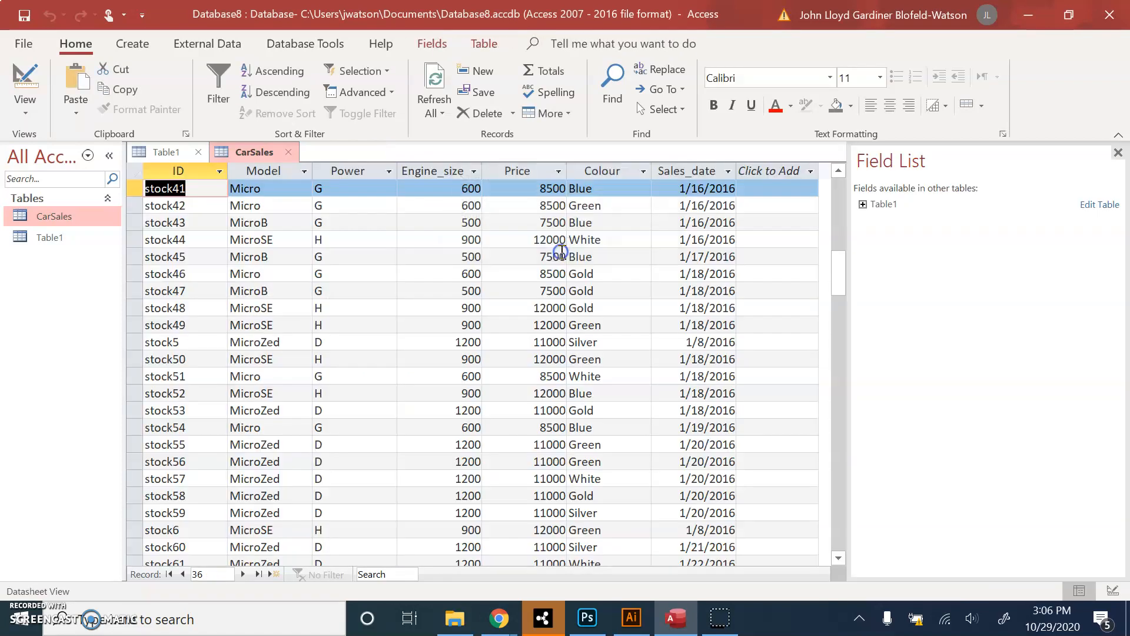
Open CarSales in Design view and set the Power field's Validation Rule to "D" or "G" or "H"
{"action": "left_click", "coordinate": [19, 81]}
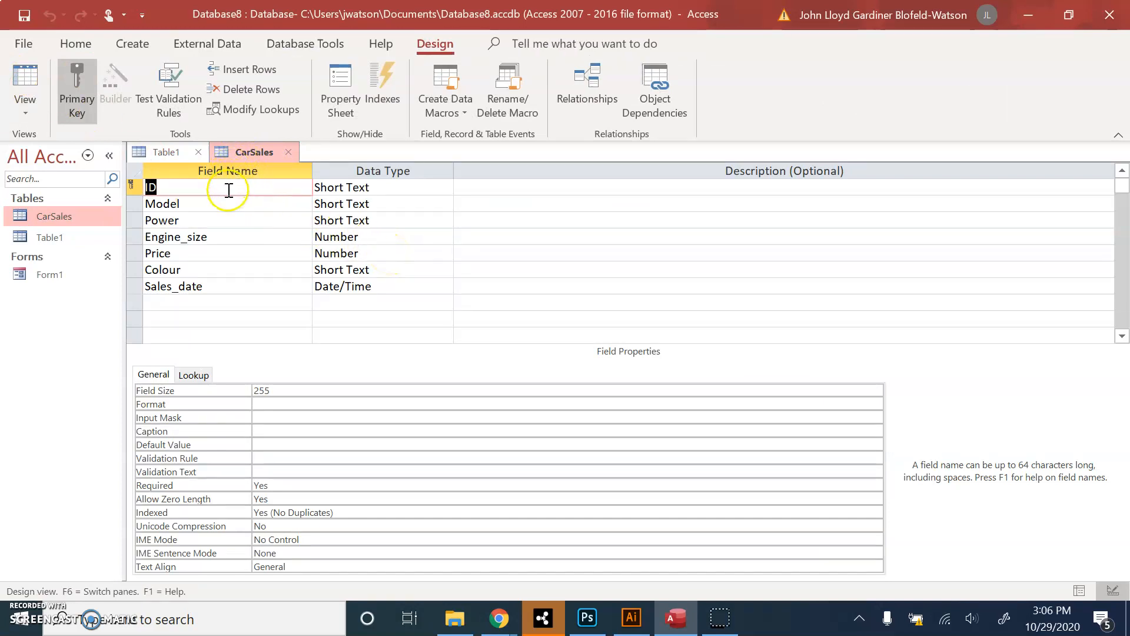
{"action": "left_click", "coordinate": [229, 220]}
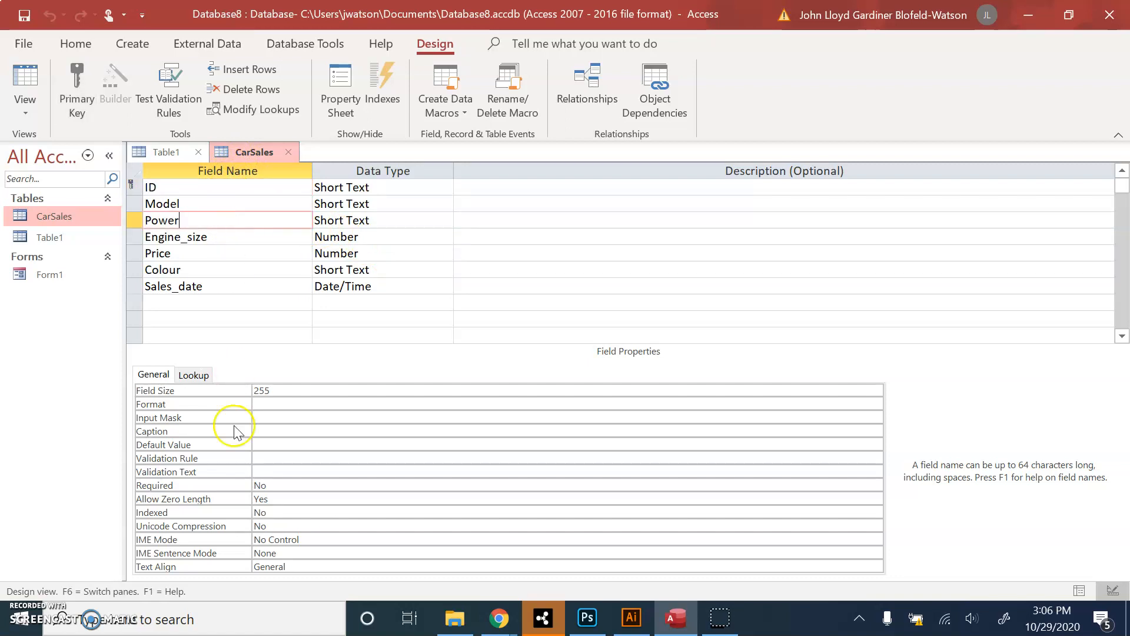
{"action": "left_click", "coordinate": [265, 458]}
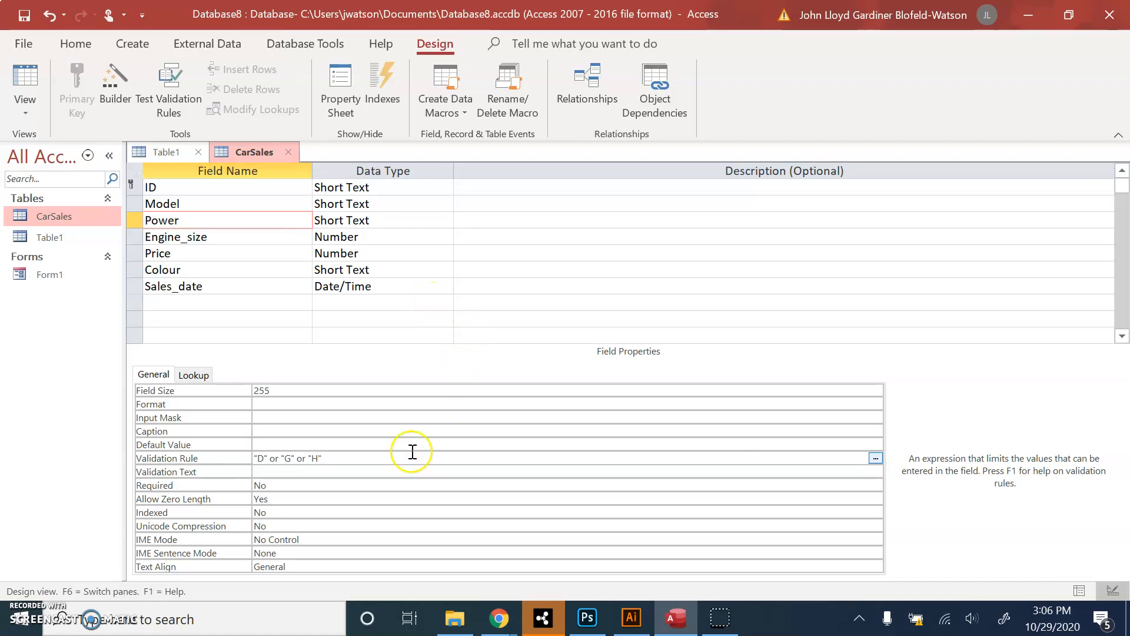
Set the Power field's Validation Text to "Please enter only D, G, or H"
{"action": "left_click", "coordinate": [383, 471]}
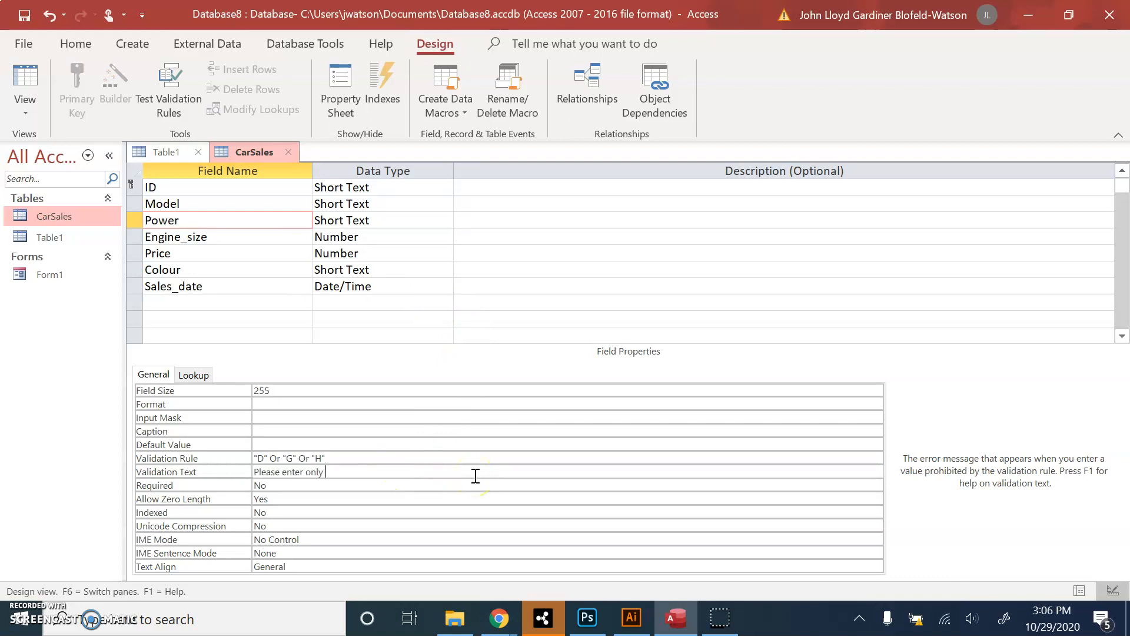
{"action": "type", "text": "G, or H"}
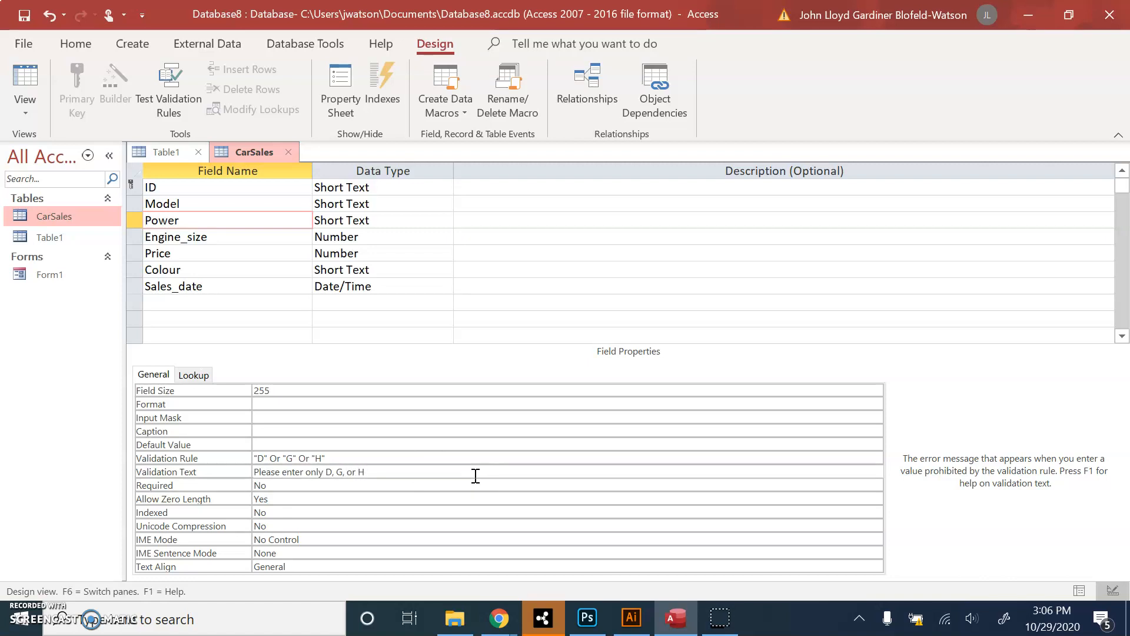
{"action": "key", "text": "Return"}
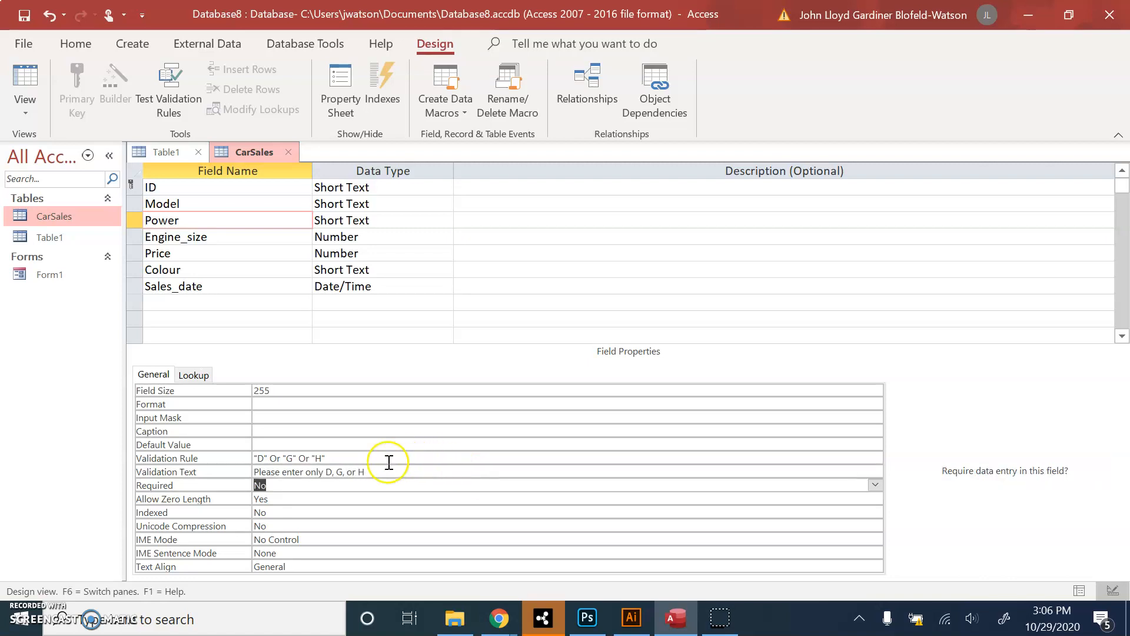
Save the CarSales table design and switch the table to Datasheet view
{"action": "left_click", "coordinate": [23, 83]}
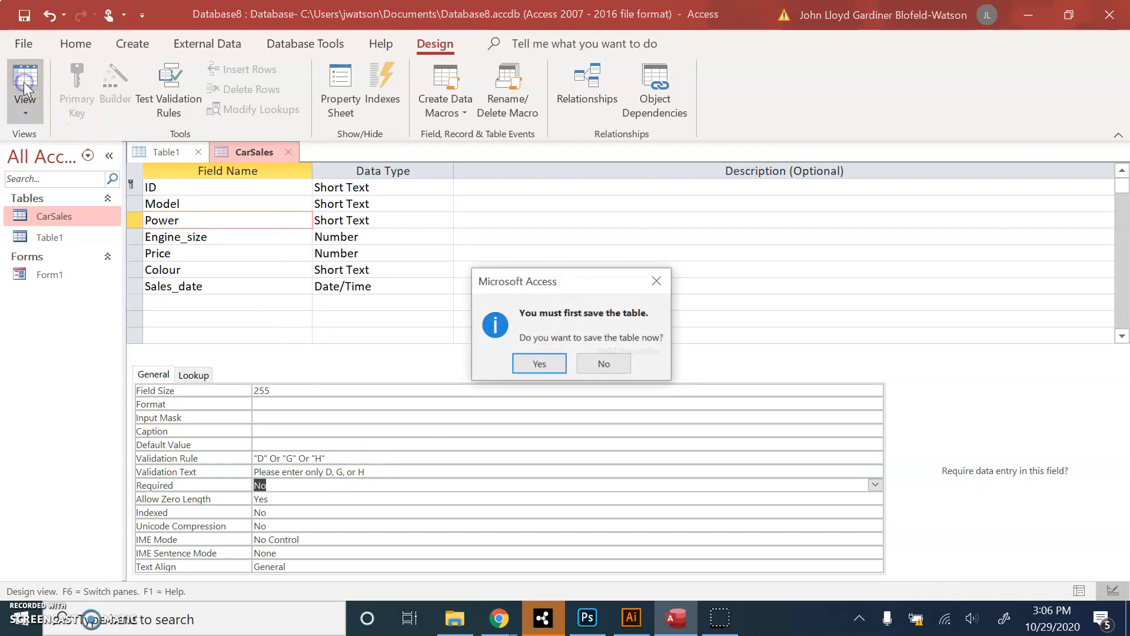
{"action": "left_click", "coordinate": [542, 370]}
{"action": "left_click", "coordinate": [513, 358]}
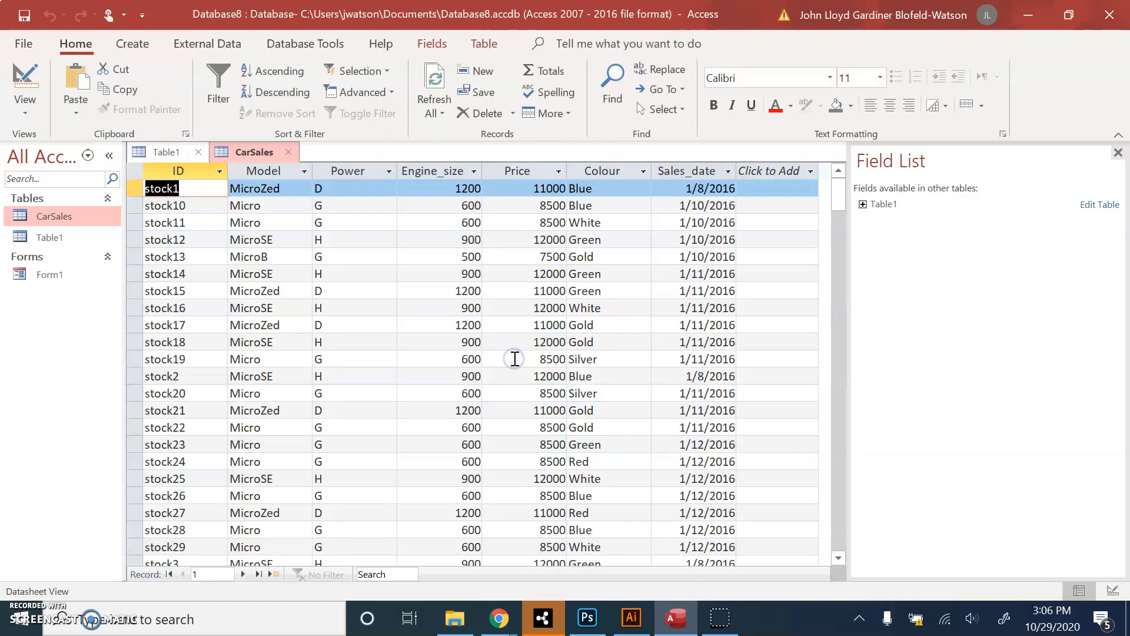
Start a new CarSales record with the ID stock100 and the Model Micro
{"action": "left_click", "coordinate": [273, 576]}
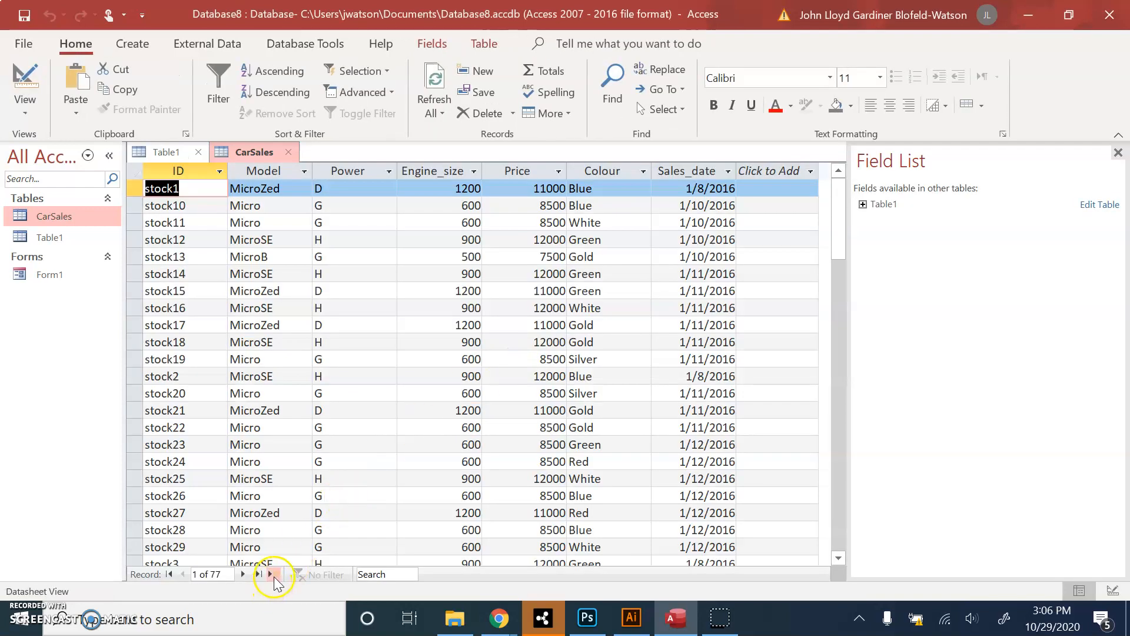
{"action": "left_click", "coordinate": [276, 575]}
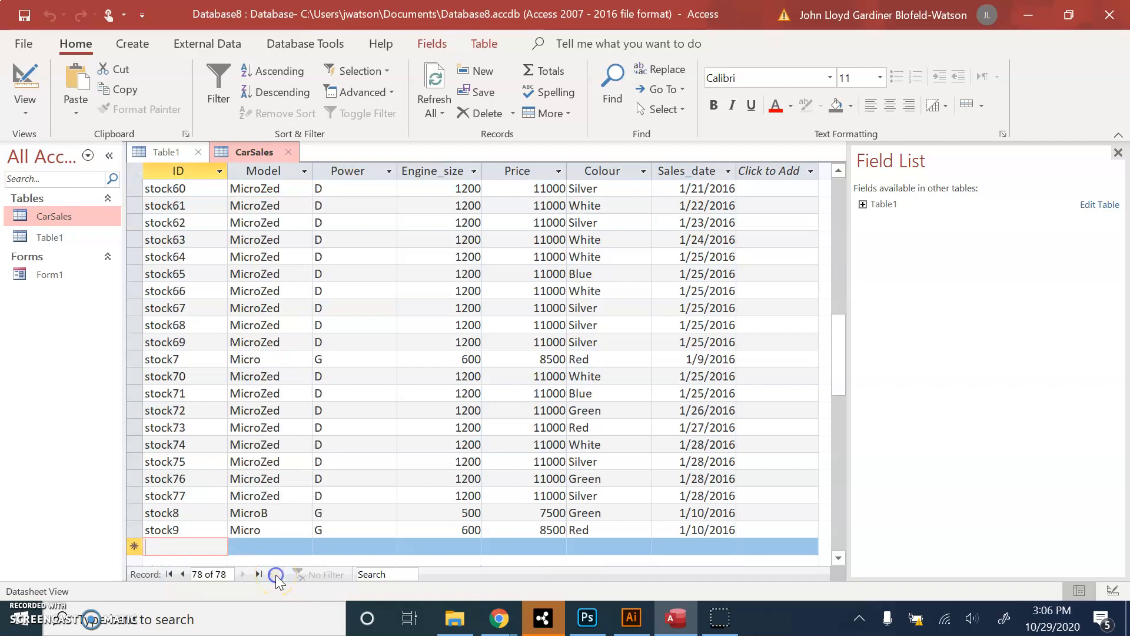
{"action": "left_click", "coordinate": [200, 549]}
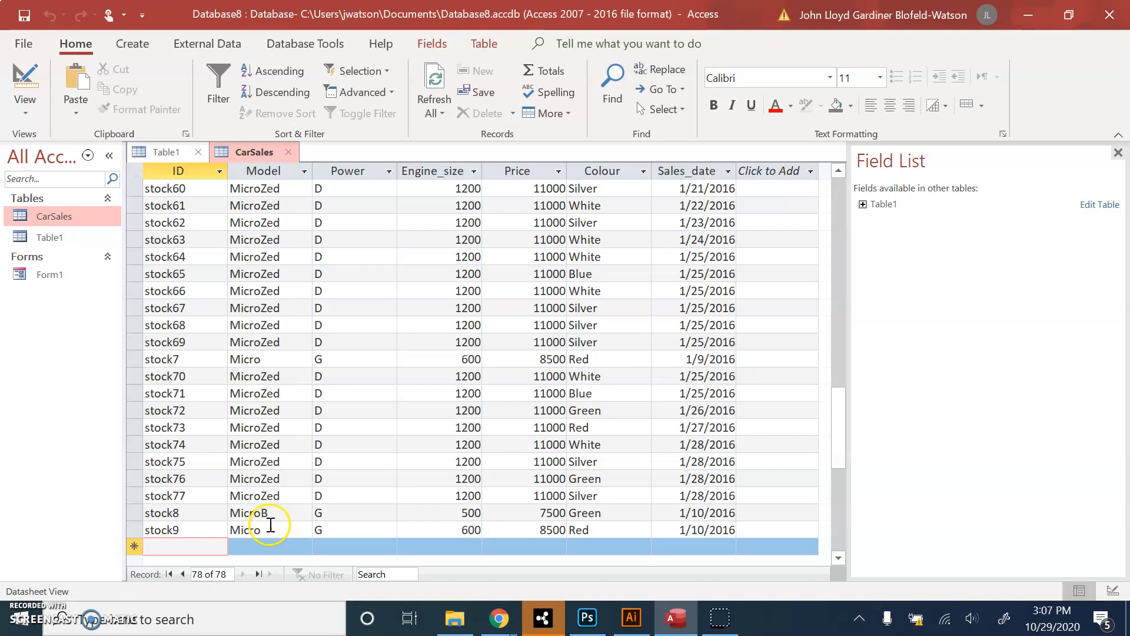
{"action": "type", "text": "stock100"}
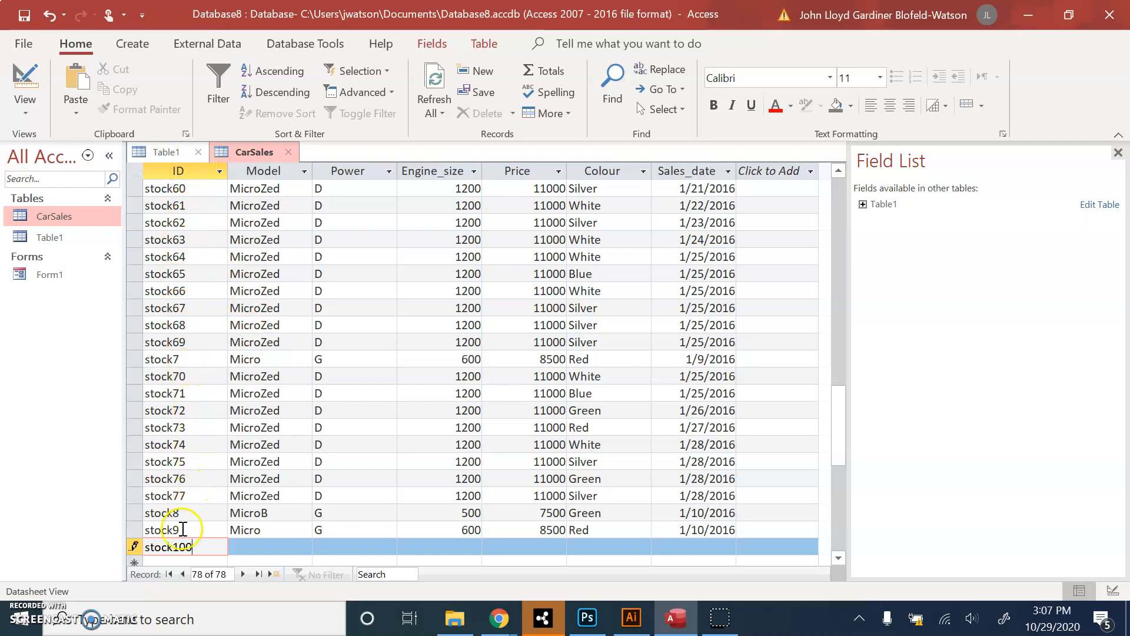
{"action": "left_click", "coordinate": [251, 546]}
{"action": "type", "text": "Mi"}
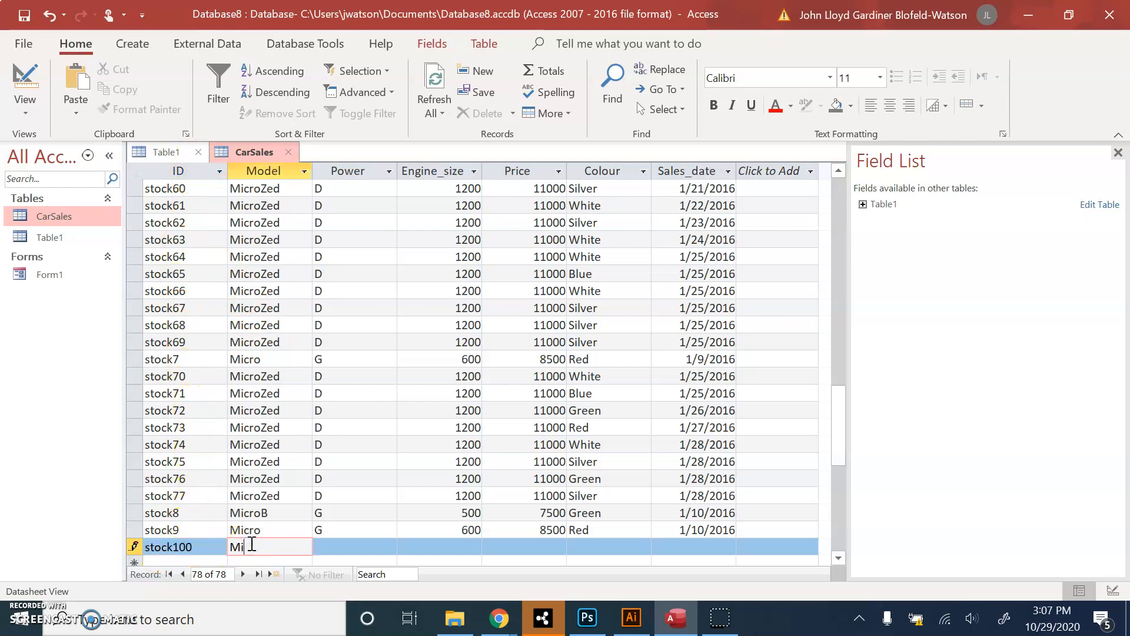
{"action": "type", "text": "cro"}
Test the Power validation rule by trying to enter S in the stock100 record
{"action": "left_click", "coordinate": [336, 545]}
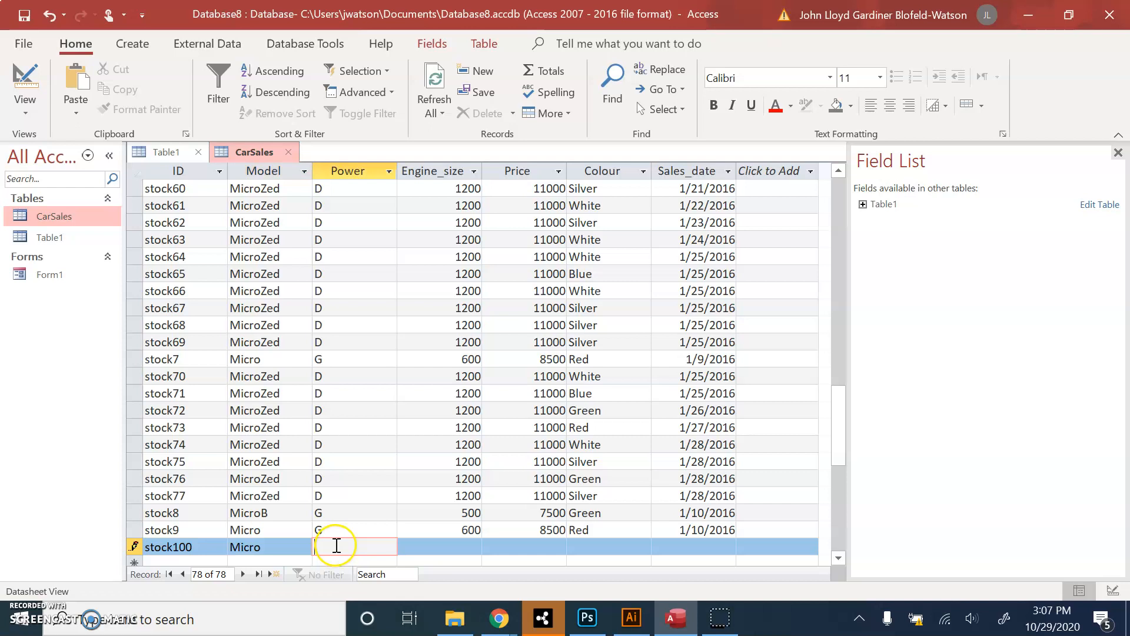
{"action": "left_click", "coordinate": [433, 547]}
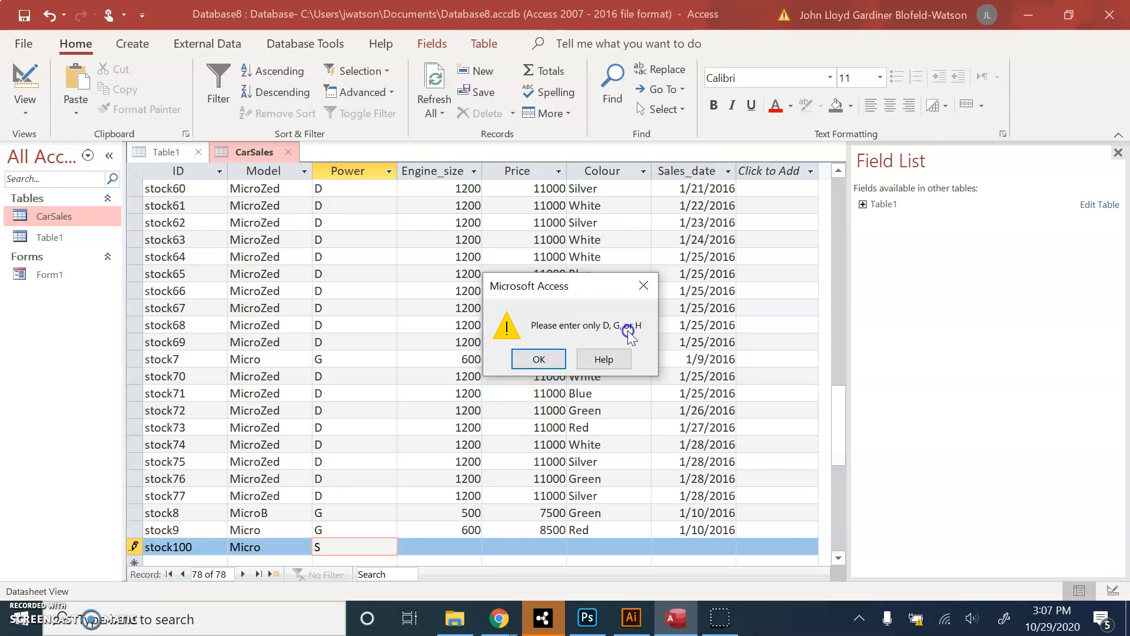
{"action": "left_click", "coordinate": [554, 361]}
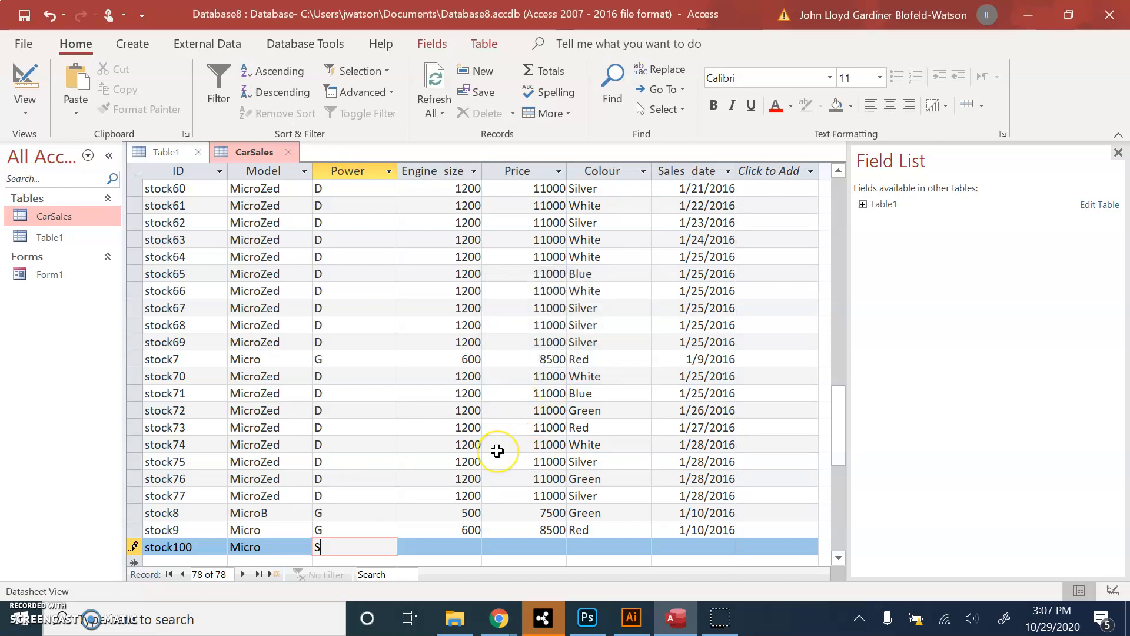
Replace the stock100 record's Power with D, enter -3000 as its Engine_size, and discard the record
{"action": "left_click_drag", "start_coordinate": [331, 551], "coordinate": [291, 554]}
{"action": "type", "text": "D"}
{"action": "left_click", "coordinate": [469, 548]}
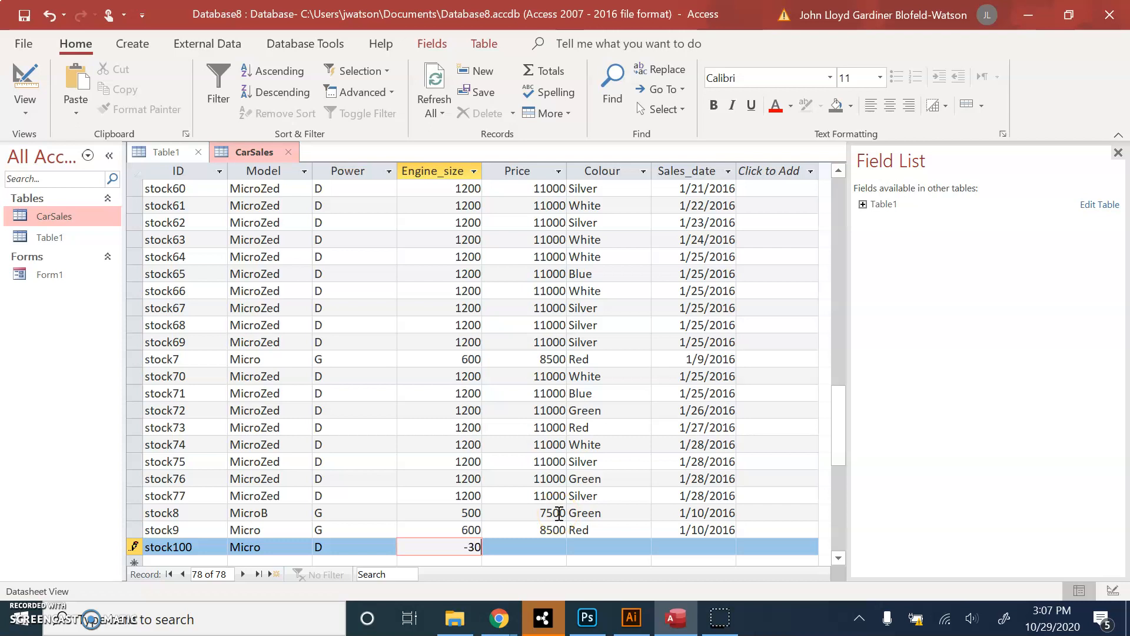
{"action": "type", "text": "-3000"}
{"action": "key", "text": "Tab"}
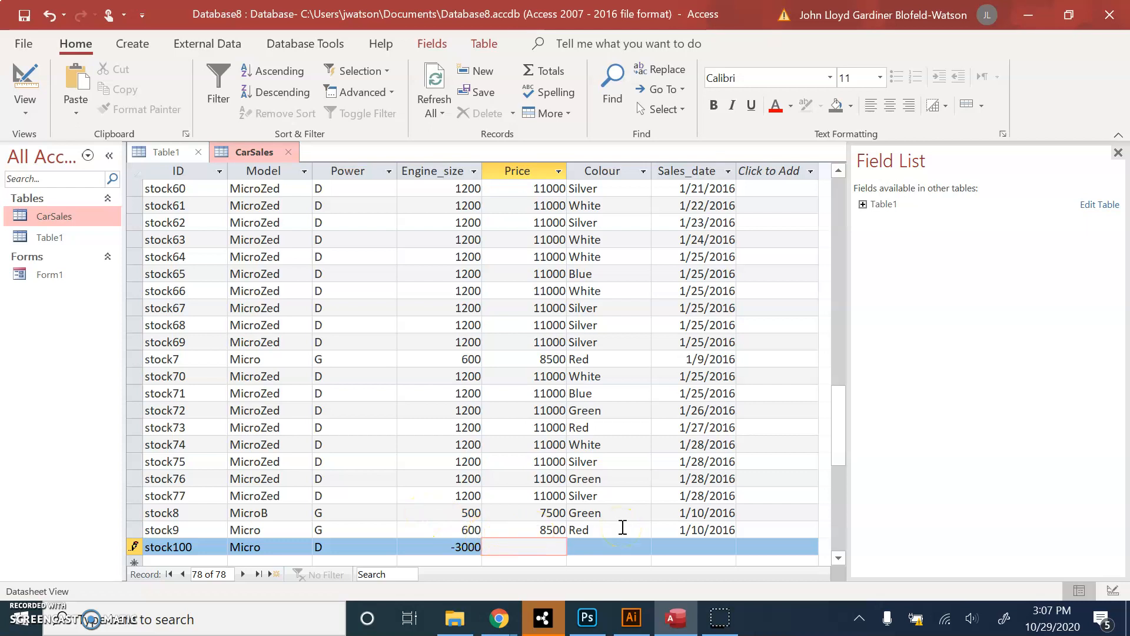
{"action": "key", "text": "Escape"}
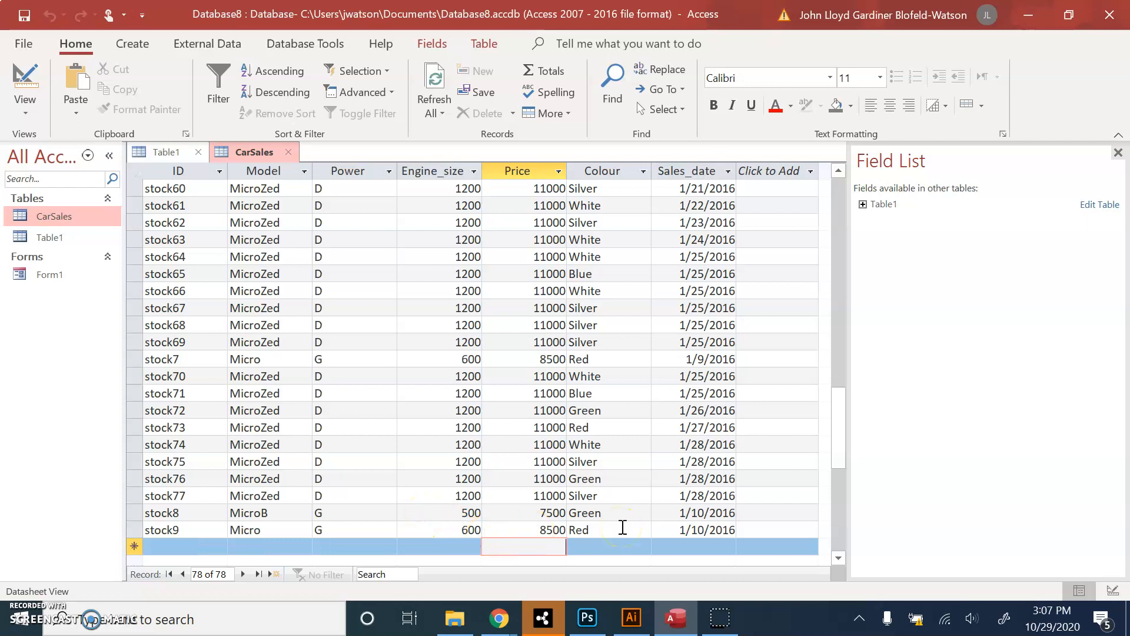
In Design view, give Engine_size the Validation Rule >300 and <900 and the Validation Text "Please enter a sensible engine size!"
{"action": "left_click", "coordinate": [22, 84]}
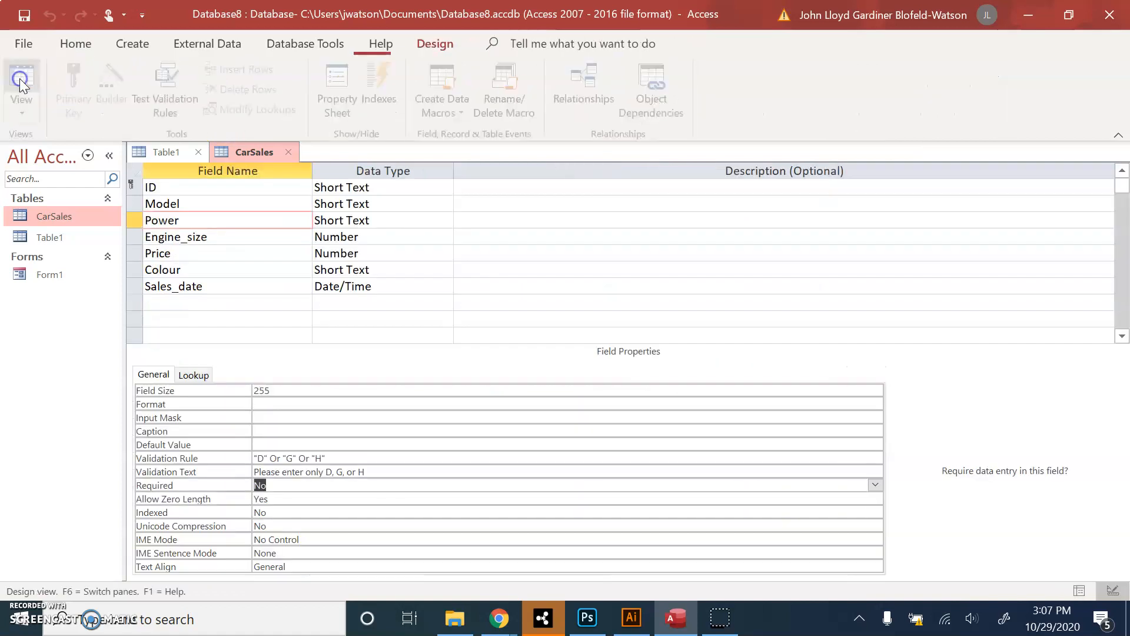
{"action": "left_click", "coordinate": [206, 236]}
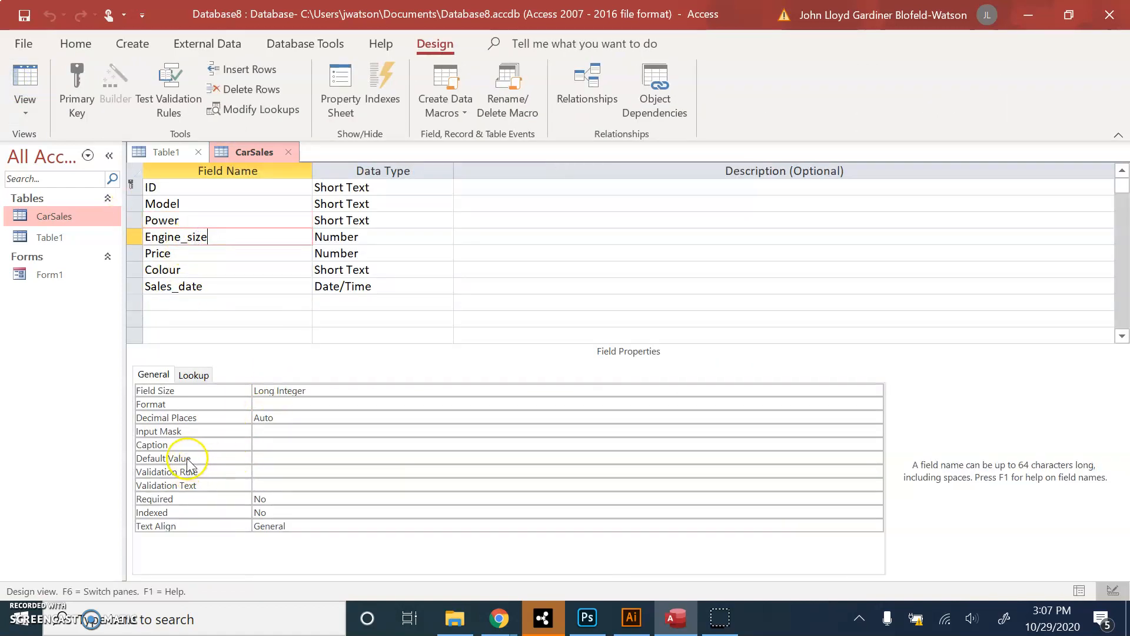
{"action": "left_click", "coordinate": [280, 472]}
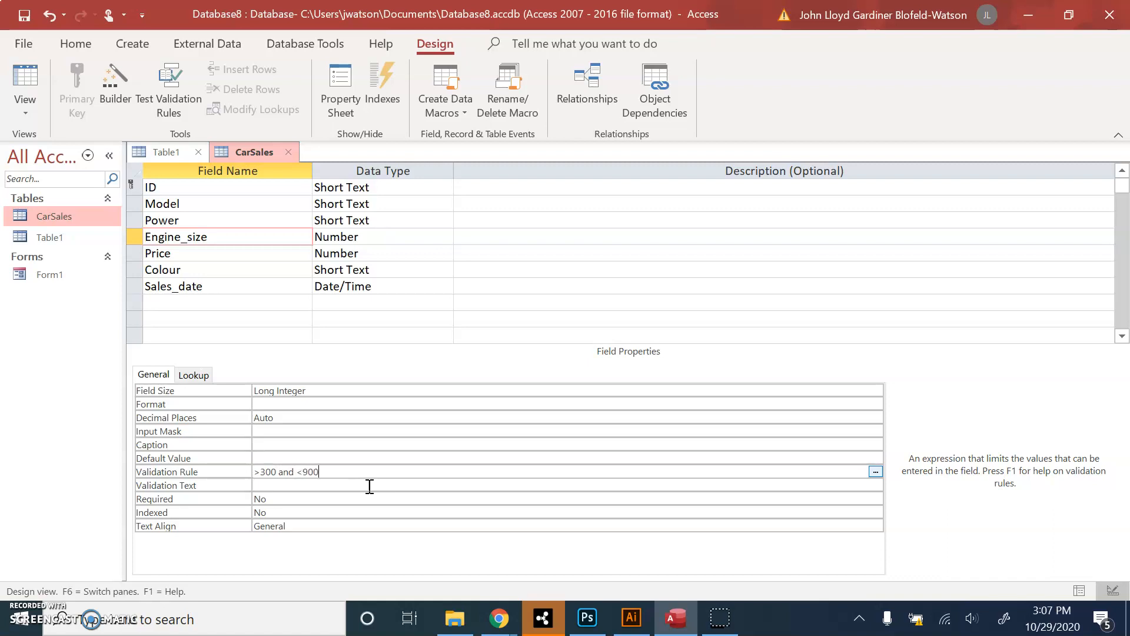
{"action": "left_click", "coordinate": [361, 486]}
{"action": "left_click", "coordinate": [268, 471]}
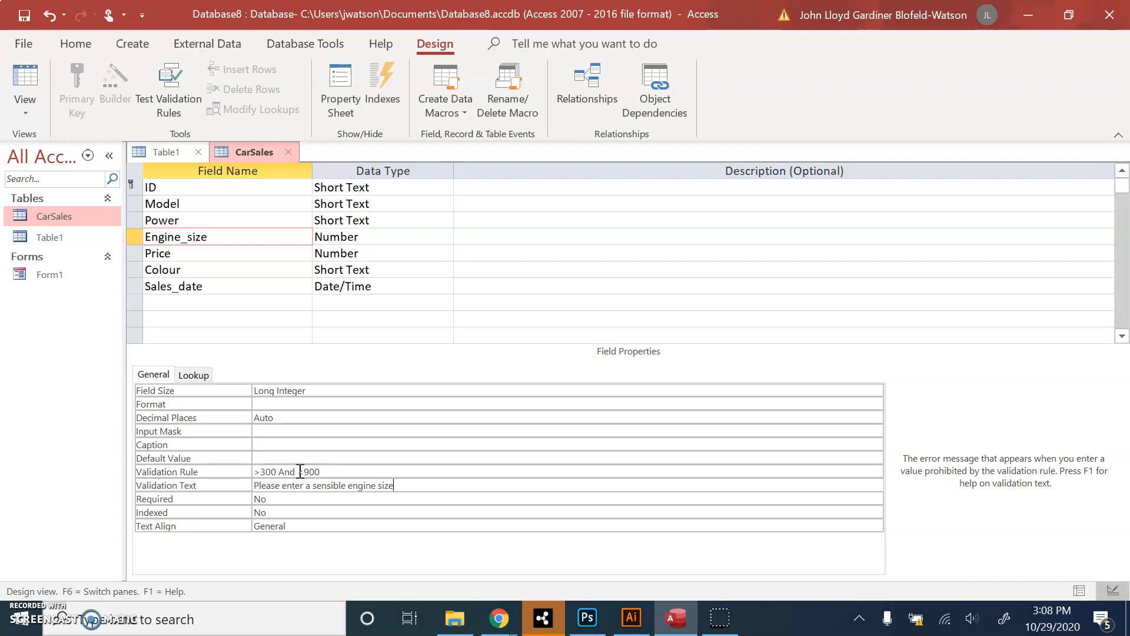
{"action": "left_click", "coordinate": [338, 498]}
Save the CarSales table, accept testing existing data against the new rules, and return to Datasheet view
{"action": "left_click", "coordinate": [26, 83]}
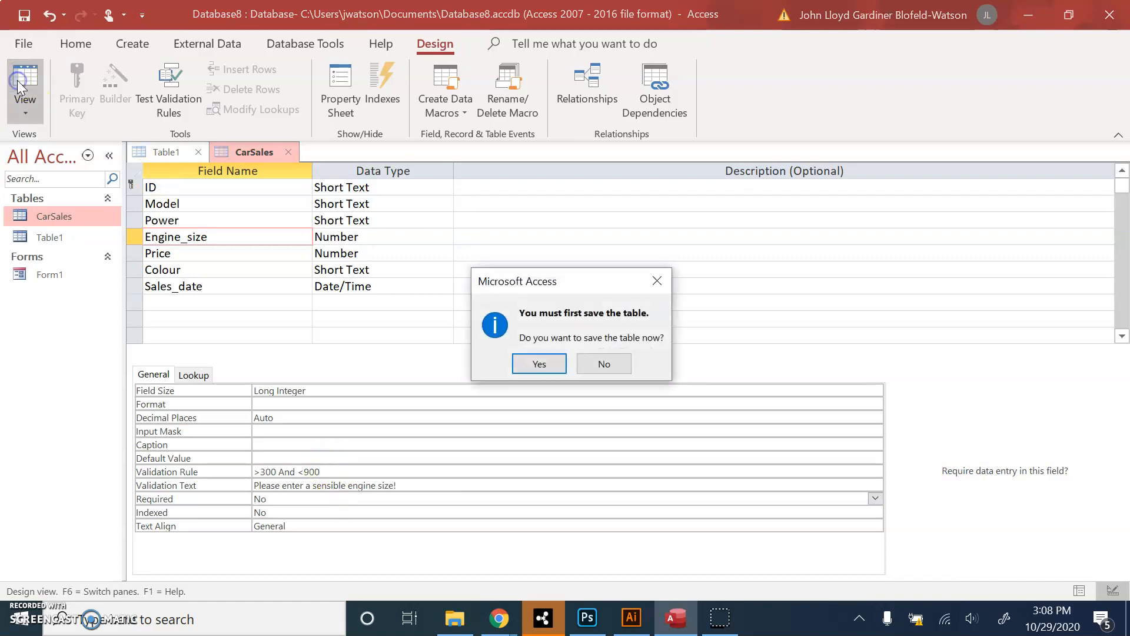
{"action": "left_click", "coordinate": [537, 365]}
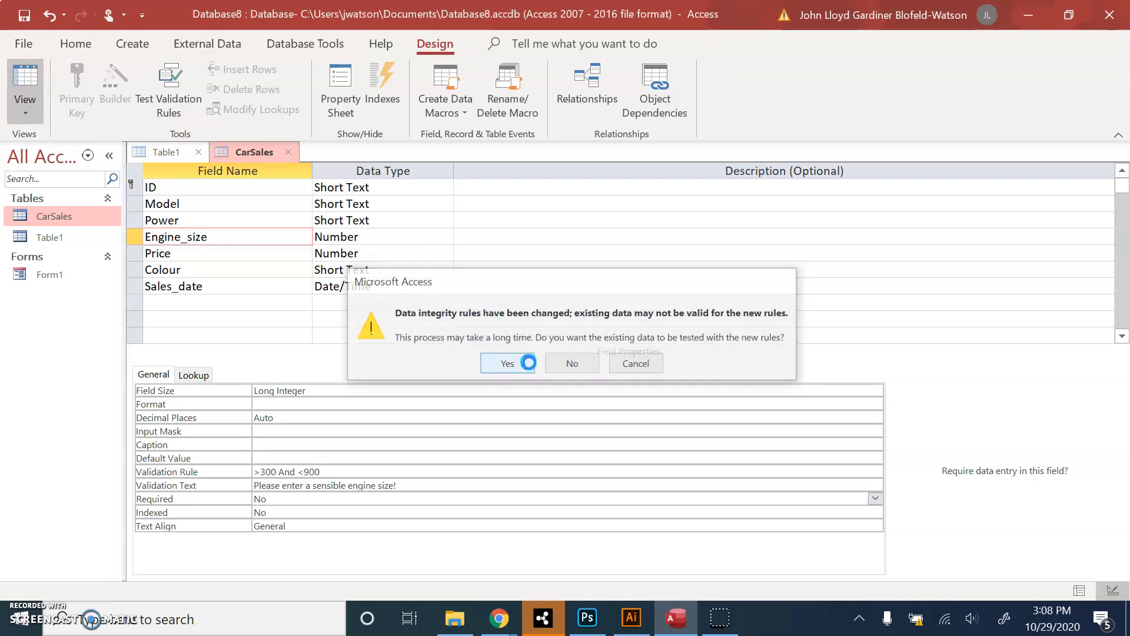
{"action": "left_click", "coordinate": [529, 362]}
{"action": "left_click", "coordinate": [507, 384]}
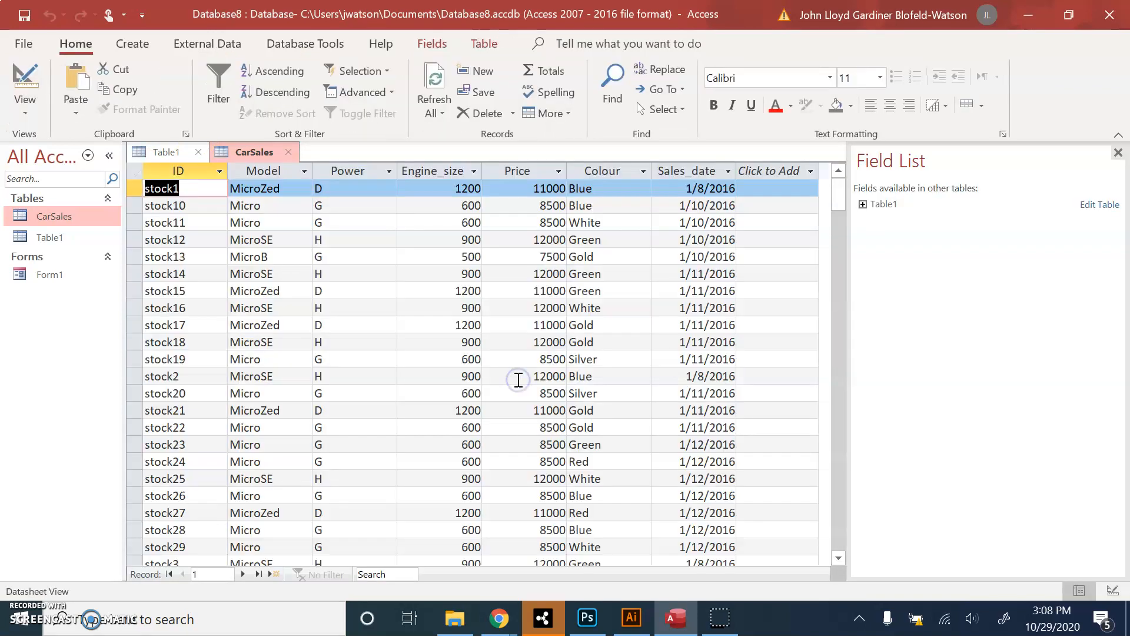
Begin another new CarSales record with ID stock100 and Model Micro
{"action": "left_click", "coordinate": [274, 574]}
{"action": "type", "text": "stock100"}
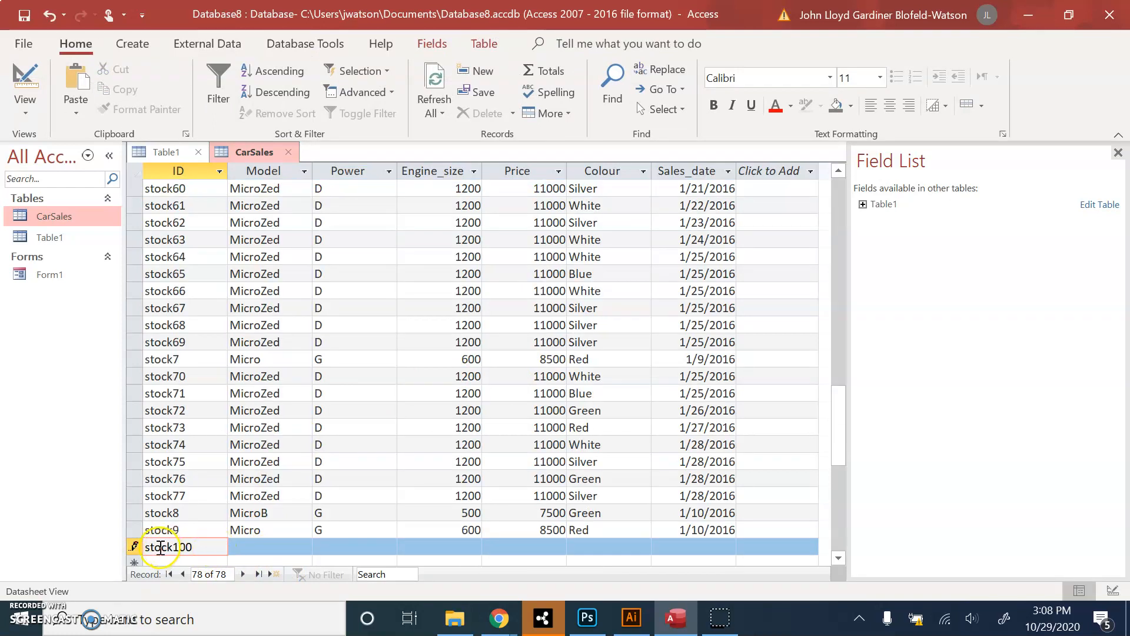
{"action": "left_click", "coordinate": [257, 547]}
{"action": "type", "text": "Micro"}
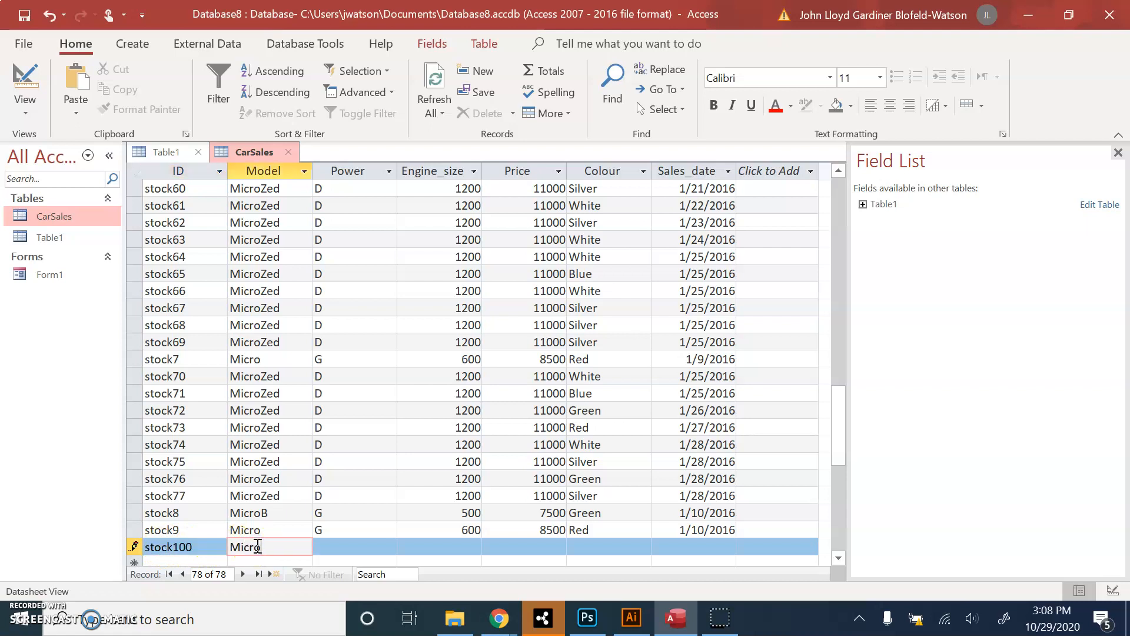
Try to enter S as the new record's Power, and replace it with D
{"action": "key", "text": "Tab"}
{"action": "key", "text": "Tab"}
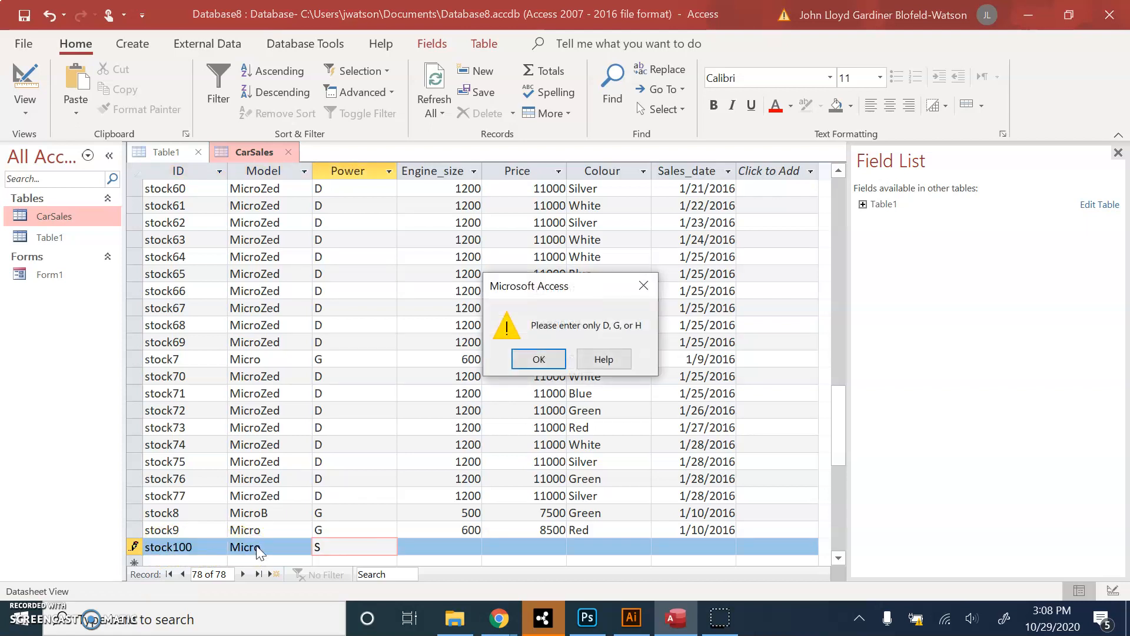
{"action": "left_click", "coordinate": [538, 361]}
{"action": "key", "text": "BackSpace"}
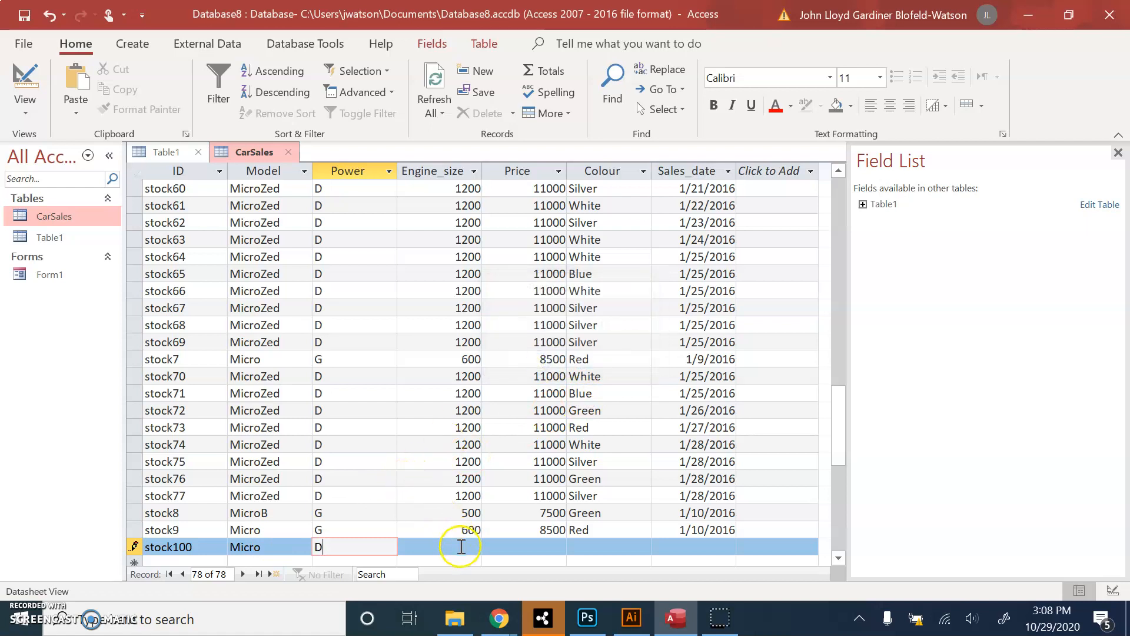
Test the Engine_size rule by trying to enter -3000, and discard the stock100 record
{"action": "left_click", "coordinate": [458, 546]}
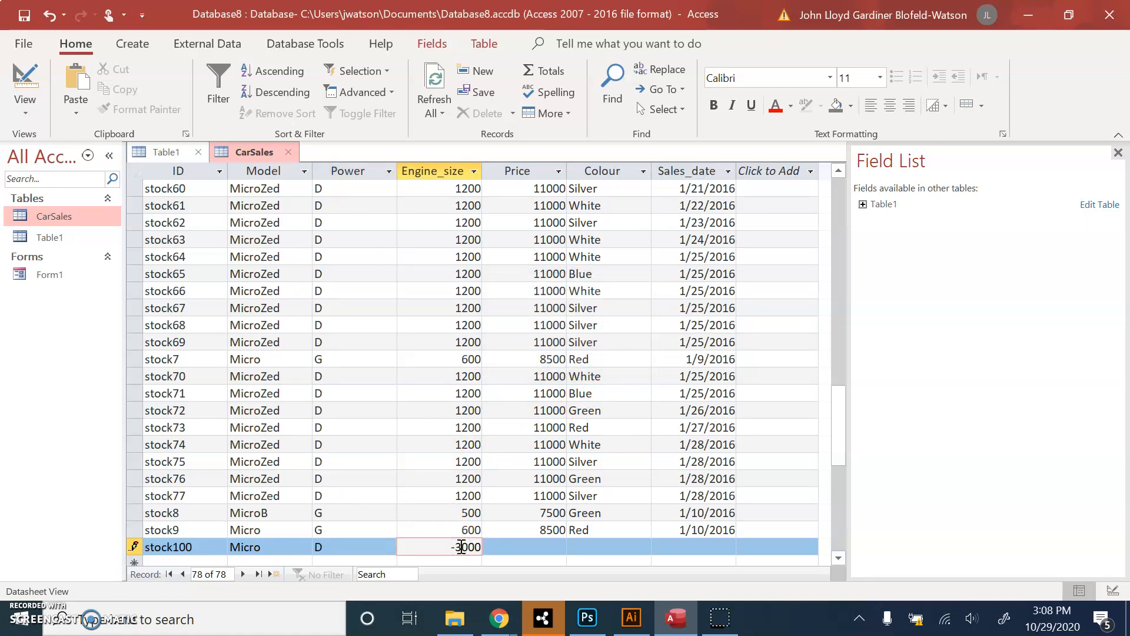
{"action": "key", "text": "Tab"}
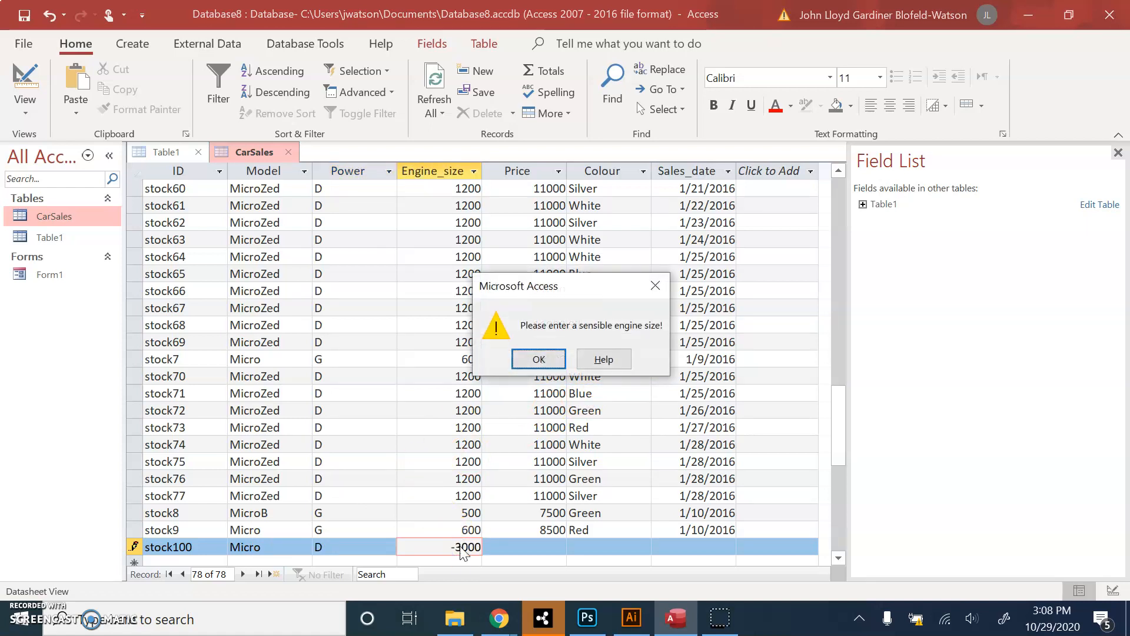
{"action": "left_click", "coordinate": [539, 360]}
{"action": "key", "text": "Escape"}
{"action": "key", "text": "Escape"}
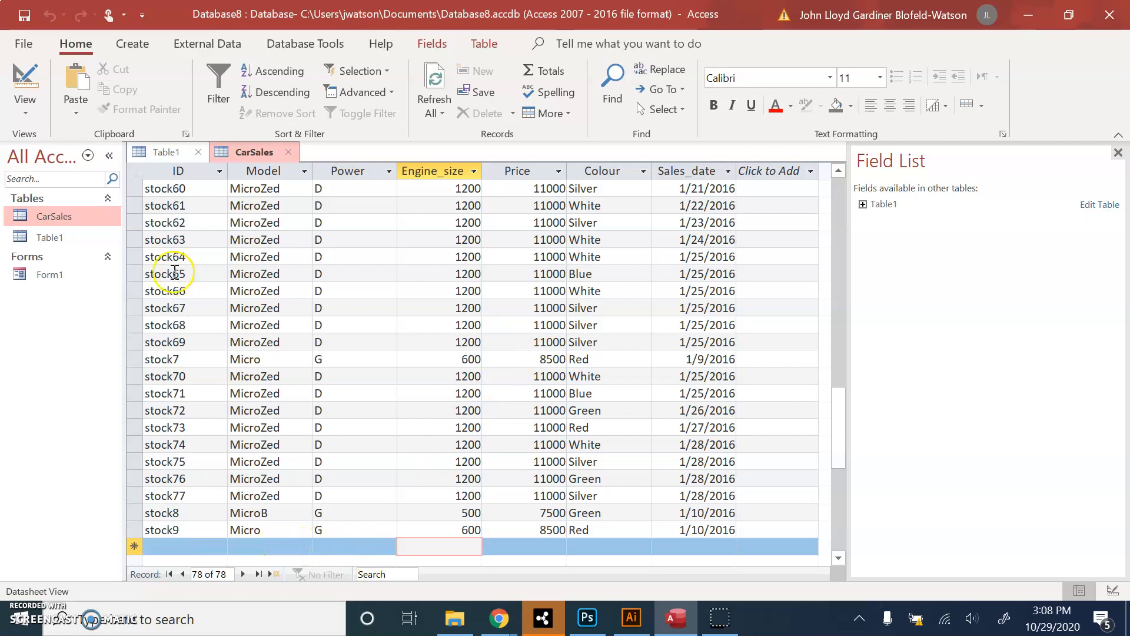
Examine the Engine_size field's Validation Rule in the CarSales table's Design view
{"action": "left_click", "coordinate": [27, 80]}
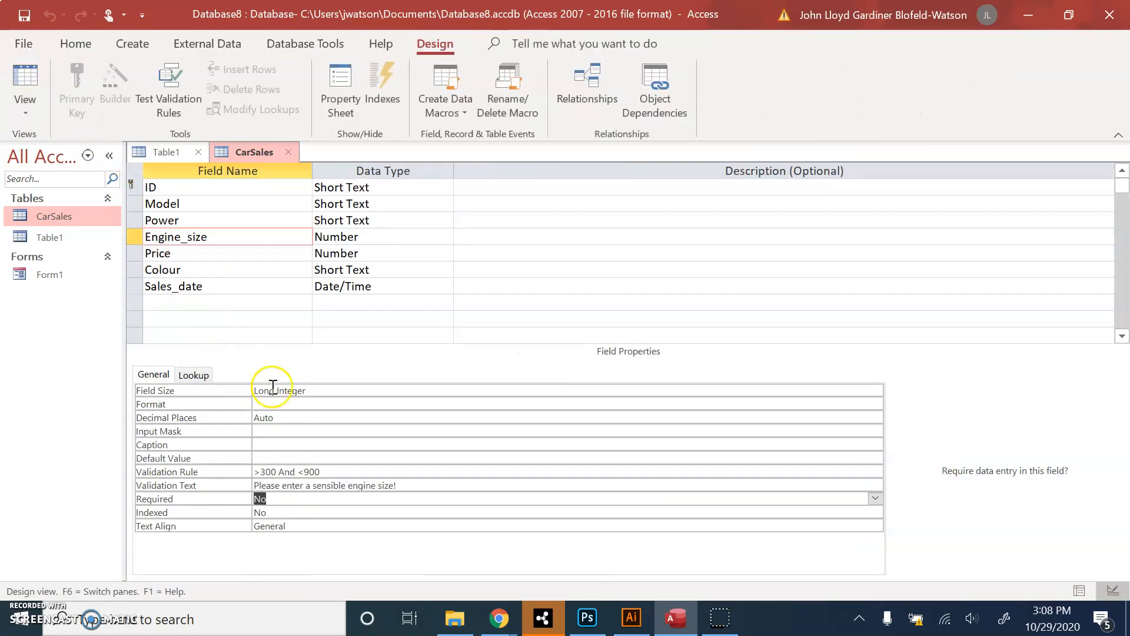
{"action": "left_click_drag", "start_coordinate": [321, 472], "coordinate": [253, 471]}
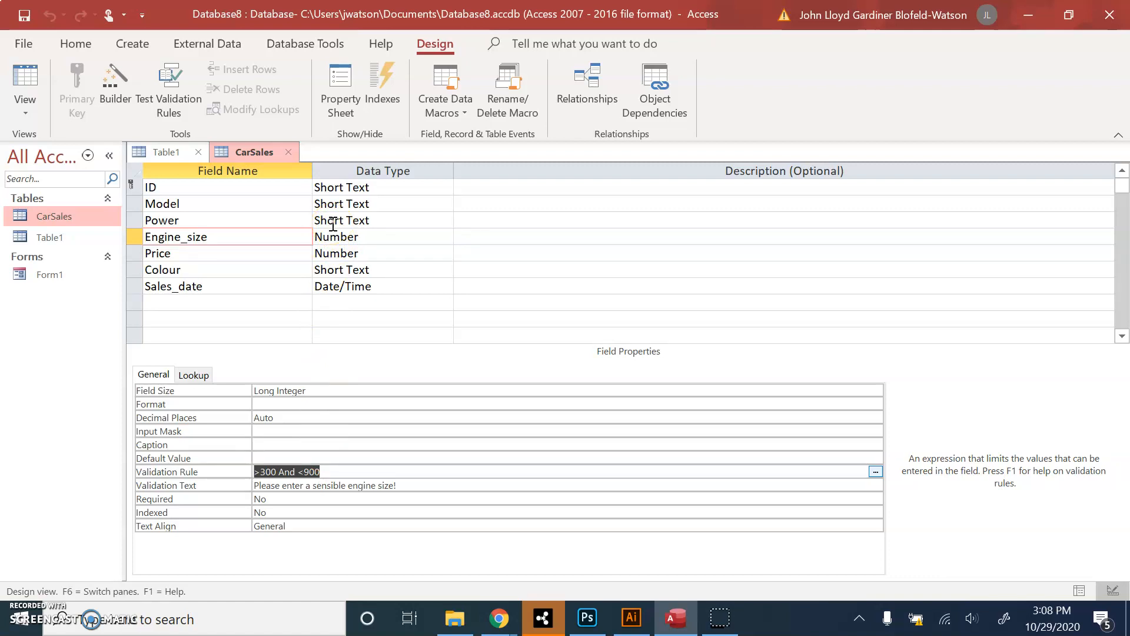
Close the CarSales table and open Form1 in Form view
{"action": "double_click", "coordinate": [49, 275]}
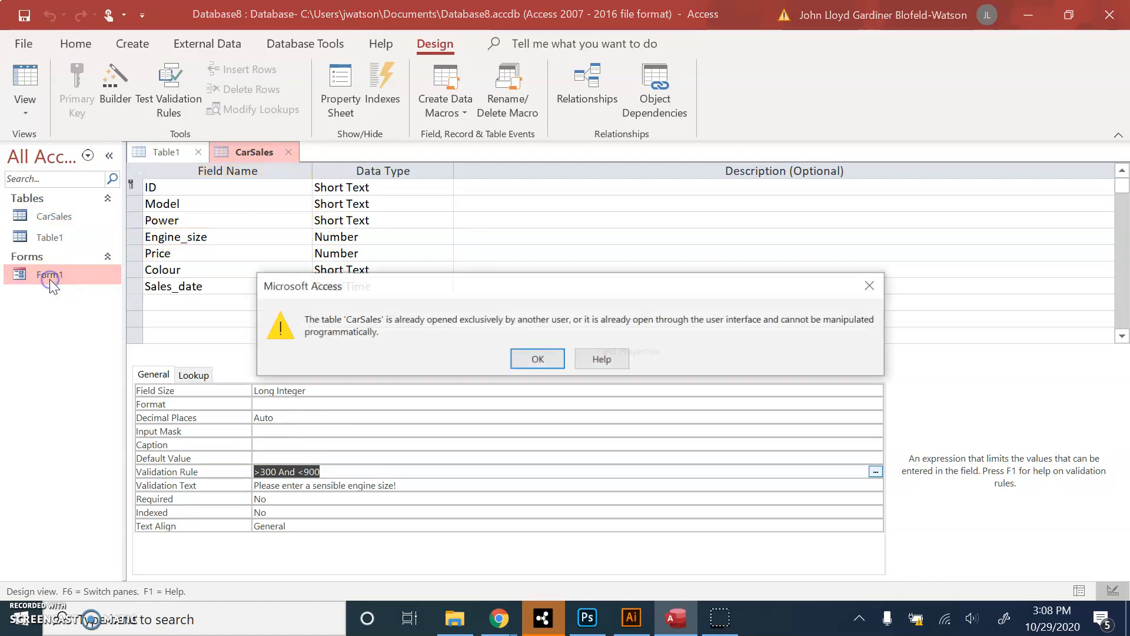
{"action": "left_click", "coordinate": [530, 364]}
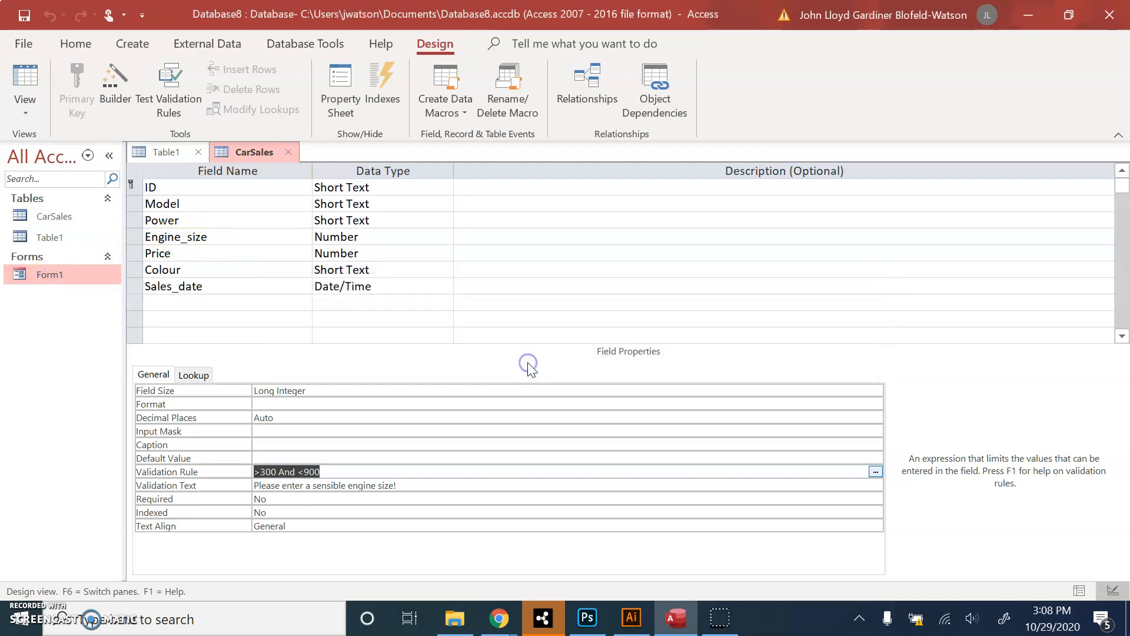
{"action": "left_click", "coordinate": [290, 152]}
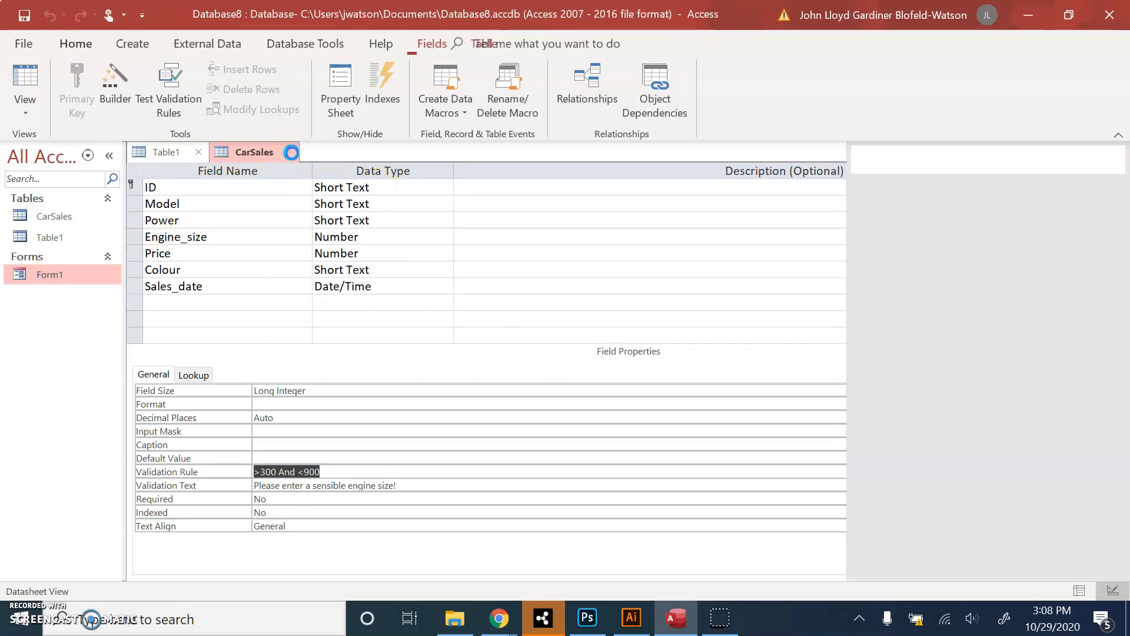
{"action": "double_click", "coordinate": [40, 282]}
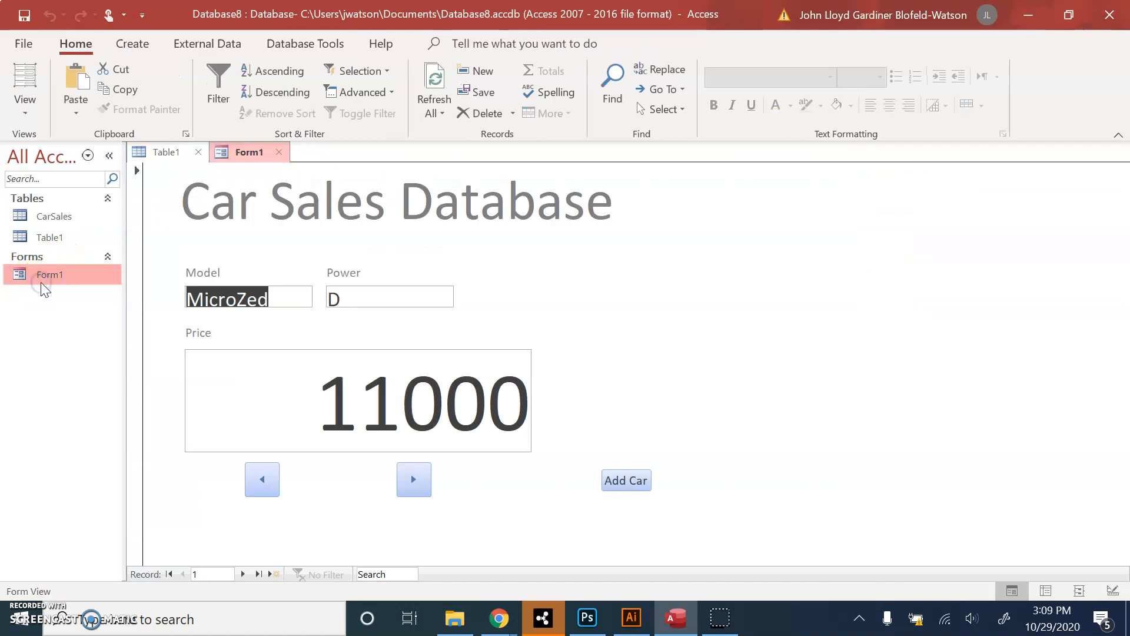
Add a new car through Form1 with the Model Micro, and try S as its Power to test the validation
{"action": "left_click", "coordinate": [624, 482]}
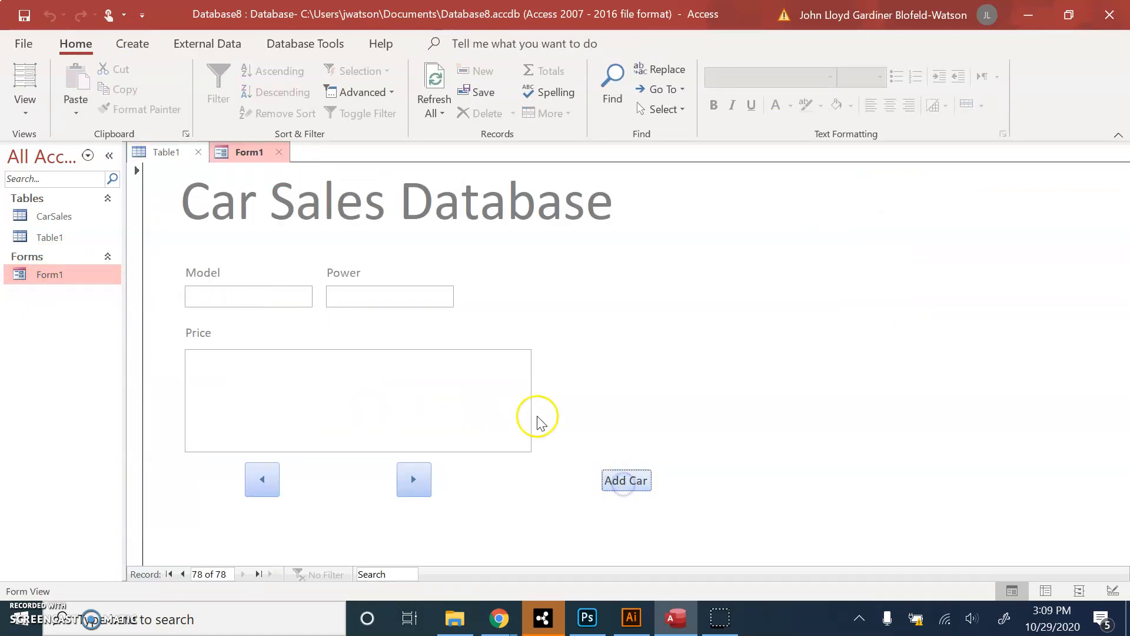
{"action": "left_click", "coordinate": [279, 296]}
{"action": "type", "text": "Micro"}
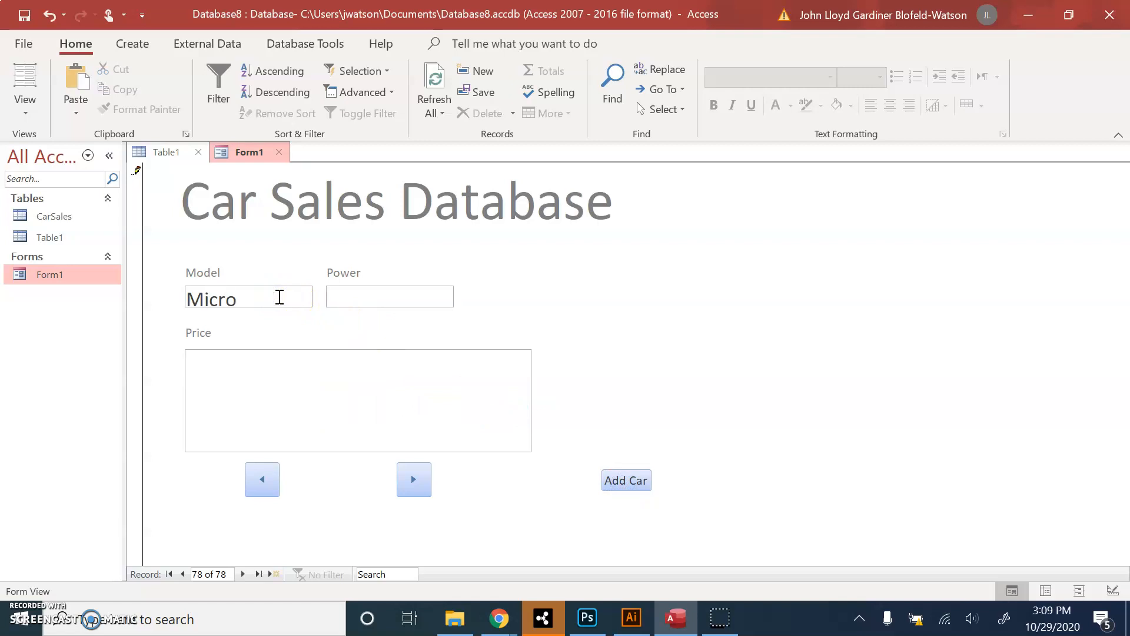
{"action": "key", "text": "Tab"}
{"action": "type", "text": "S"}
{"action": "key", "text": "Tab"}
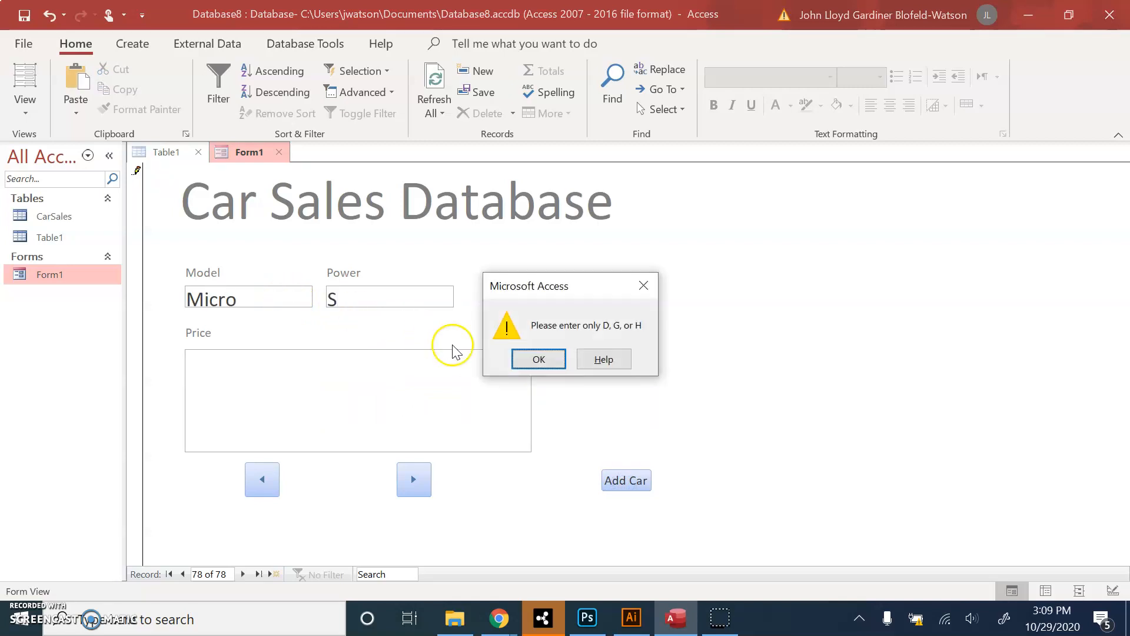